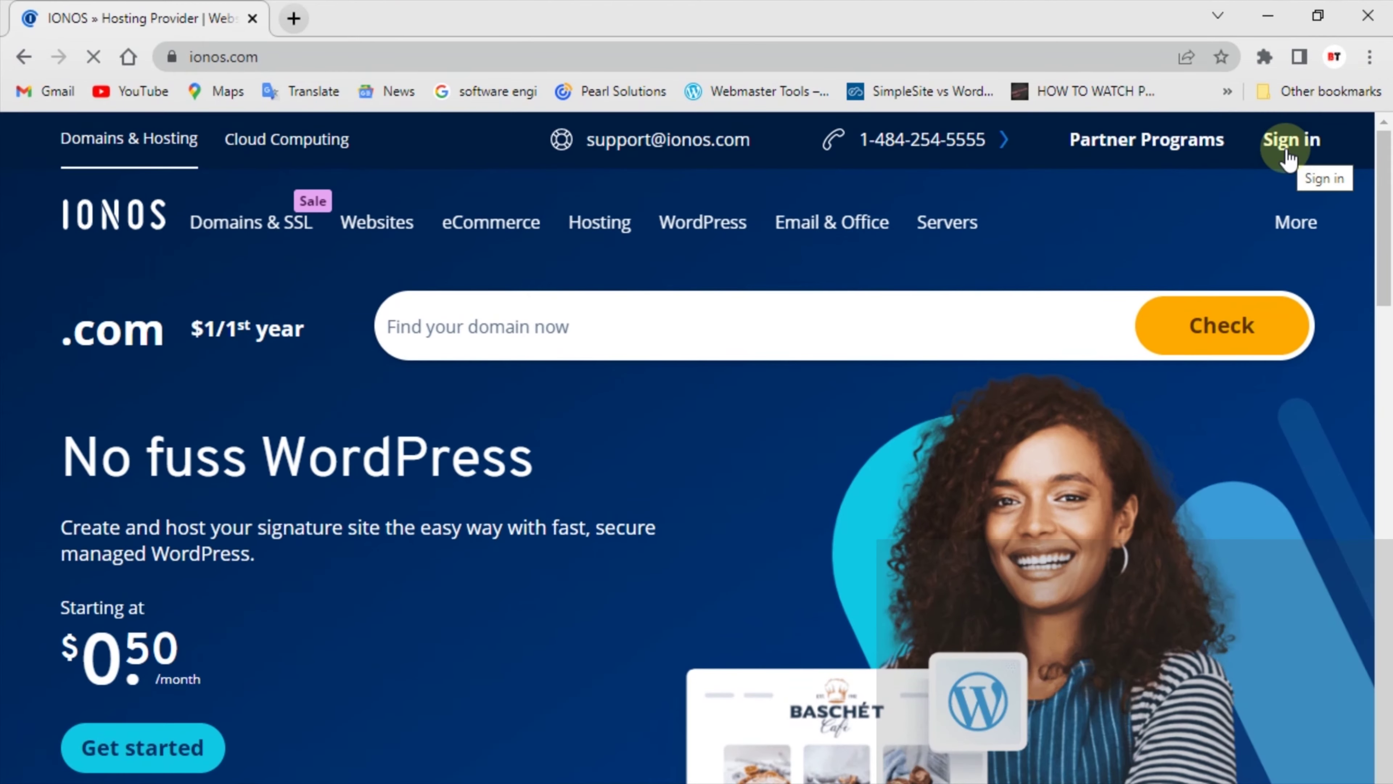
Log in to IONOS with the account credentials and go to Domains & SSL from the menu.
left_click(1288, 158)
left_click(631, 478)
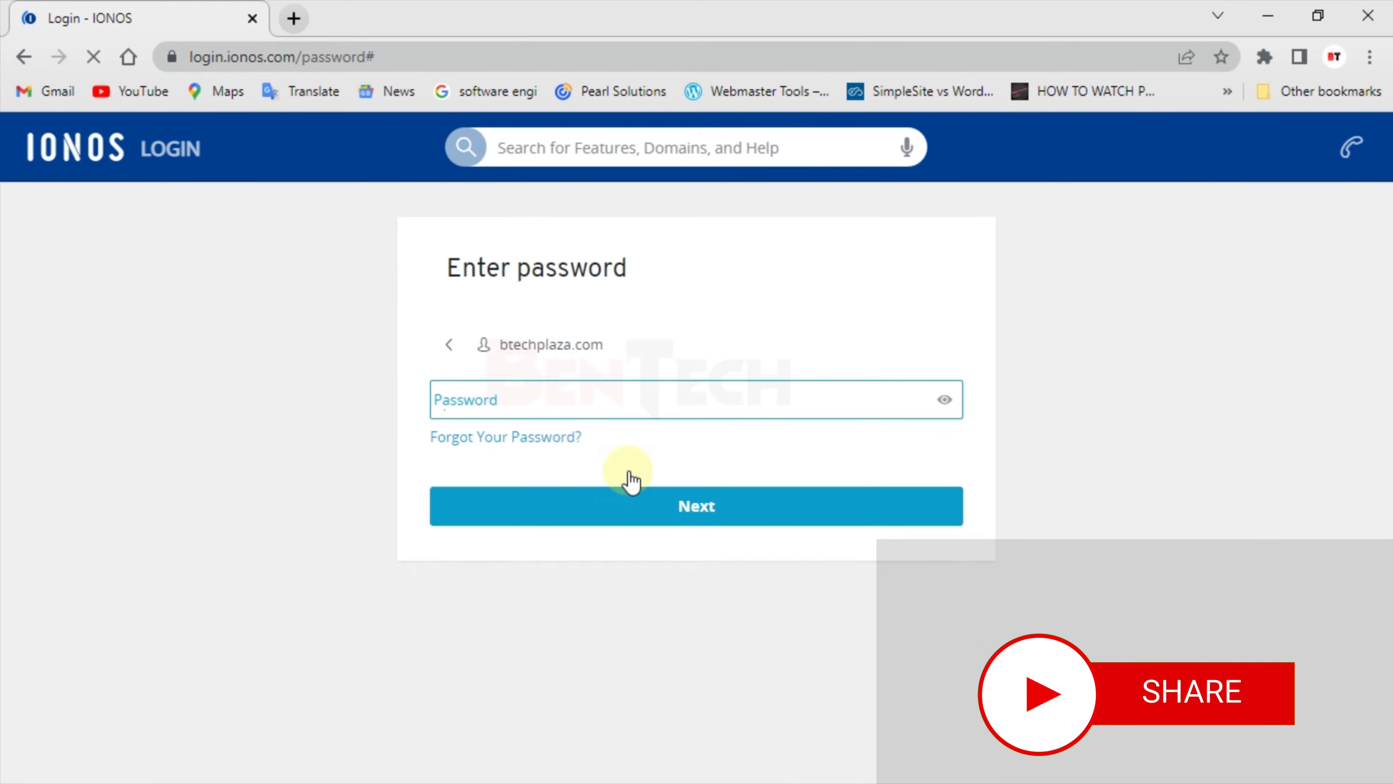
left_click(643, 505)
left_click(712, 531)
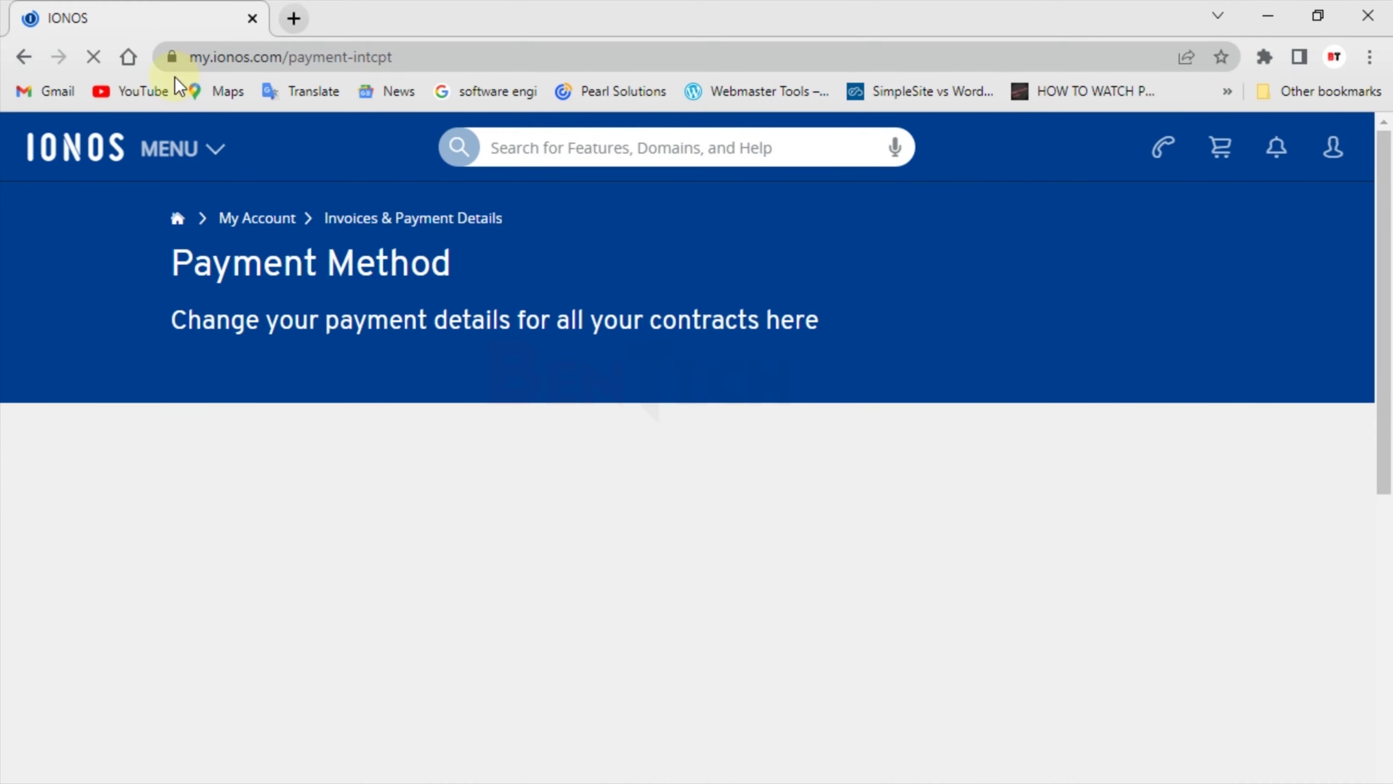
left_click(170, 155)
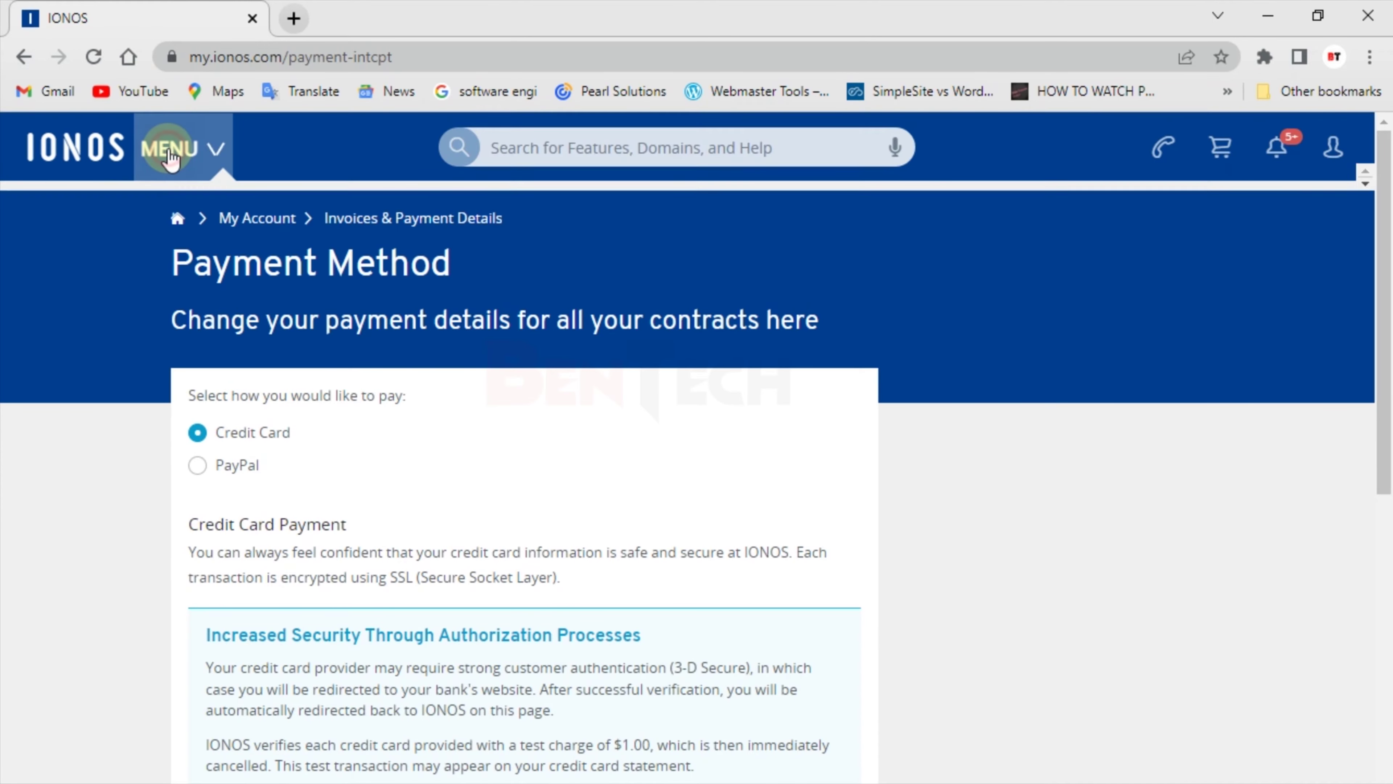
left_click(285, 254)
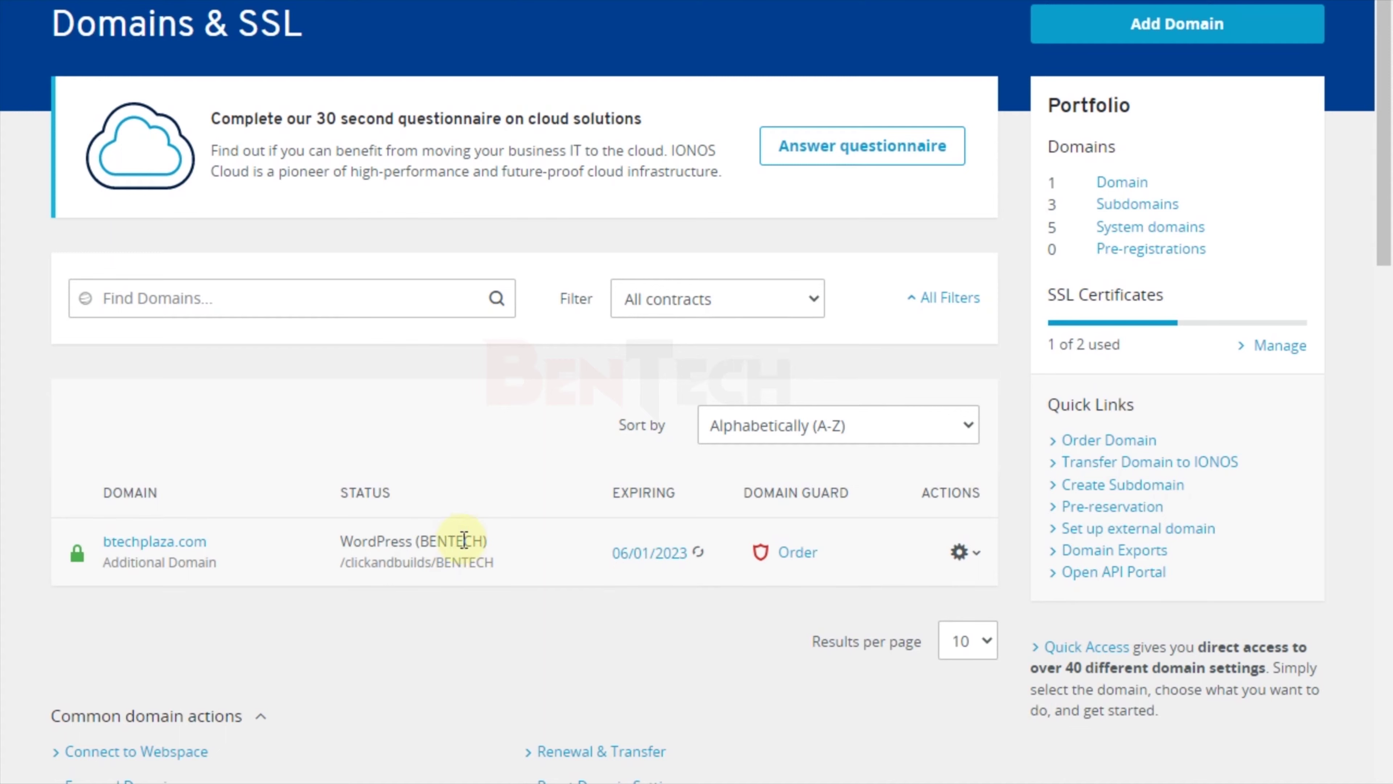
Check btechplaza.com's WordPress status and the bt.btechplaza.com WordPress install path.
left_click_drag(500, 562, 301, 507)
left_click(397, 560)
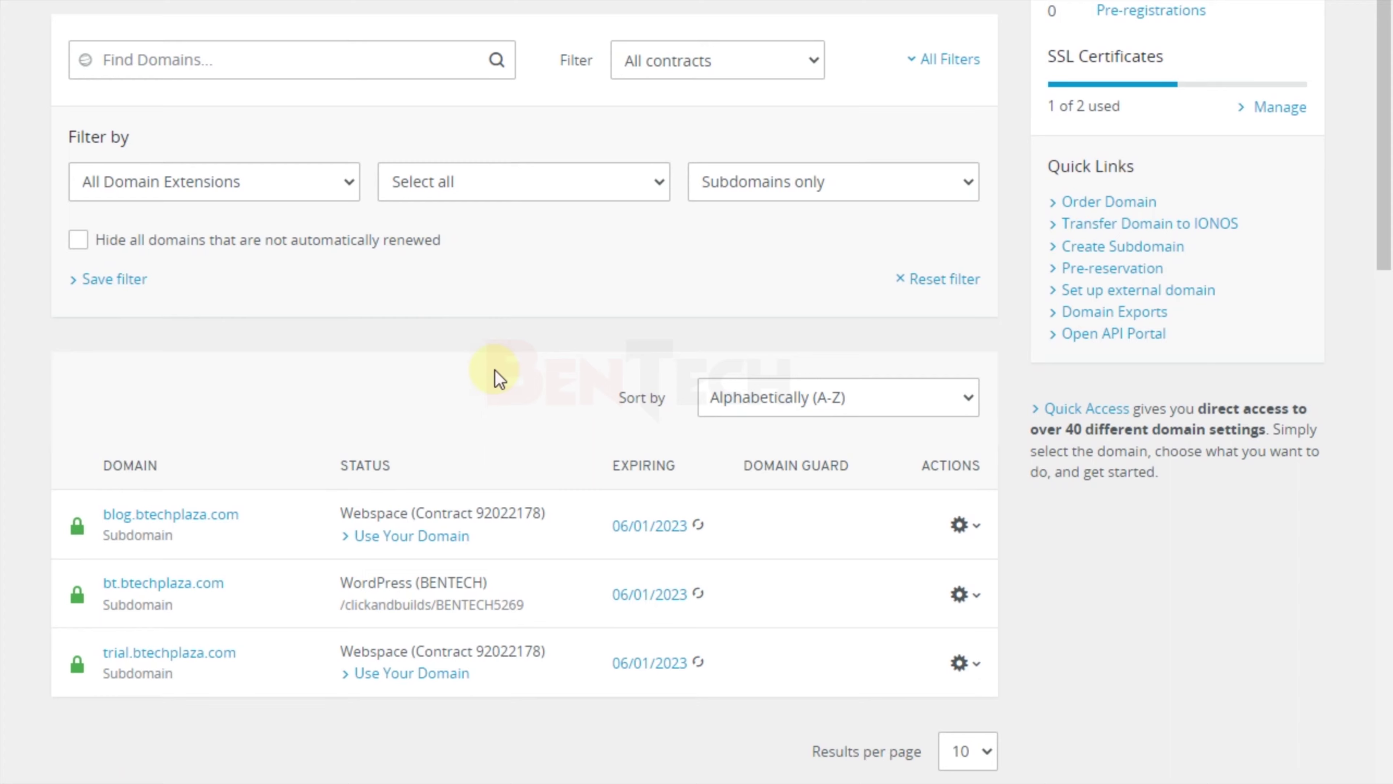
scroll(456, 417, "down", 4)
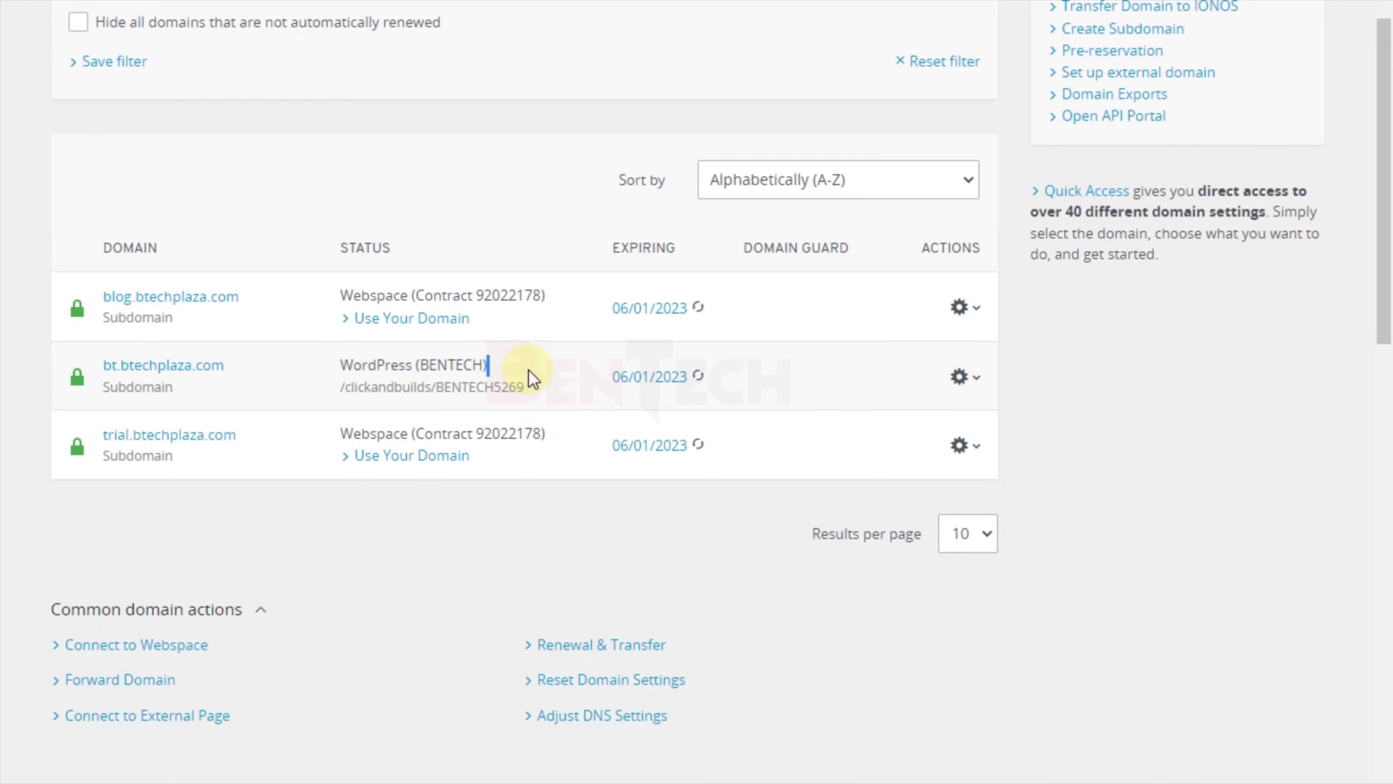
left_click_drag(540, 390, 336, 357)
left_click(356, 369)
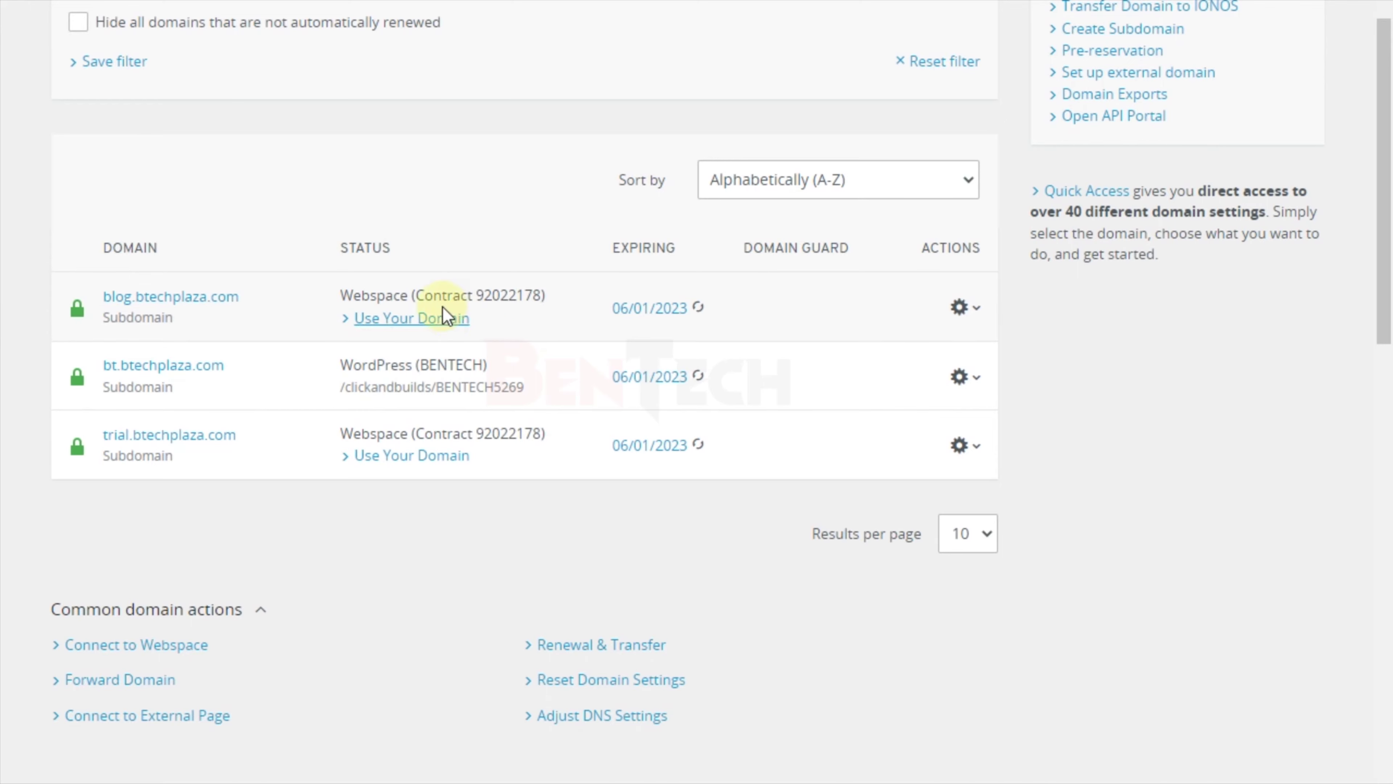
From blog.btechplaza.com's destination options, start 'Creating a Website with WordPress'.
left_click(420, 323)
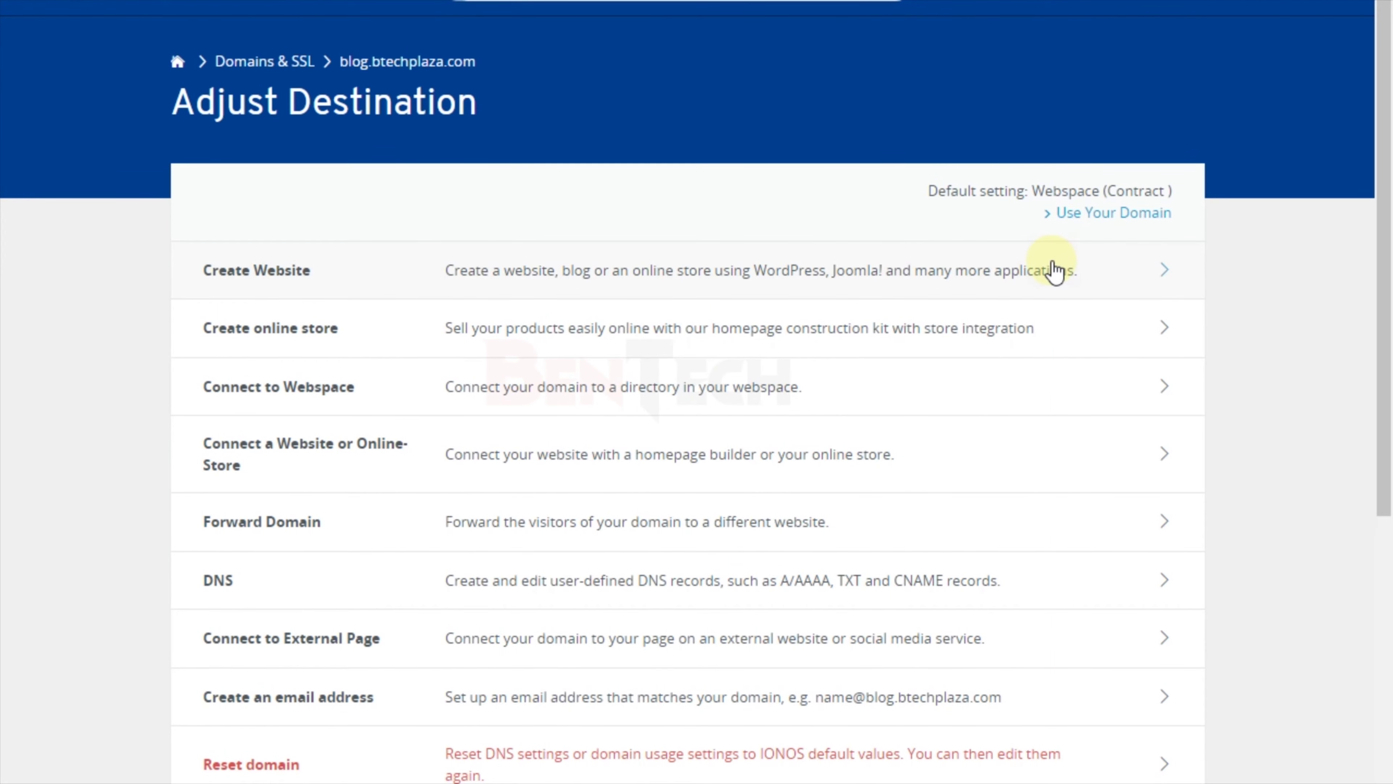
scroll(684, 405, "down", 5)
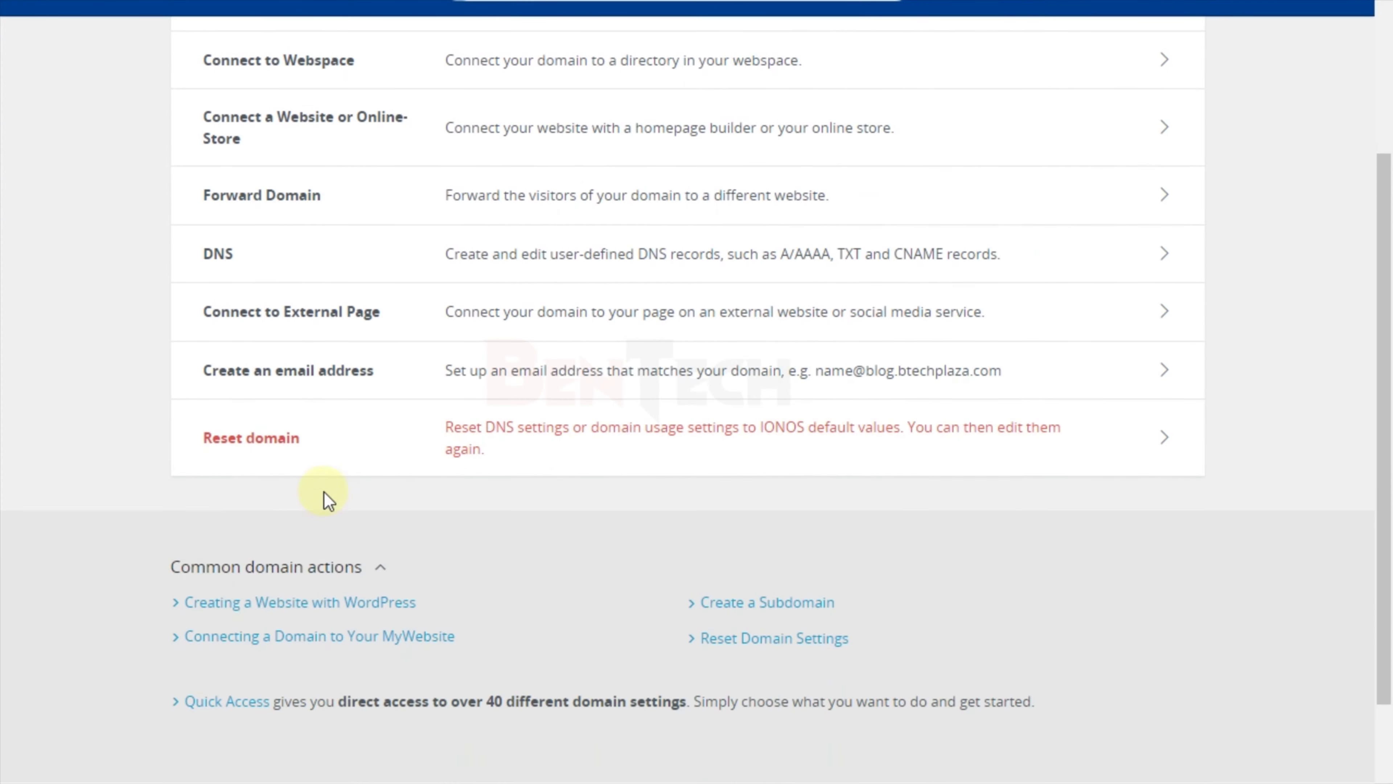
scroll(278, 595, "down", 1)
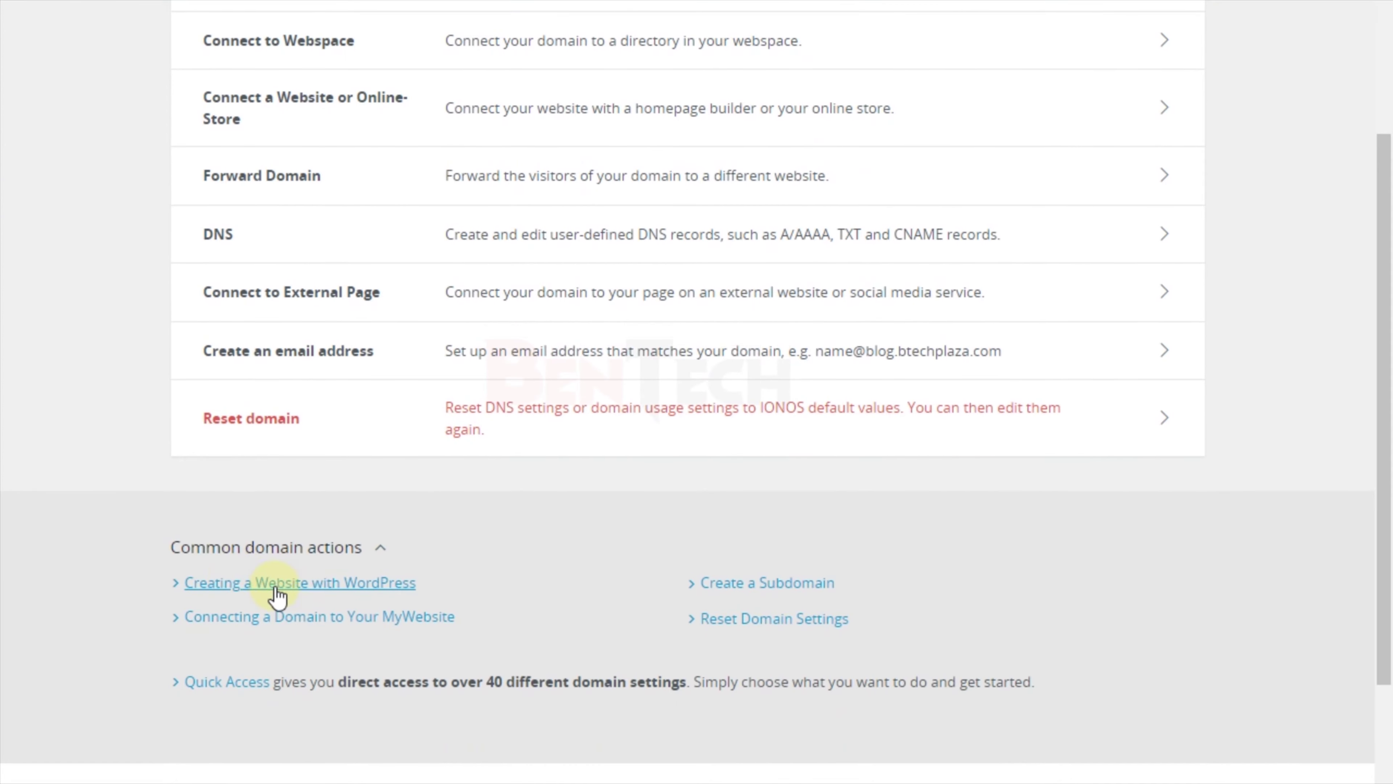
left_click(301, 593)
scroll(427, 589, "down", 3)
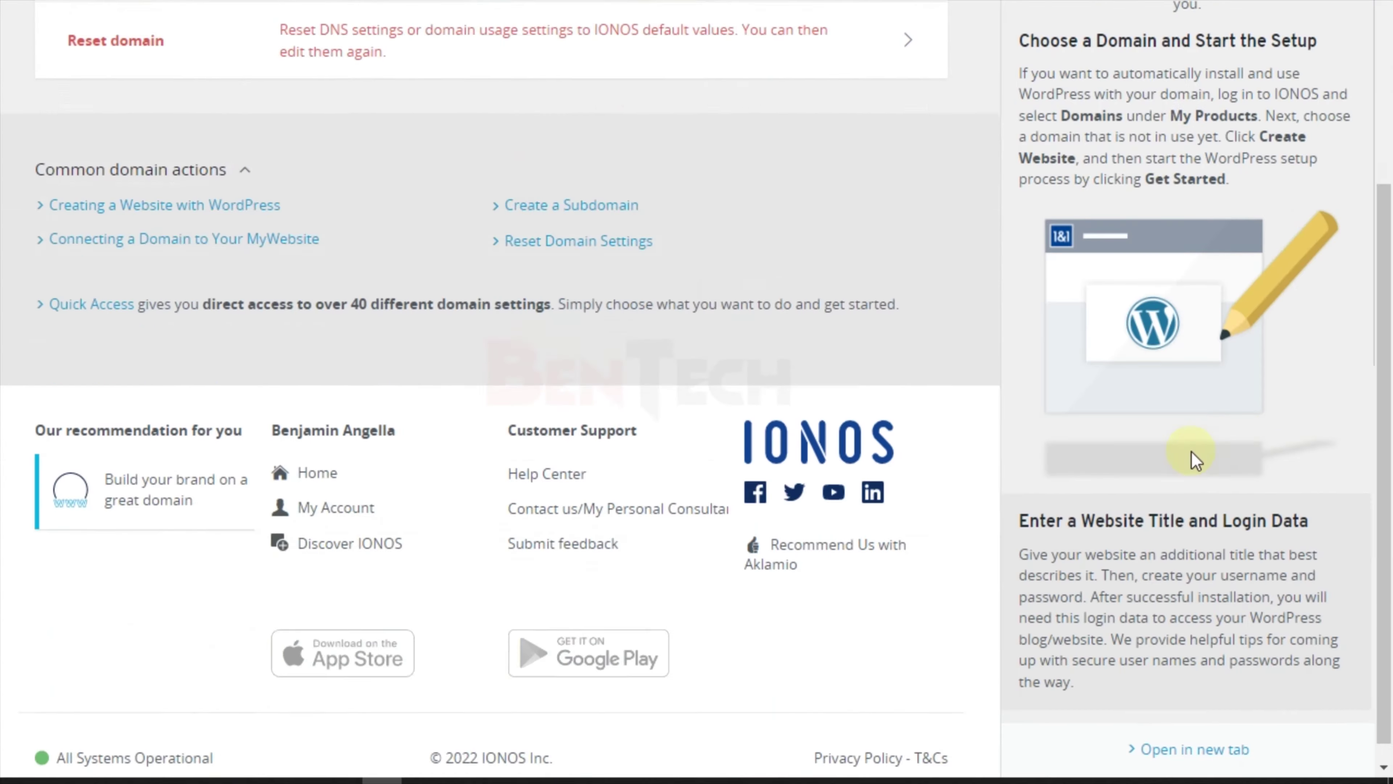
scroll(1185, 549, "down", 6)
scroll(1174, 648, "down", 3)
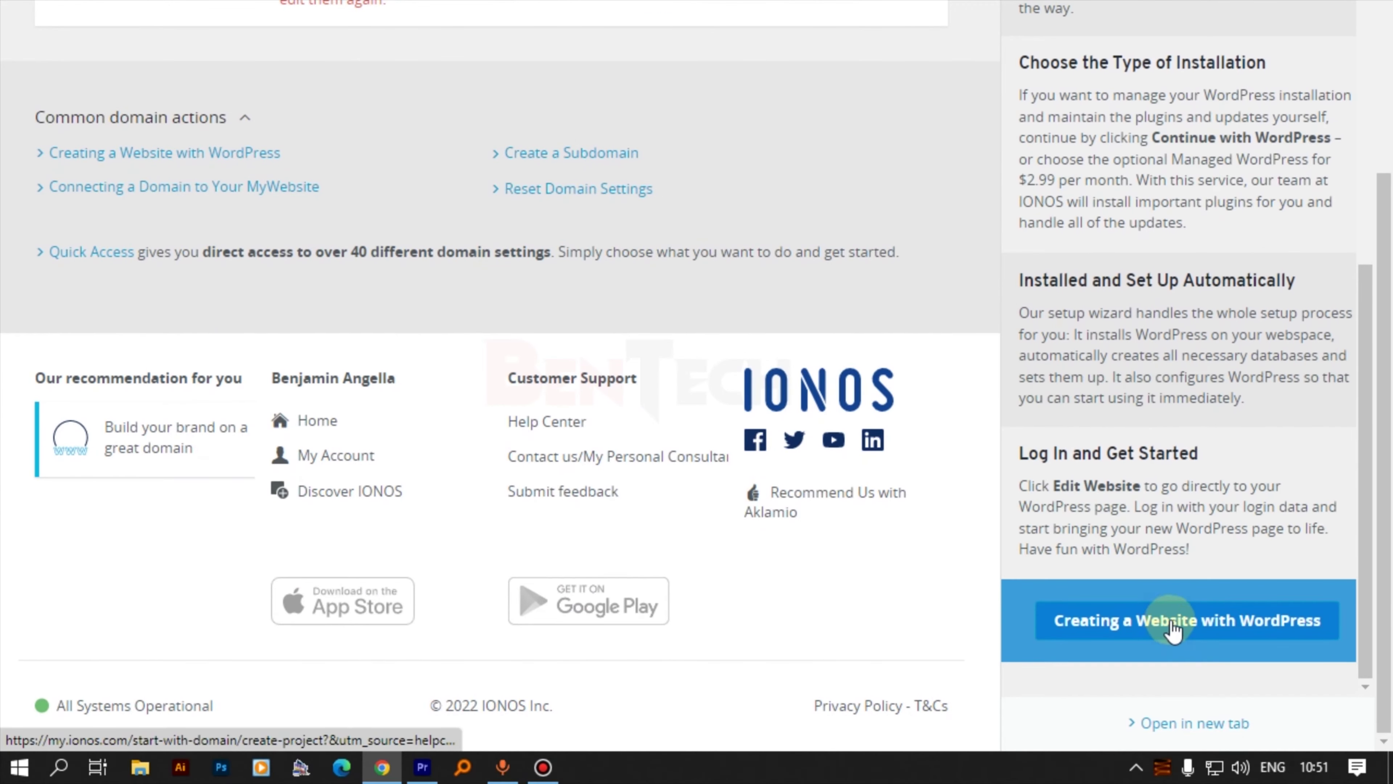
left_click(1171, 625)
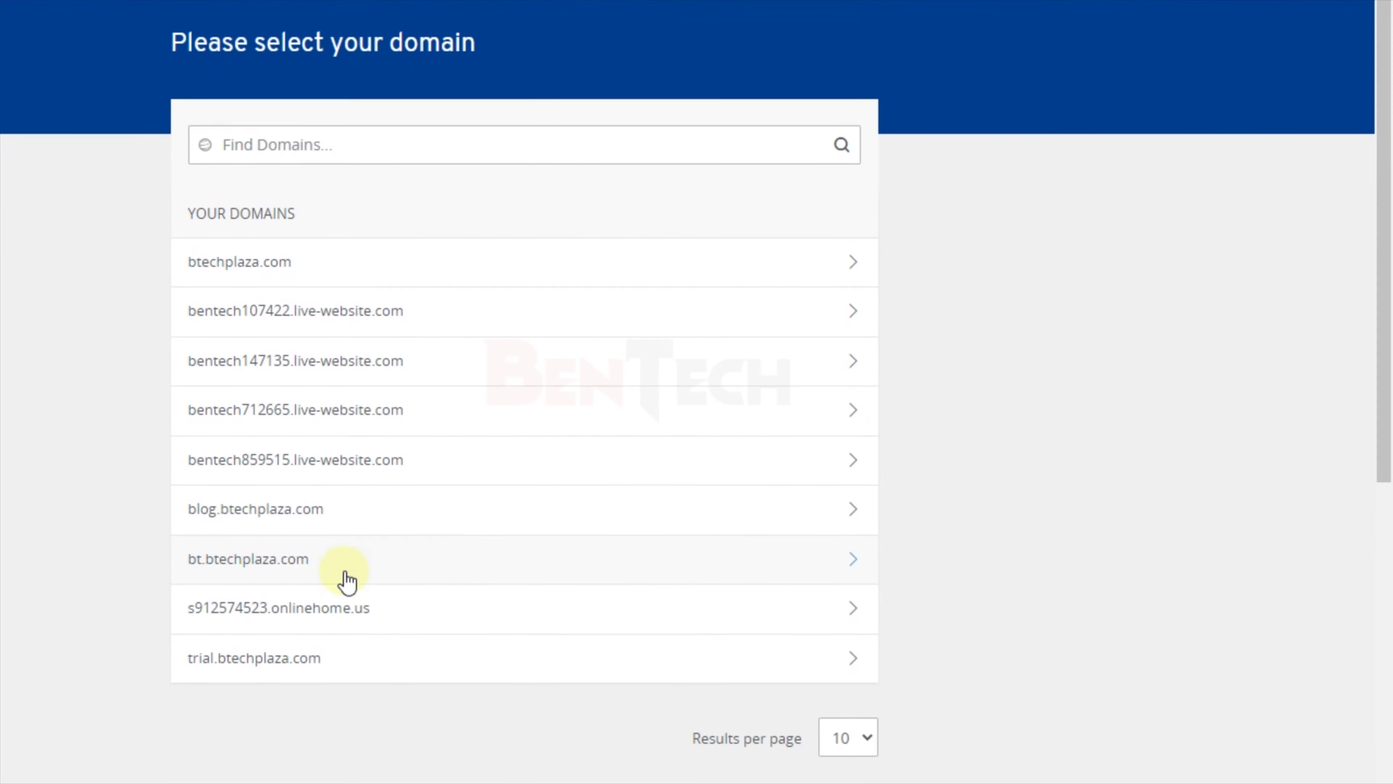
Choose trial.btechplaza.com, start WordPress setup and create the website titled BENTECH.
left_click(337, 607)
scroll(1017, 408, "down", 4)
left_click(924, 467)
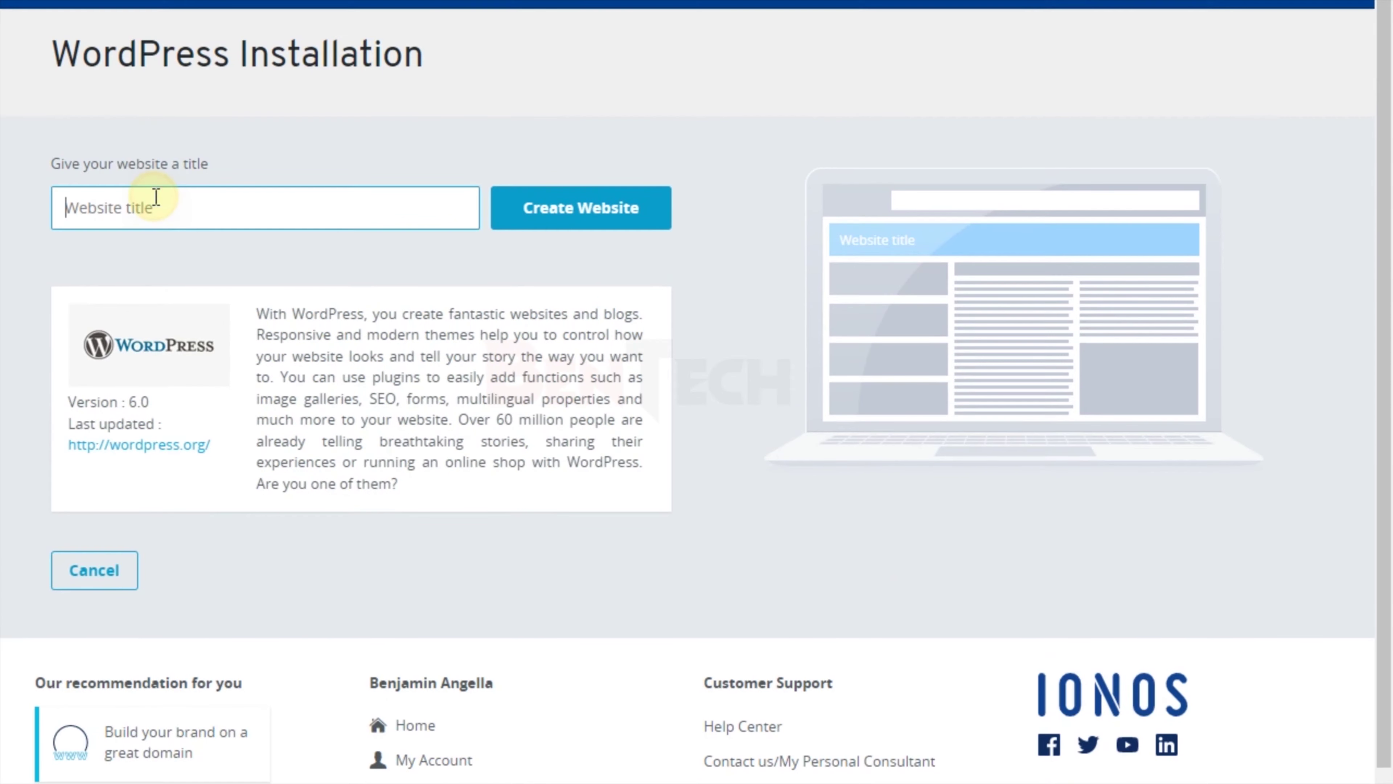
type("BENTECH")
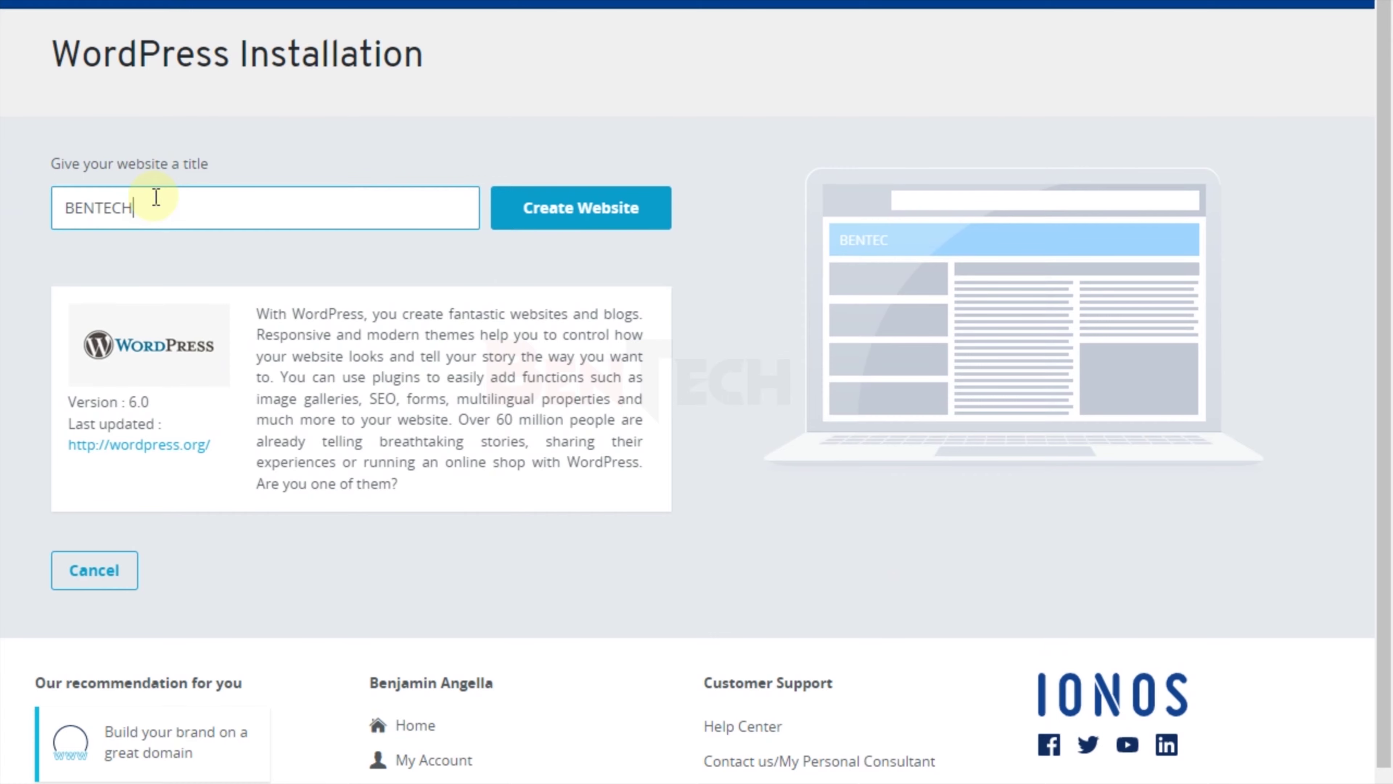
scroll(406, 230, "up", 1)
left_click(529, 262)
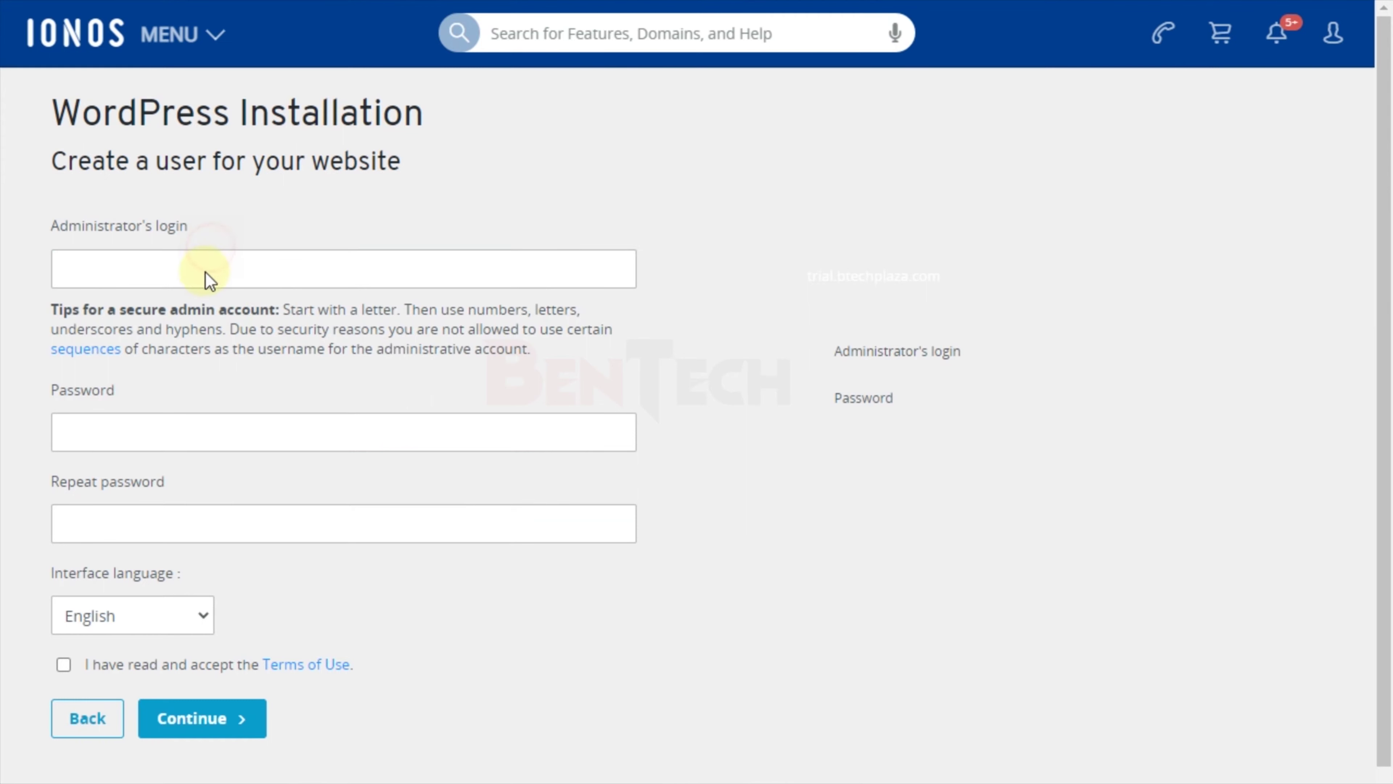
Enter the admin login and password twice, keep English, accept the Terms, and continue.
left_click(228, 274)
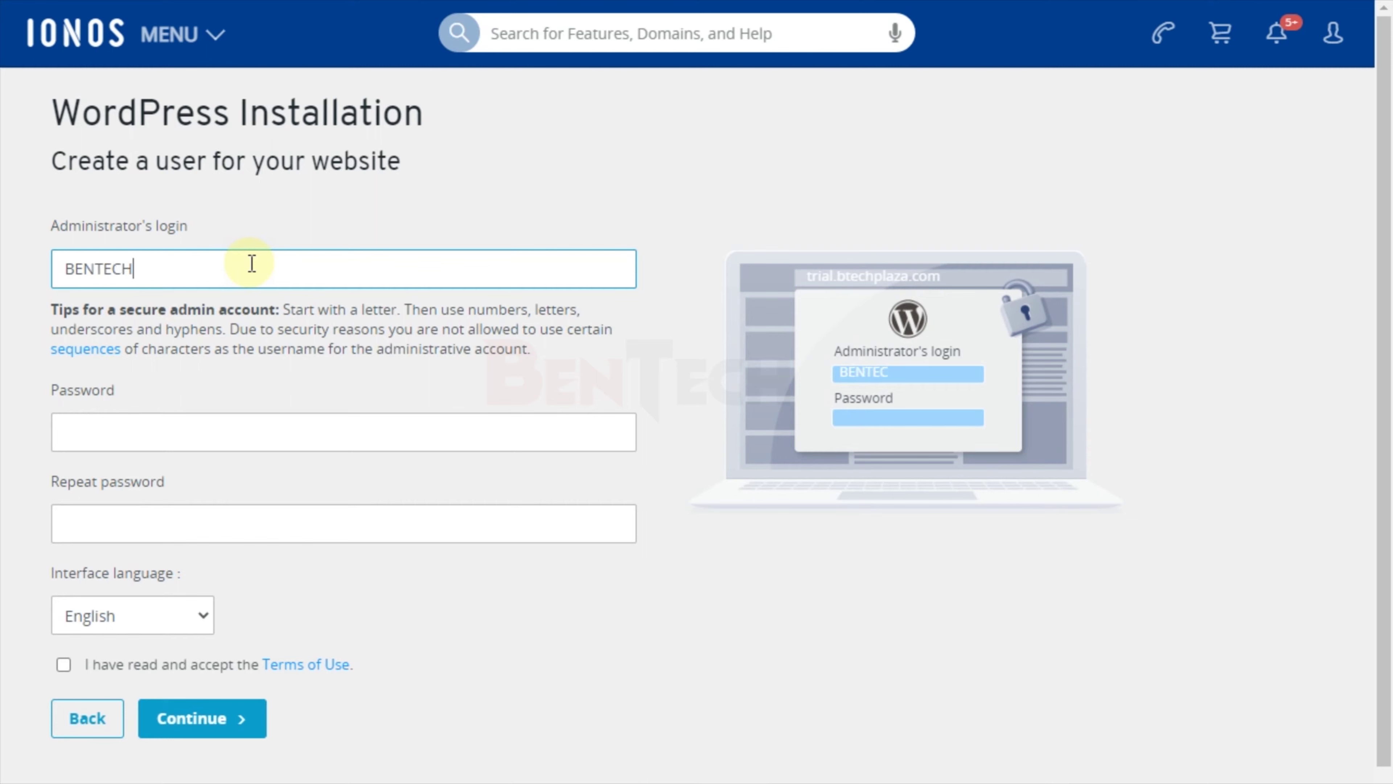
left_click(241, 427)
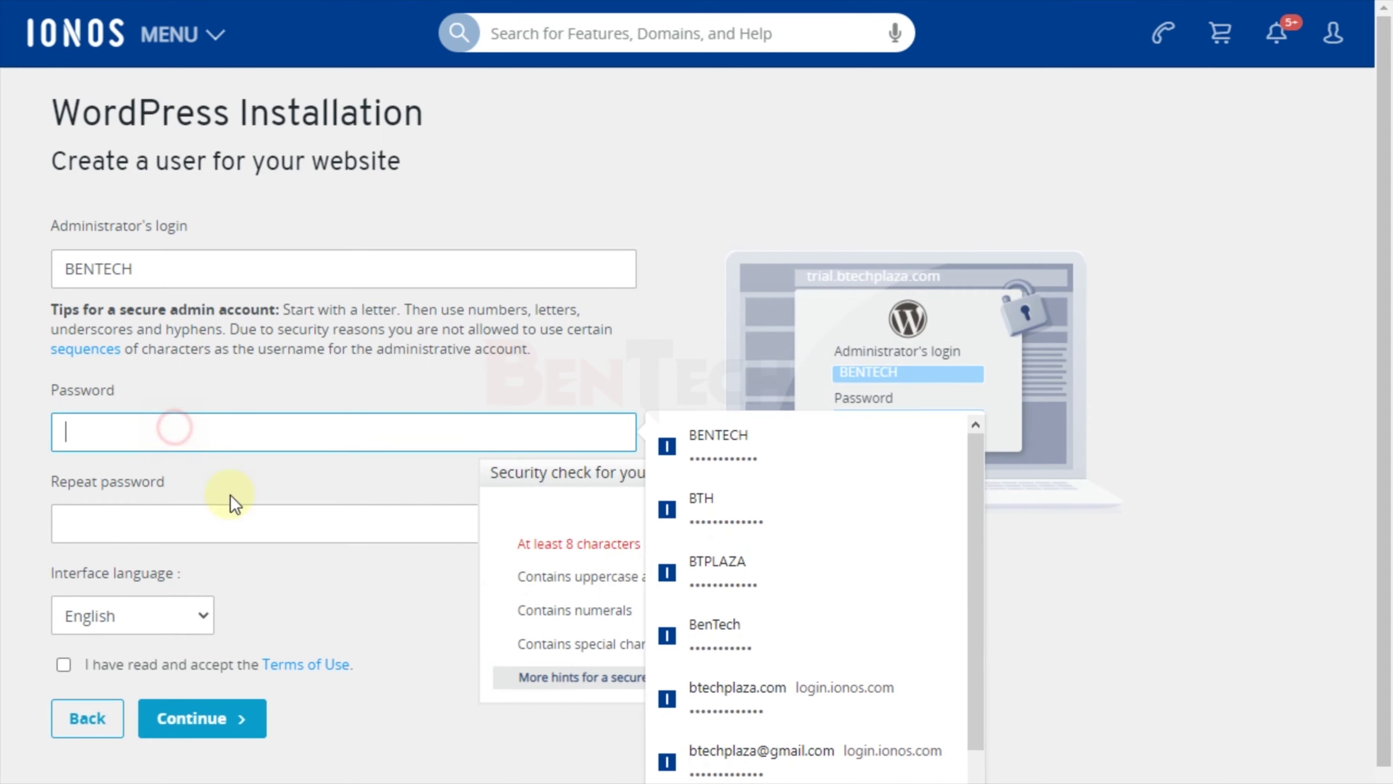
left_click(790, 573)
left_click(149, 519)
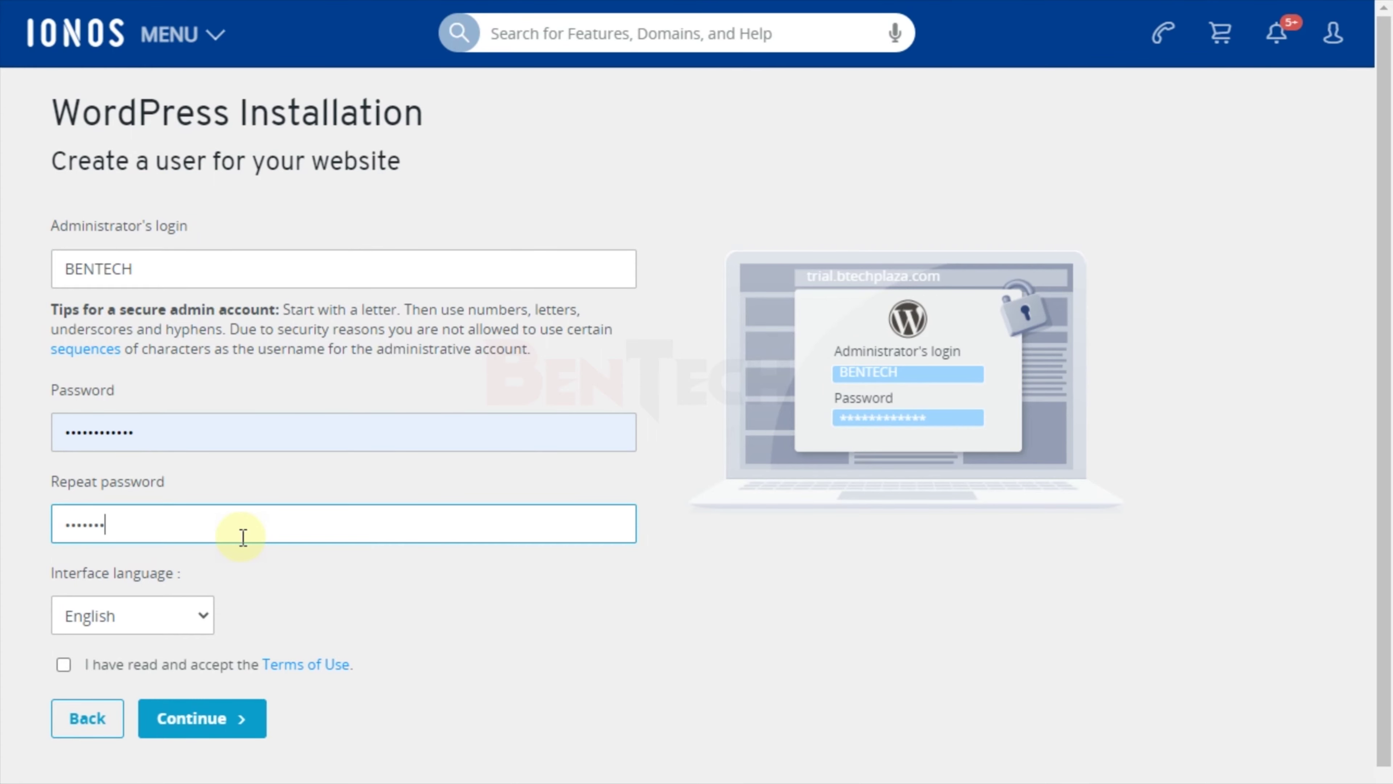
scroll(17, 590, "down", 3)
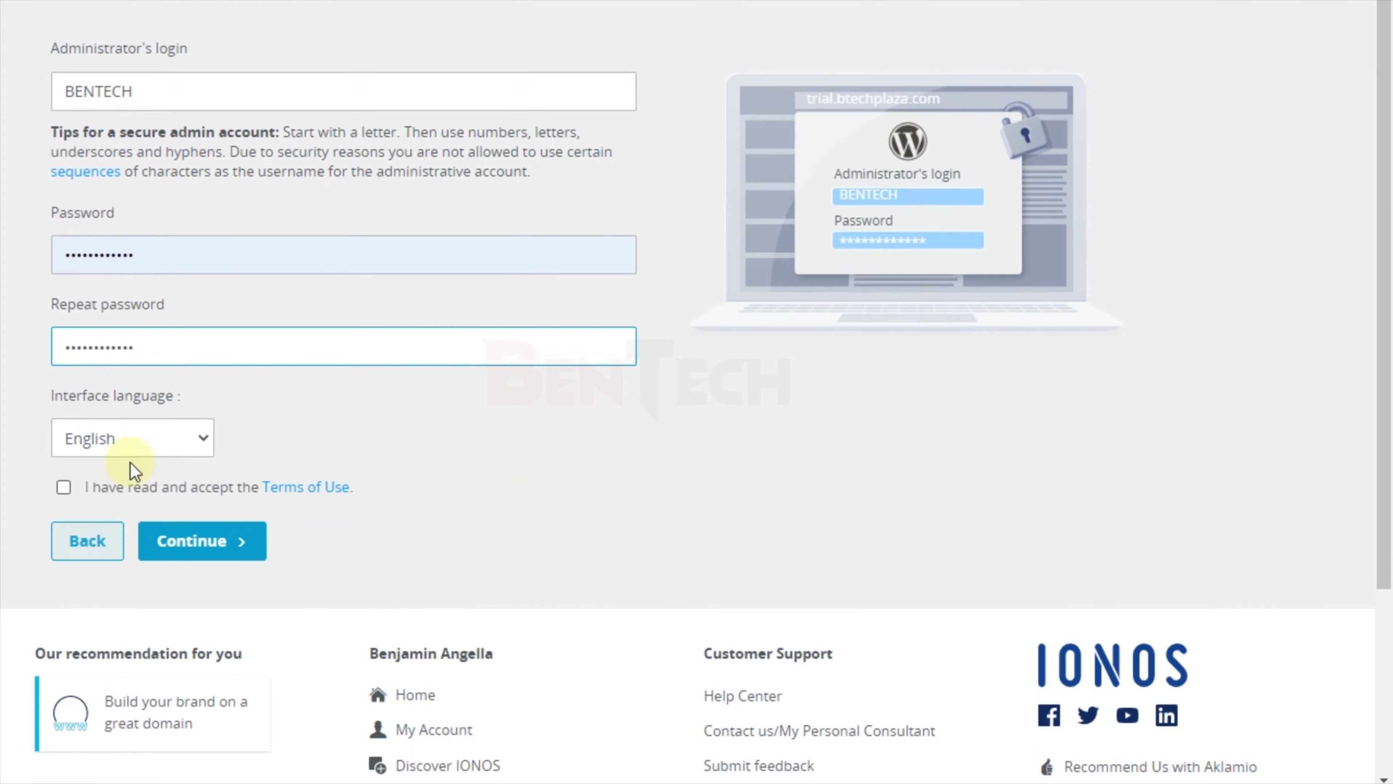
left_click(150, 439)
left_click(151, 437)
left_click(63, 487)
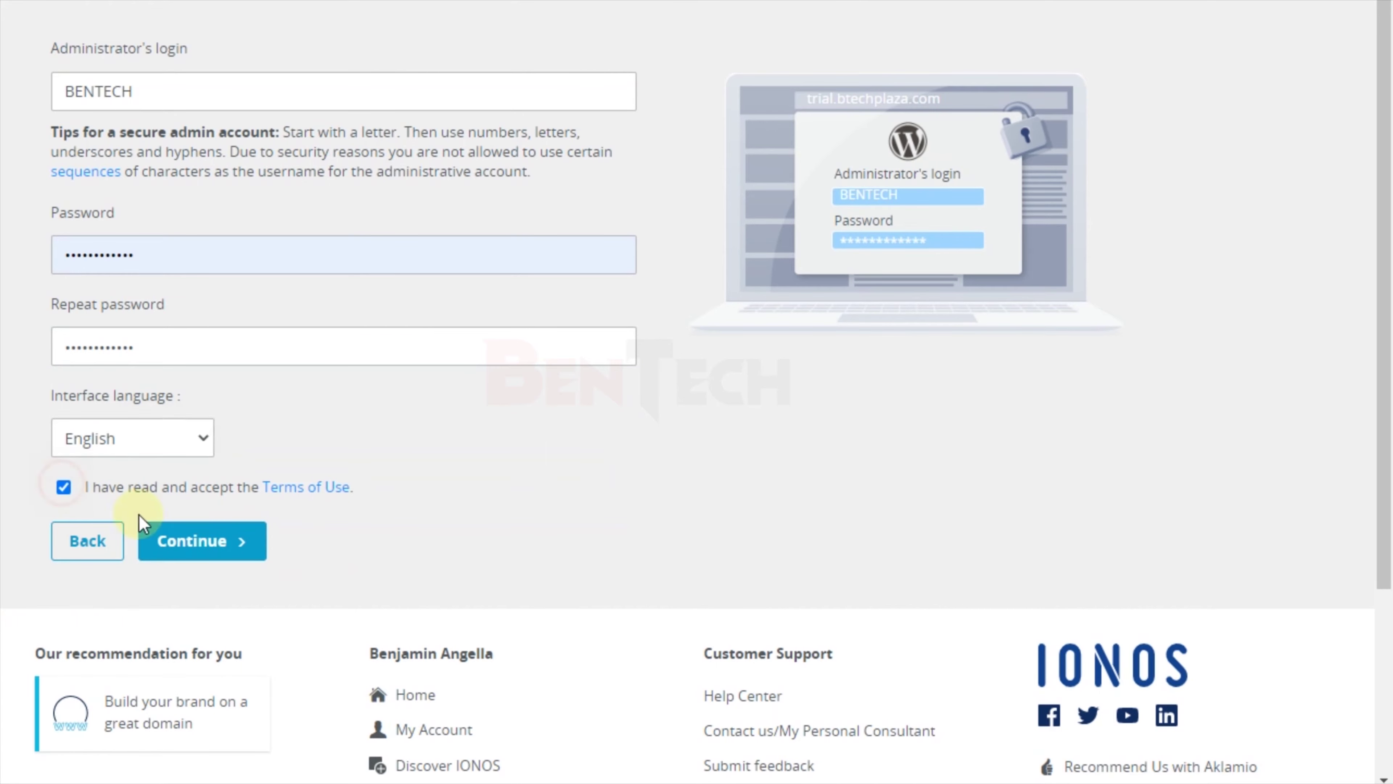
left_click(202, 546)
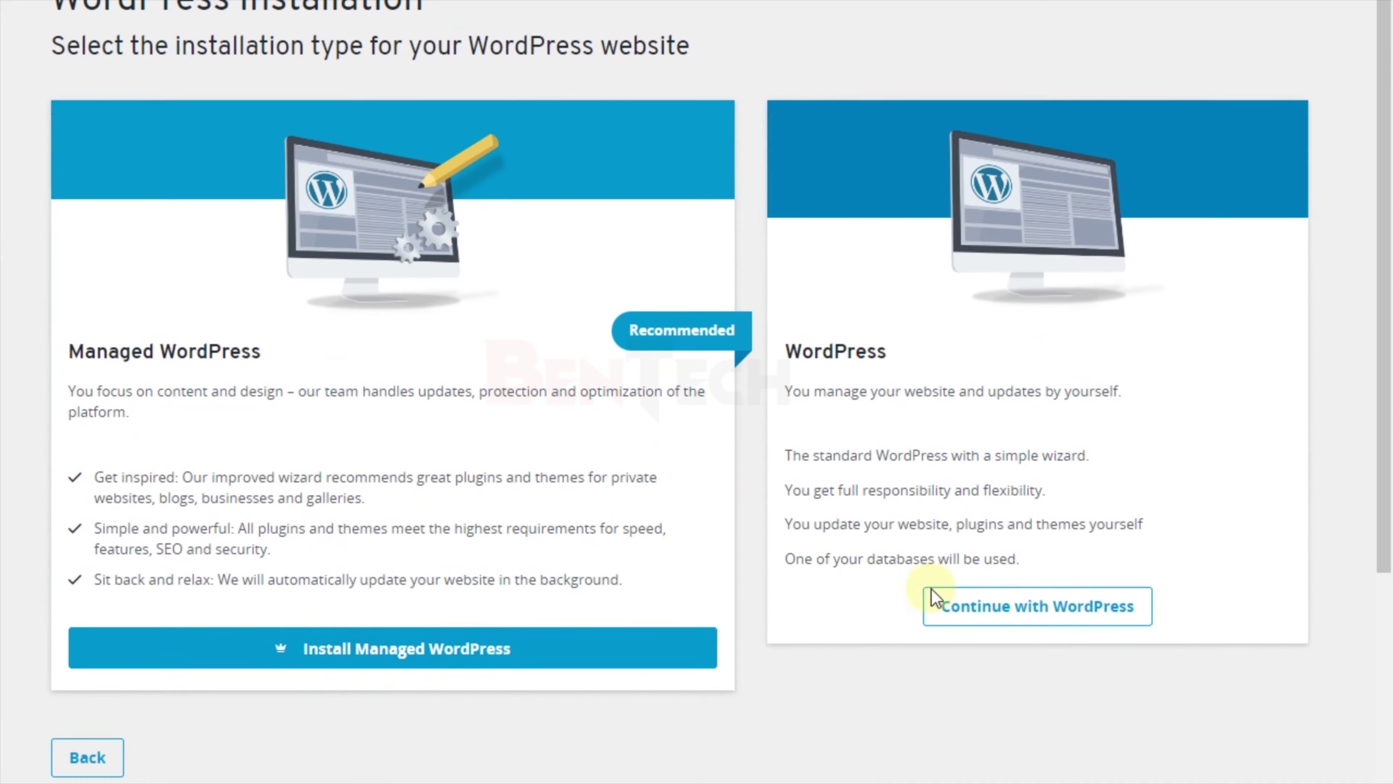
Choose the self-managed standard WordPress installation and wait until the site reports online.
left_click(1104, 598)
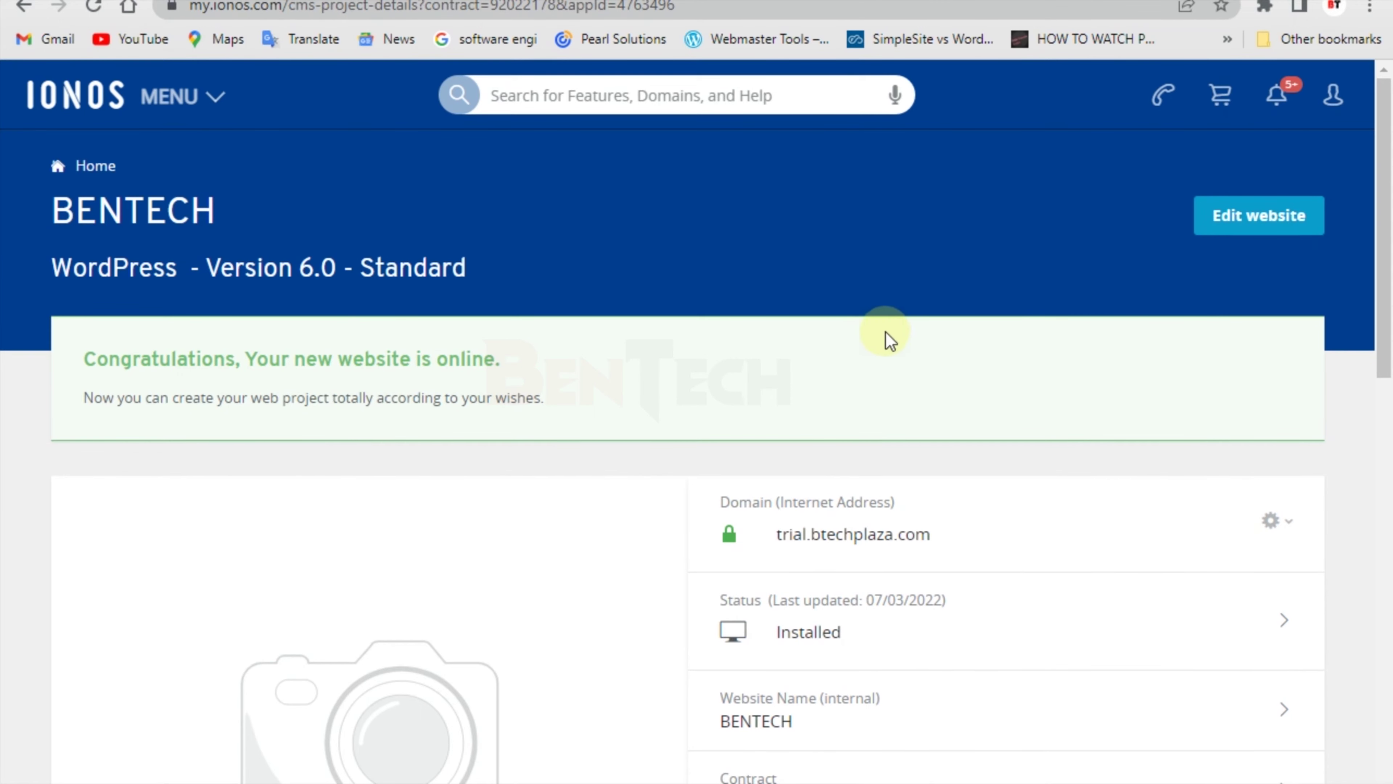
scroll(801, 403, "down", 3)
scroll(943, 472, "up", 3)
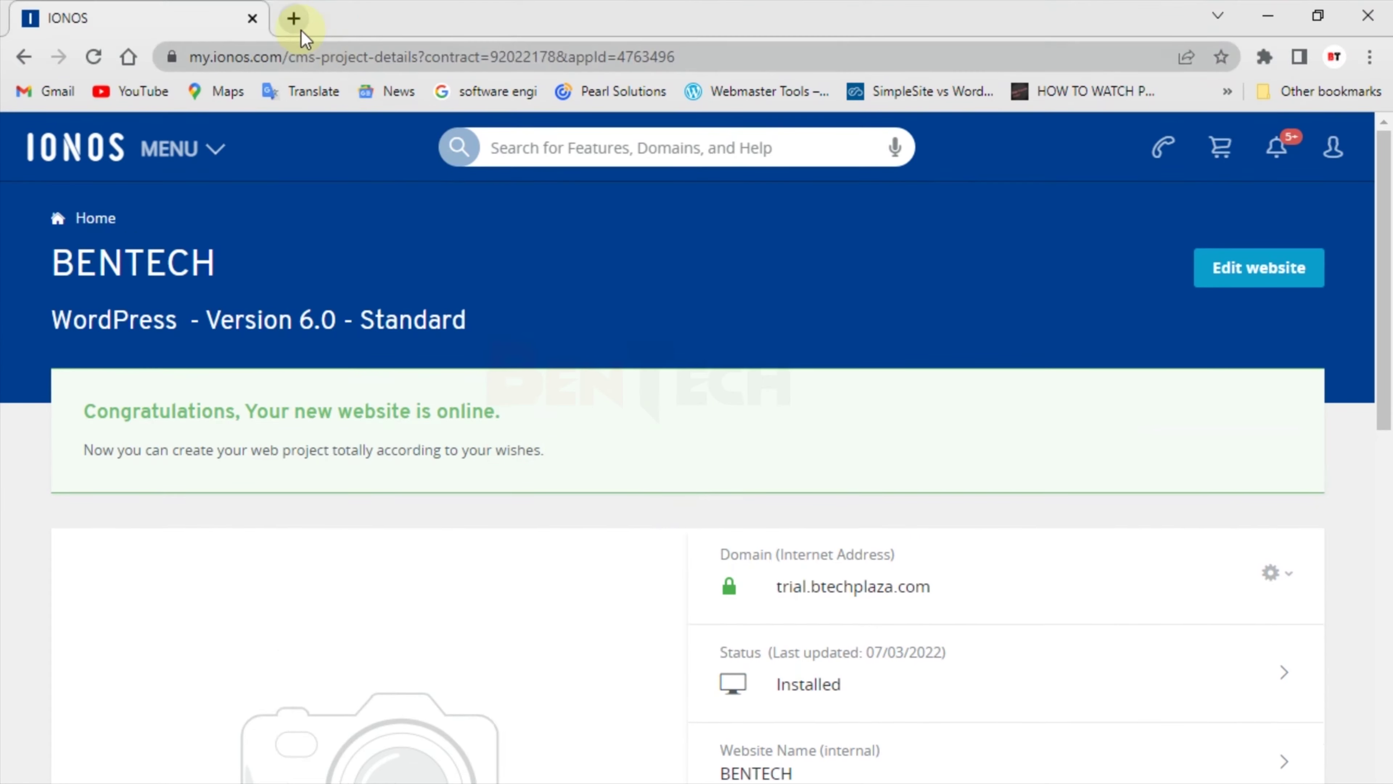
Load ionos.com in a new Chrome tab and bring up the IONOS products menu.
left_click(295, 19)
left_click(192, 21)
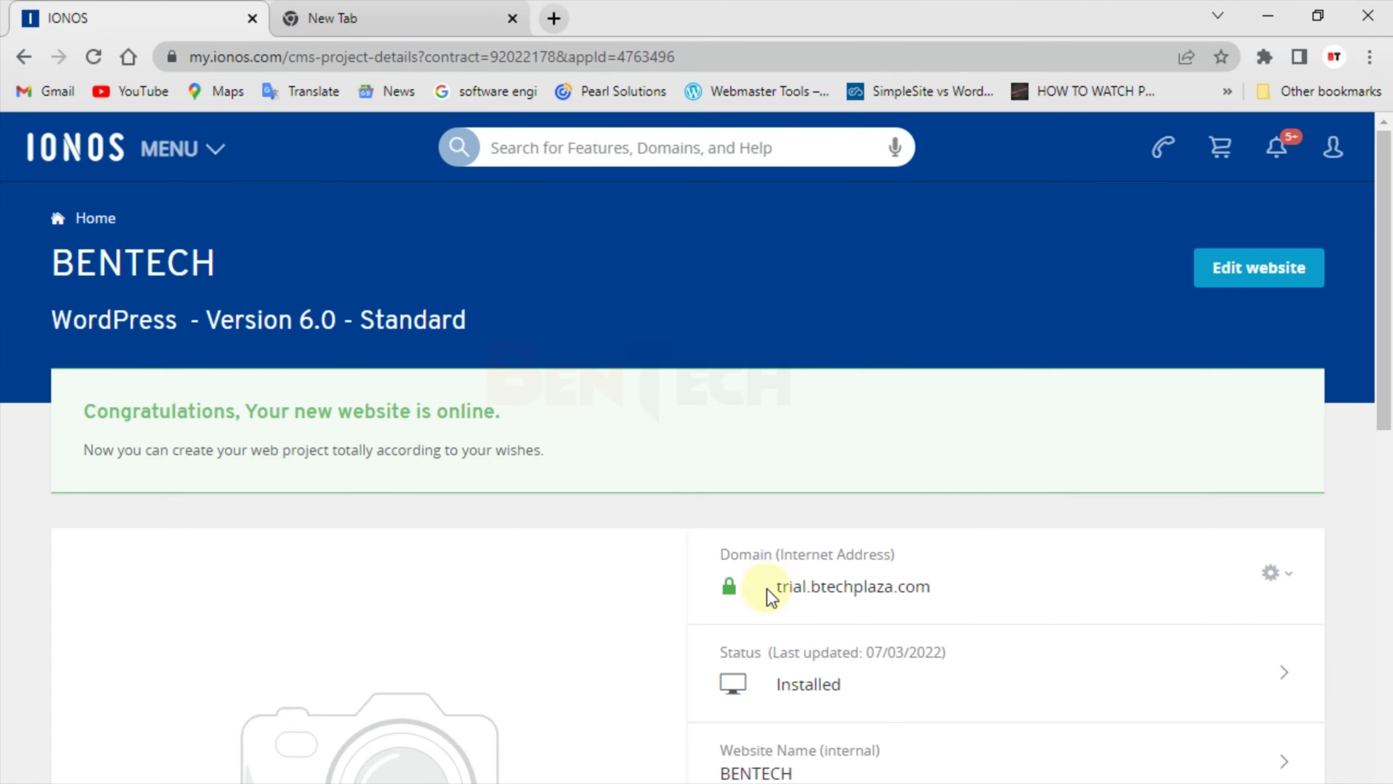
scroll(817, 600, "down", 1)
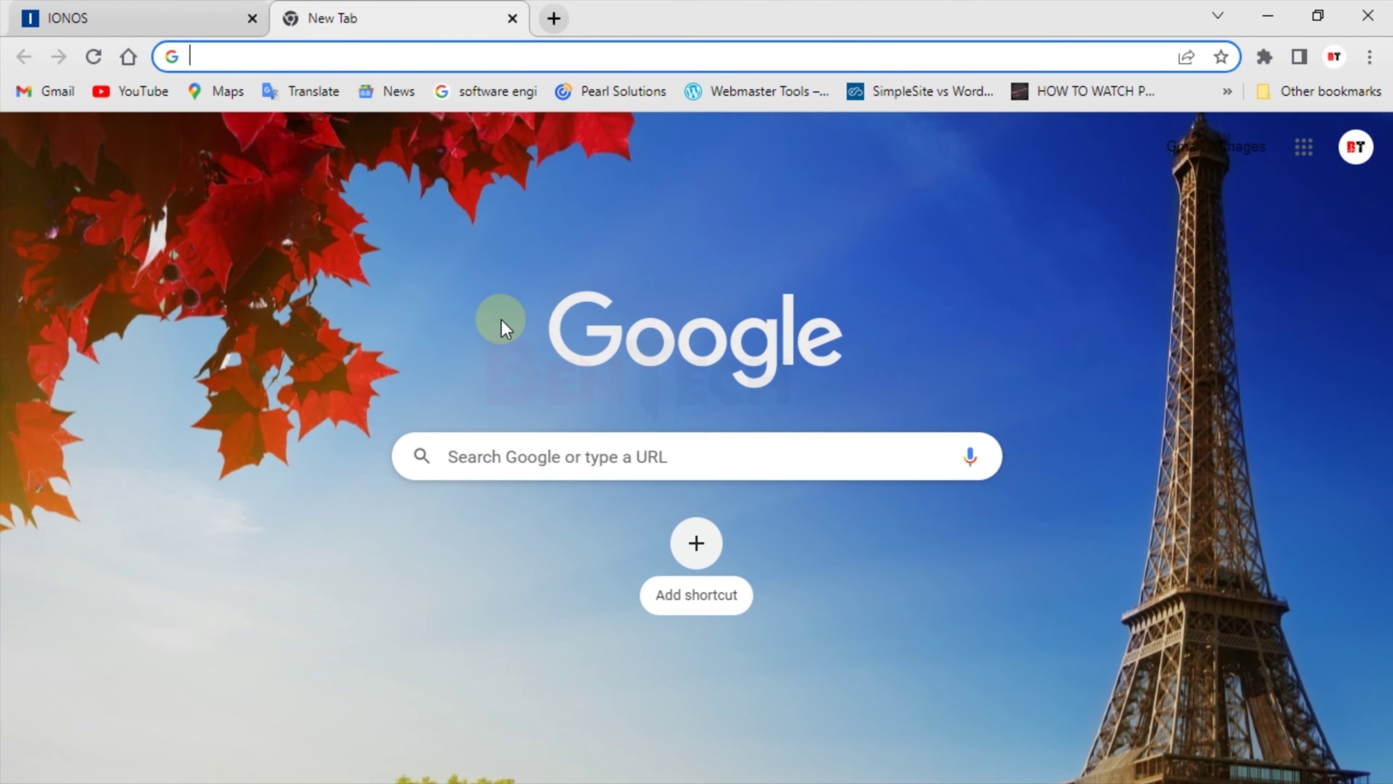
type("i")
key("Return")
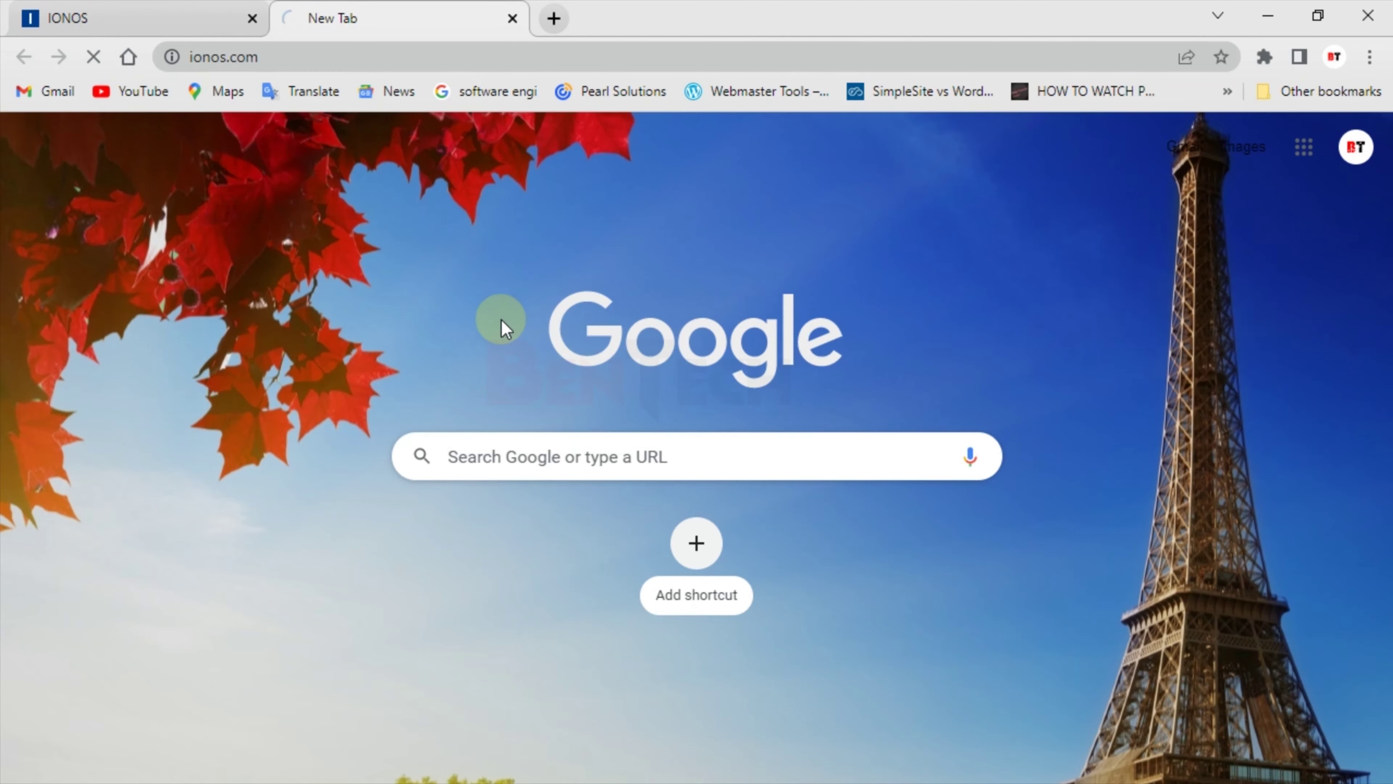
left_click(206, 171)
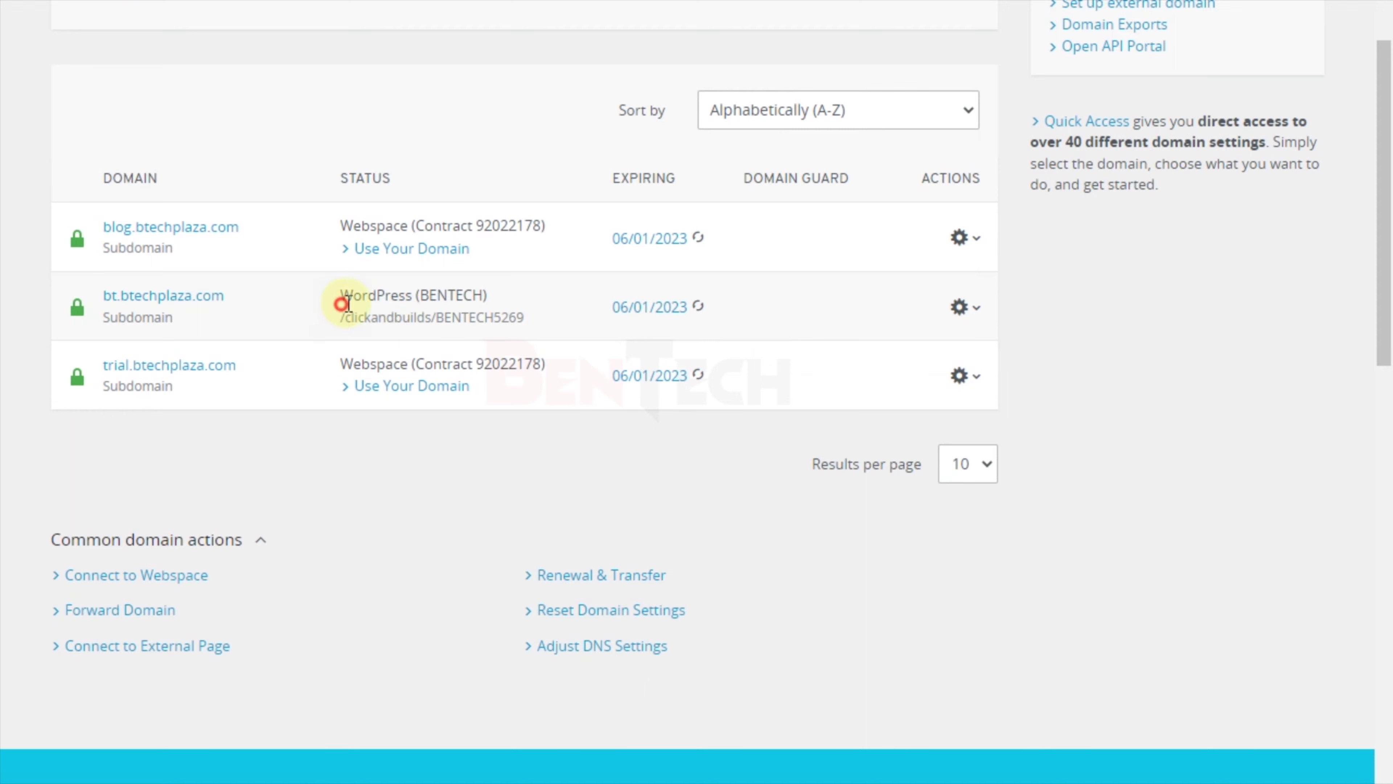
Clear the extra filters and filter the domain list to subdomains only.
left_click_drag(344, 304, 516, 317)
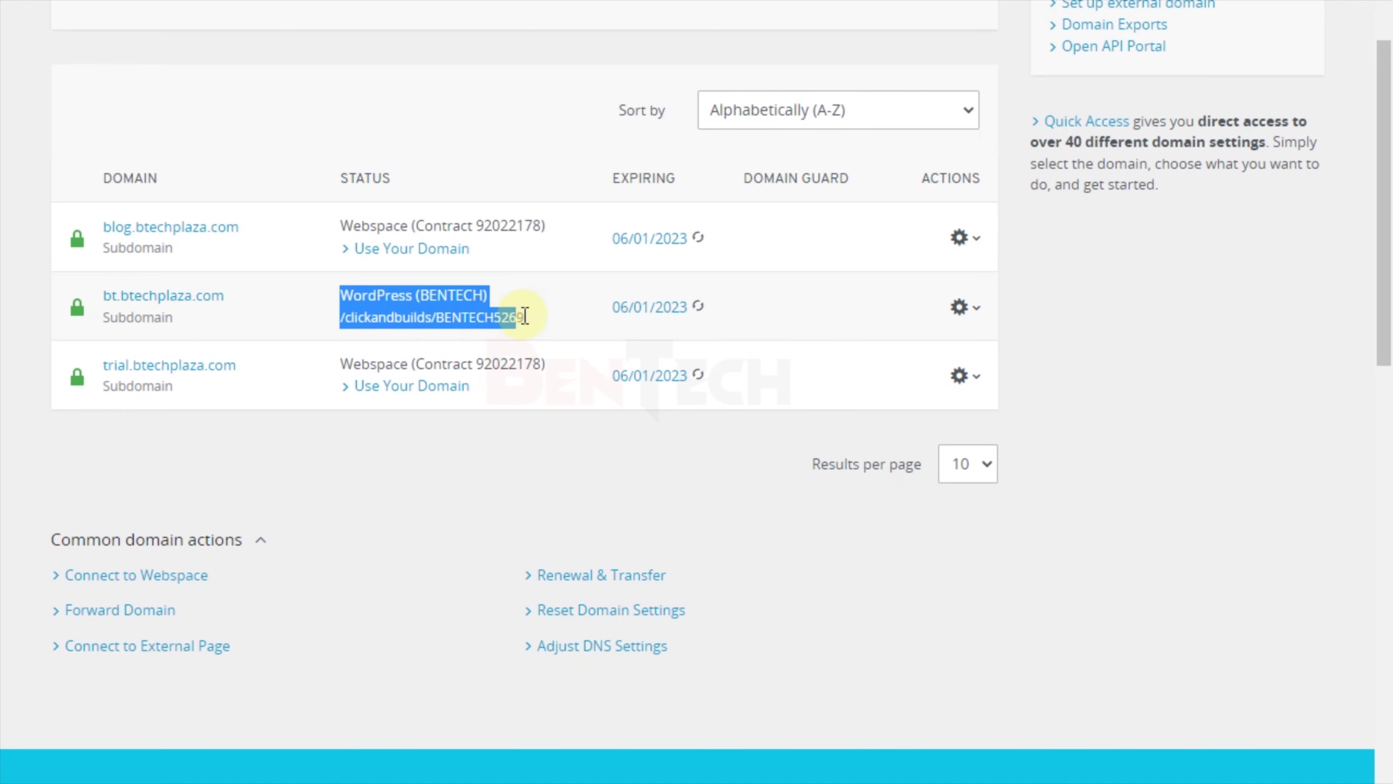
left_click(384, 301)
scroll(384, 303, "up", 10)
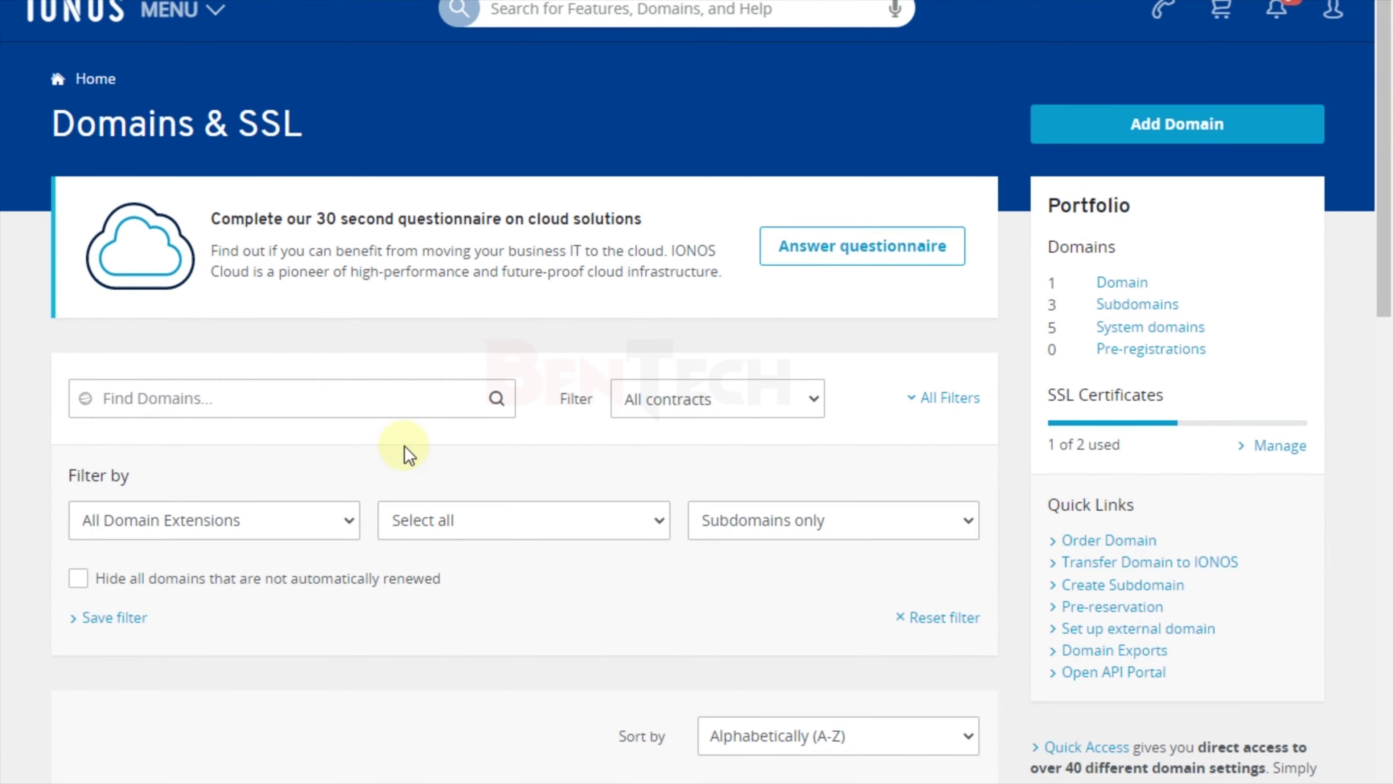
left_click(403, 493)
scroll(401, 554, "down", 2)
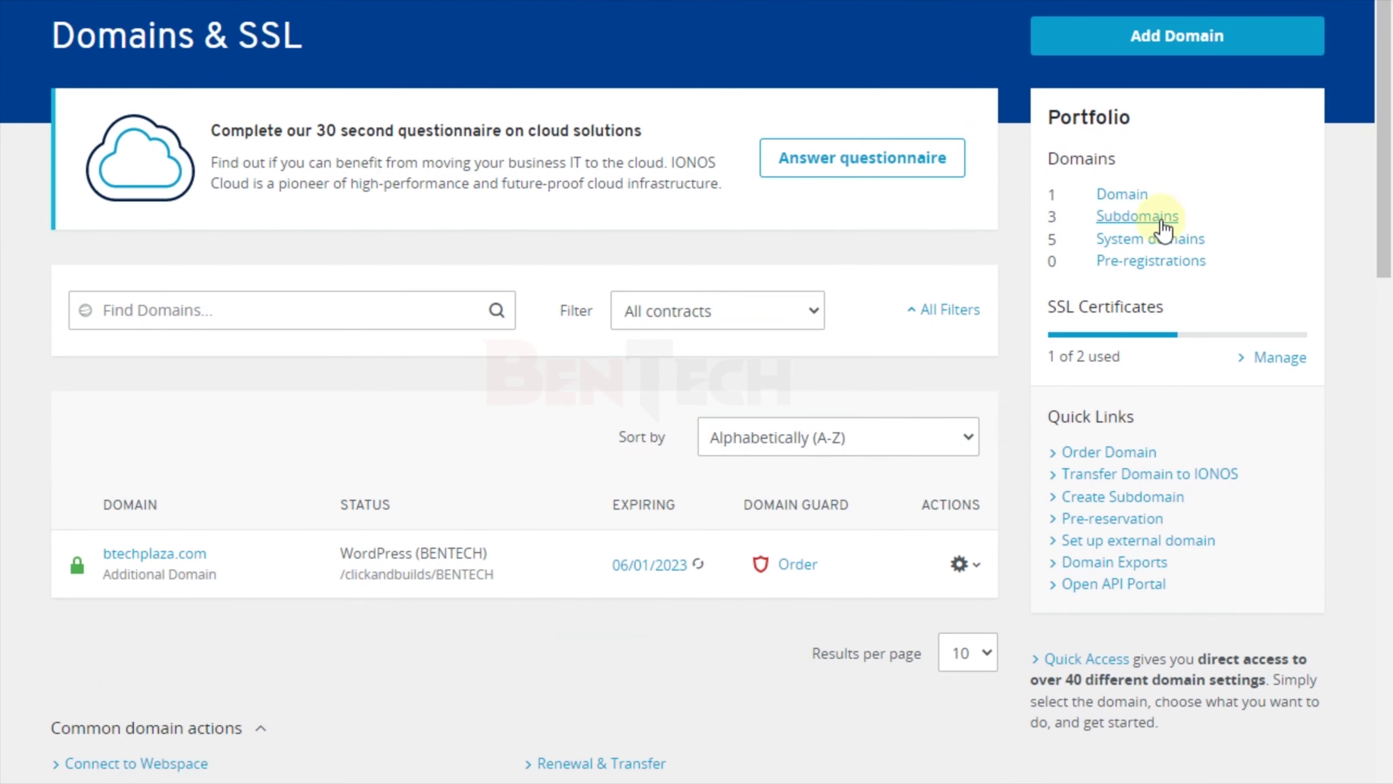
left_click(1146, 218)
Review bt.btechplaza.com's WordPress (BENTECH) status and its actions list without choosing anything.
scroll(478, 465, "down", 5)
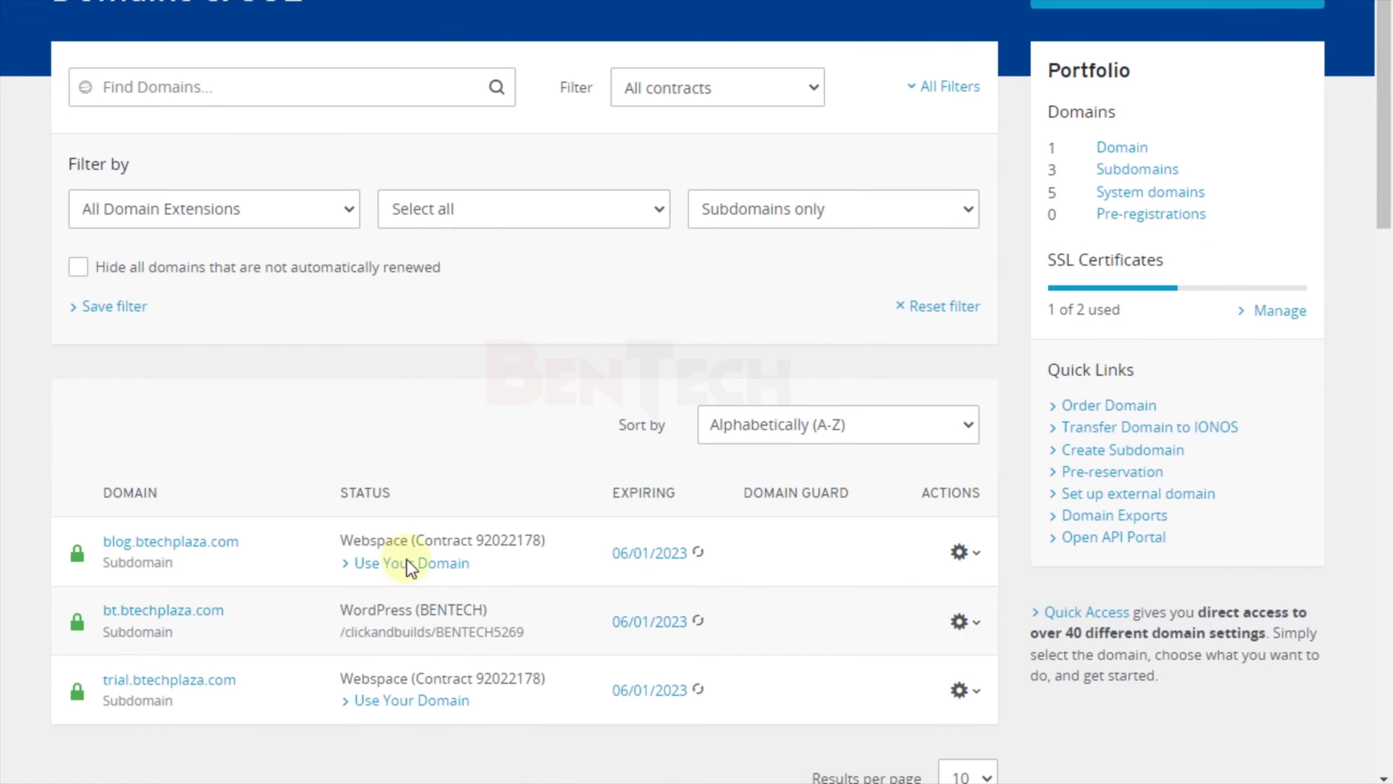
scroll(485, 510, "down", 4)
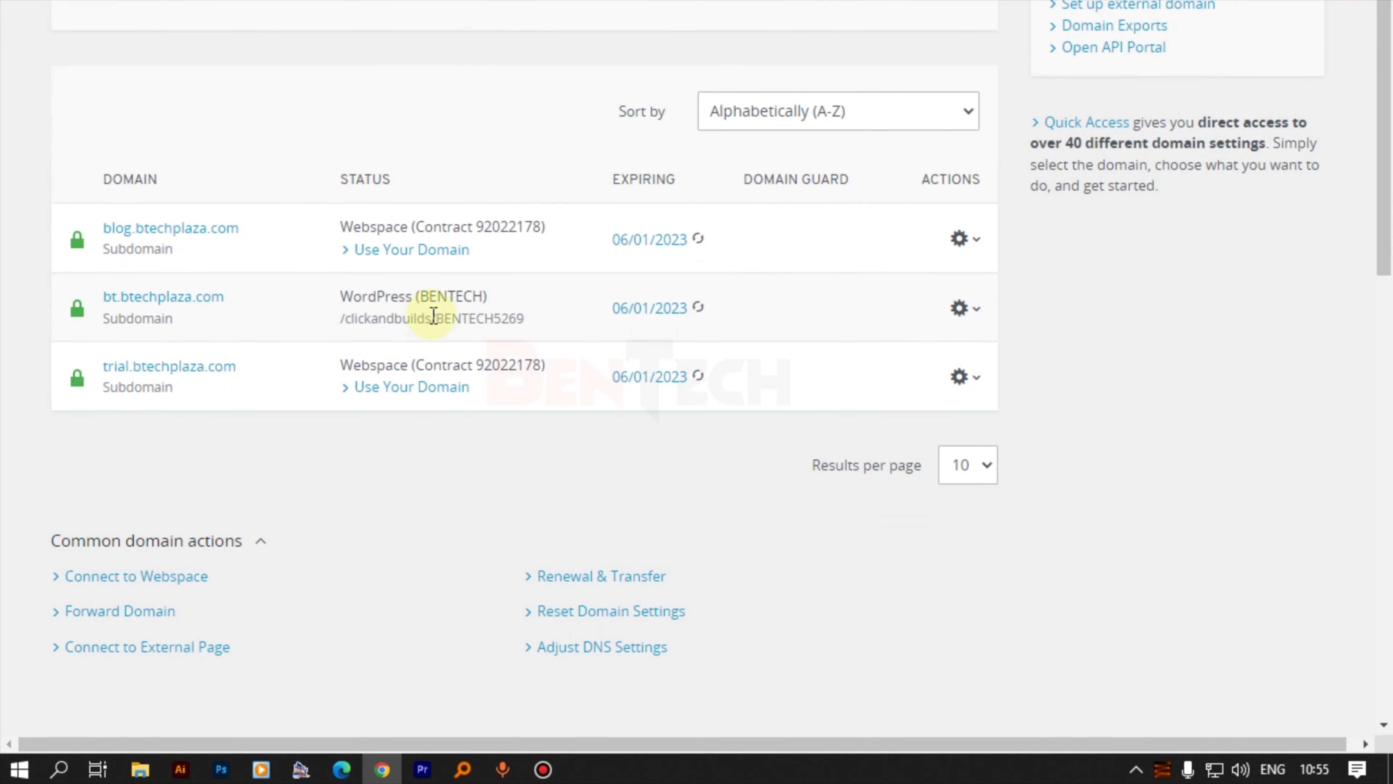
left_click_drag(336, 301, 547, 320)
left_click(429, 310)
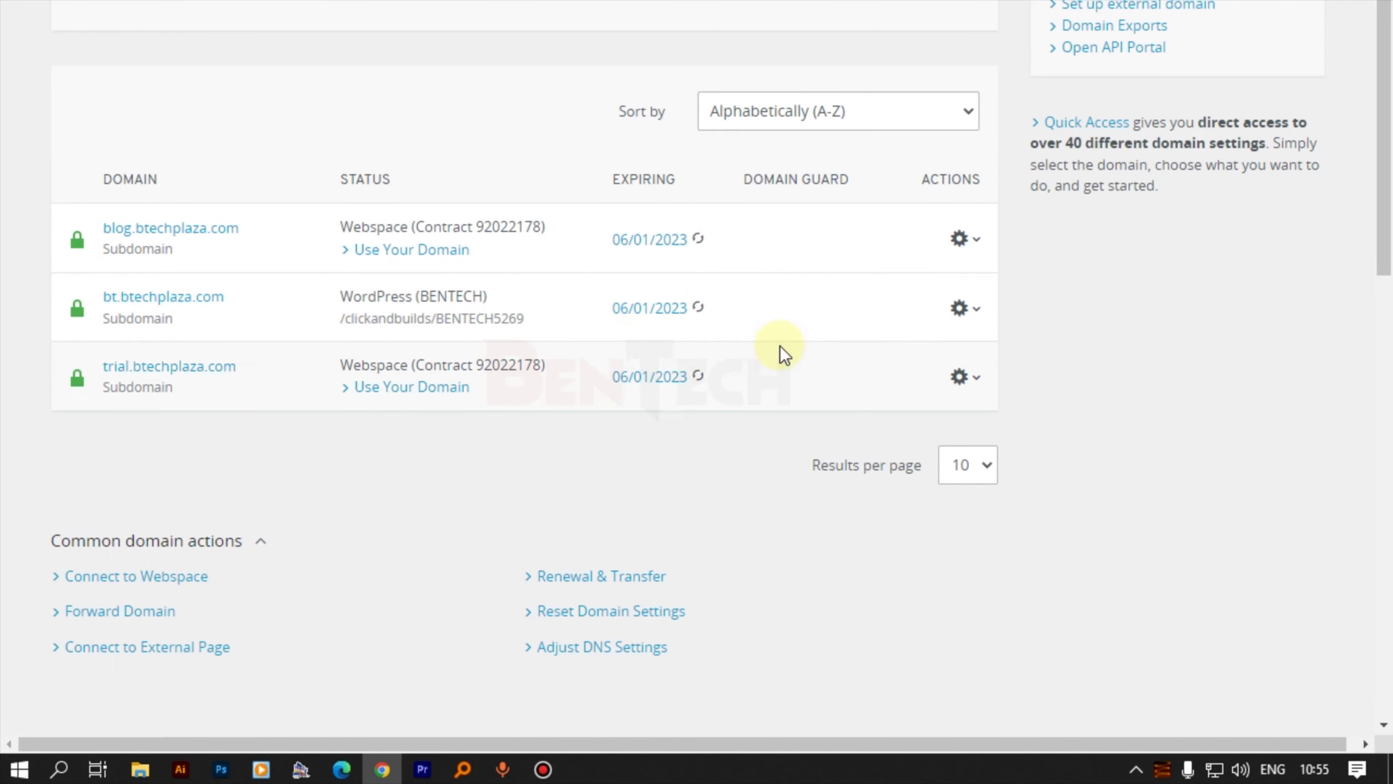
left_click(978, 310)
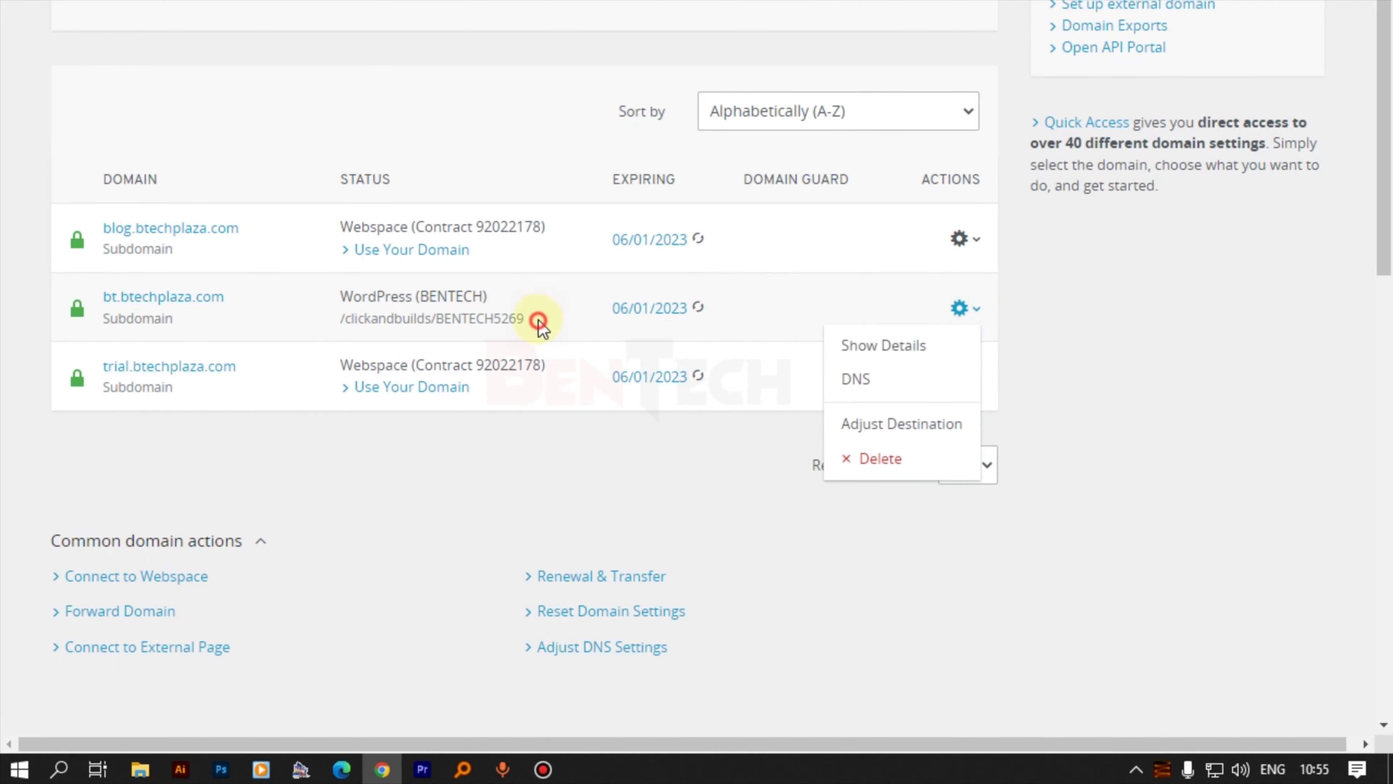
left_click(401, 301)
mouse_move(328, 304)
left_mouse_down()
mouse_move(435, 295)
mouse_move(336, 295)
left_mouse_up()
left_click(457, 290)
left_click(356, 307)
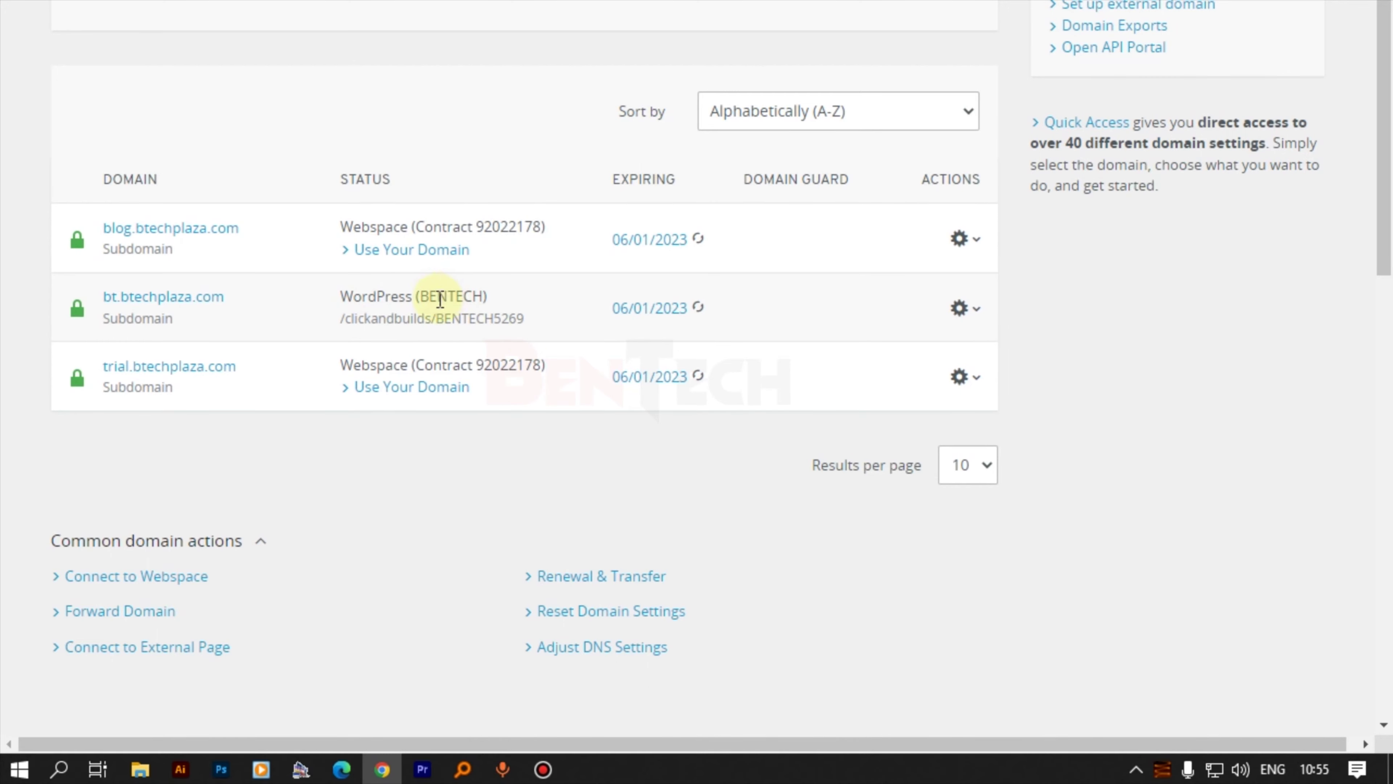
Compare bt.btechplaza.com's WordPress (BENTECH) status with trial.btechplaza.com's Webspace status.
left_click_drag(353, 303, 519, 314)
left_click_drag(561, 379, 329, 375)
left_click(352, 291)
scroll(364, 570, "up", 5)
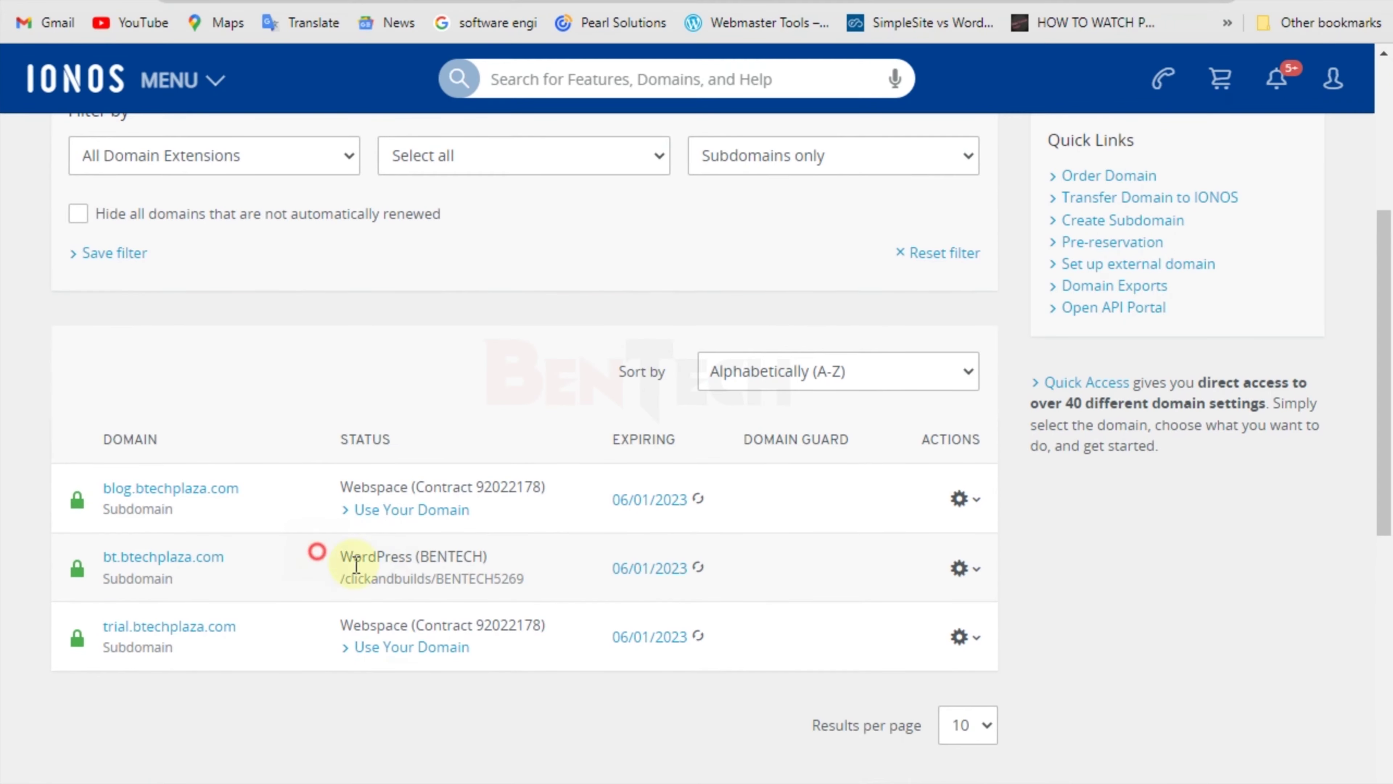
left_click_drag(341, 598, 497, 613)
left_click(513, 621)
Reset bt.btechplaza.com's Type of use via Adjust Destination and Reset domain.
left_click(965, 570)
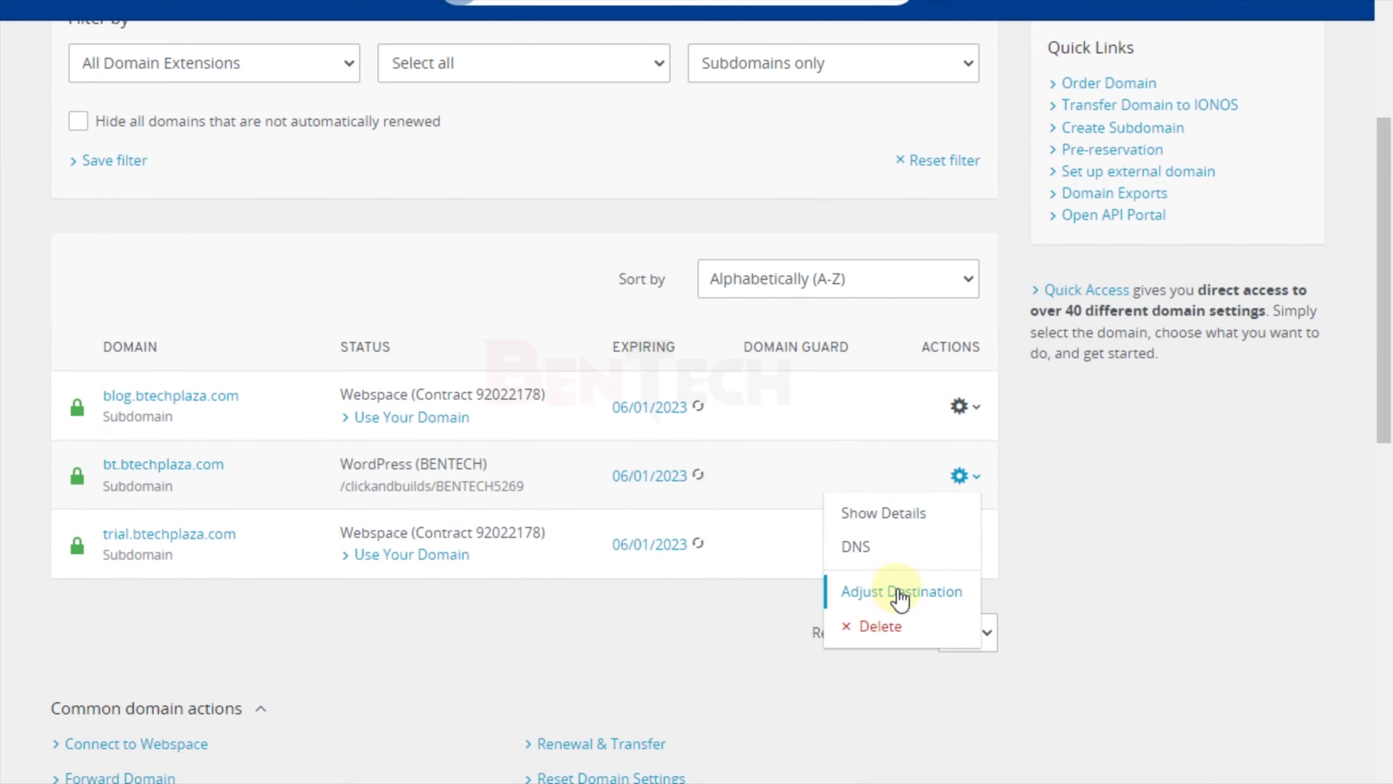
left_click(905, 592)
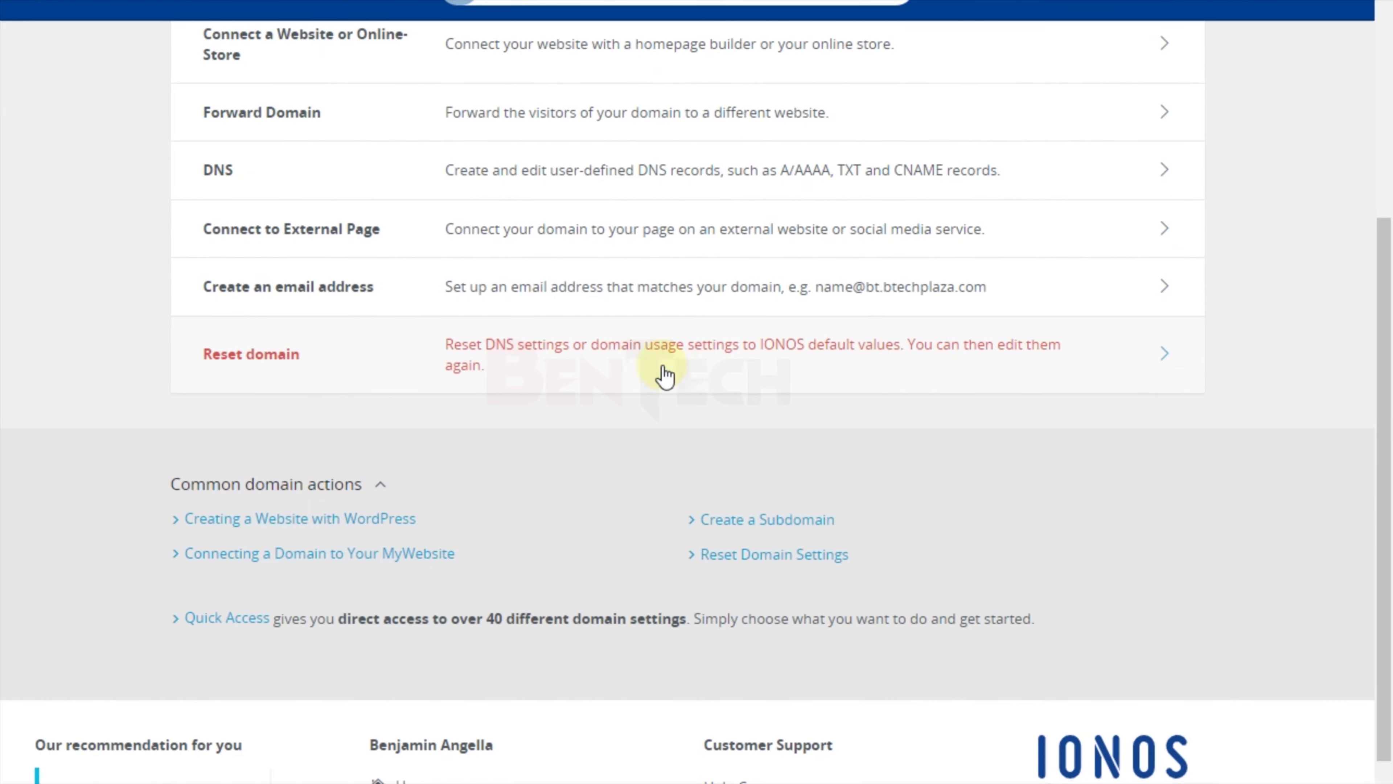
left_click(901, 373)
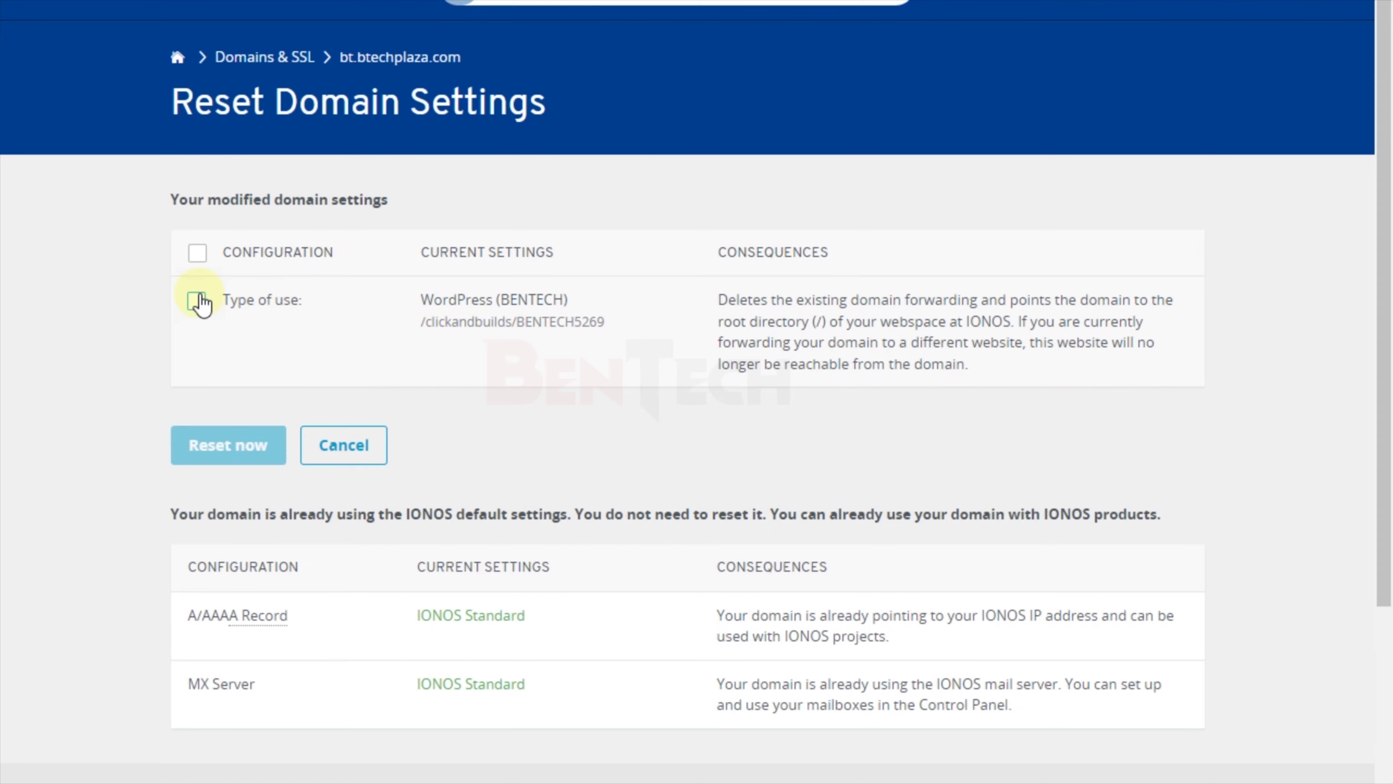
left_click(196, 303)
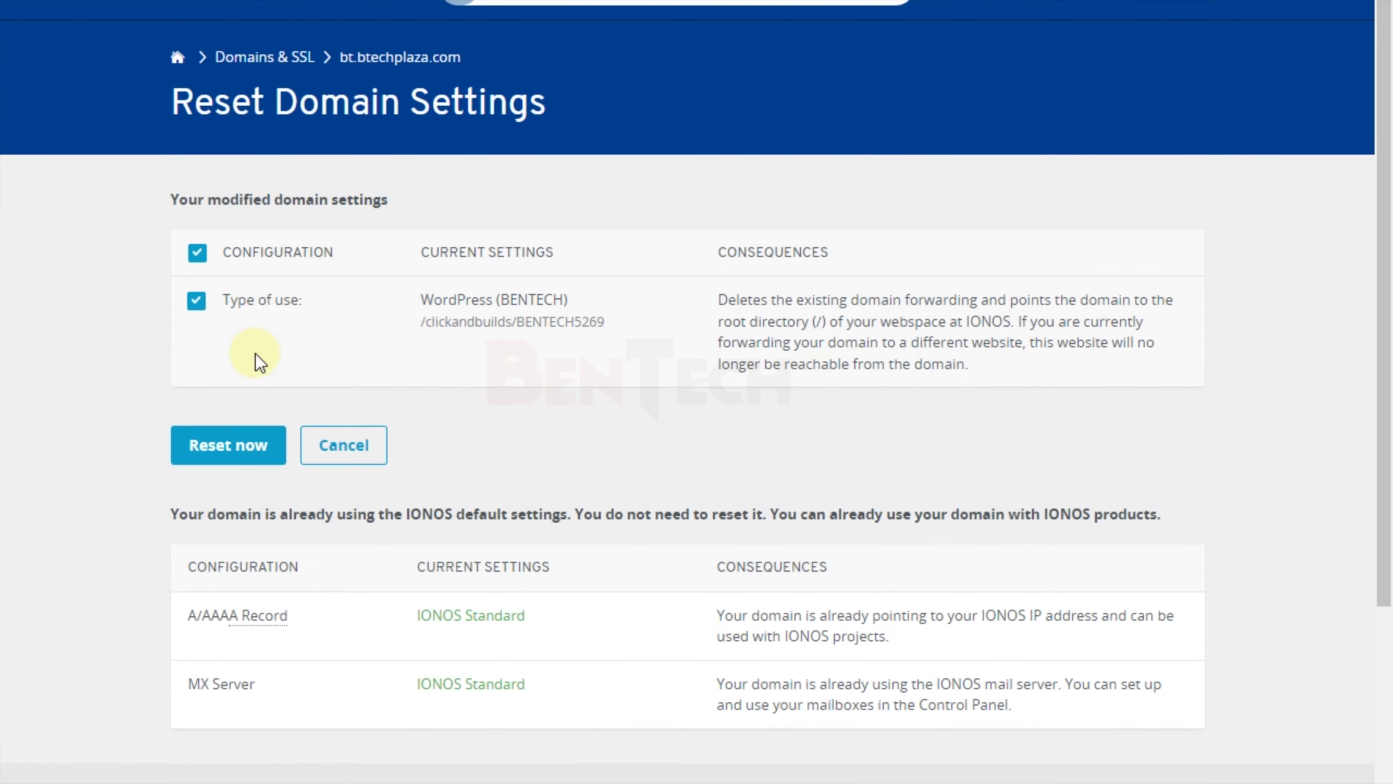
left_click(234, 444)
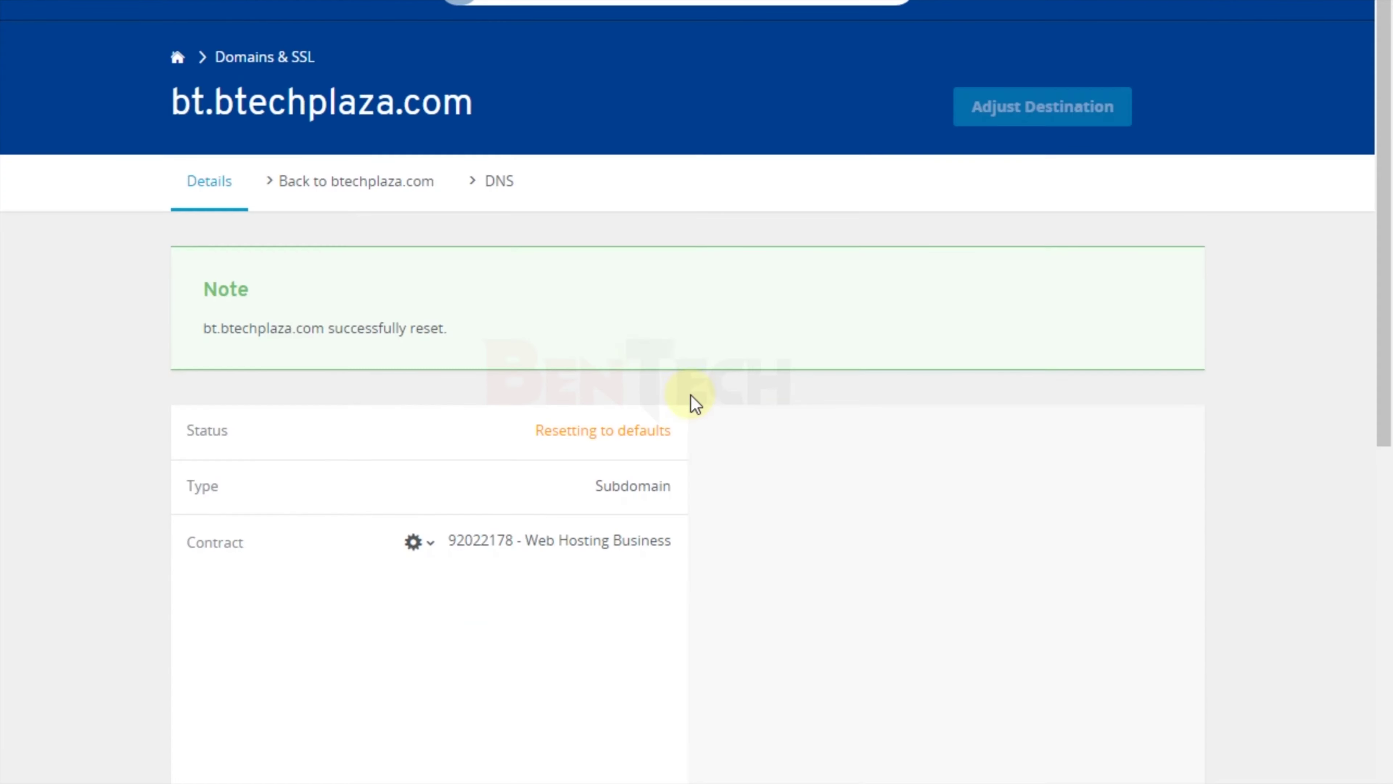
Return to the domain list and confirm bt.btechplaza.com shows Resetting to defaults.
left_click(248, 165)
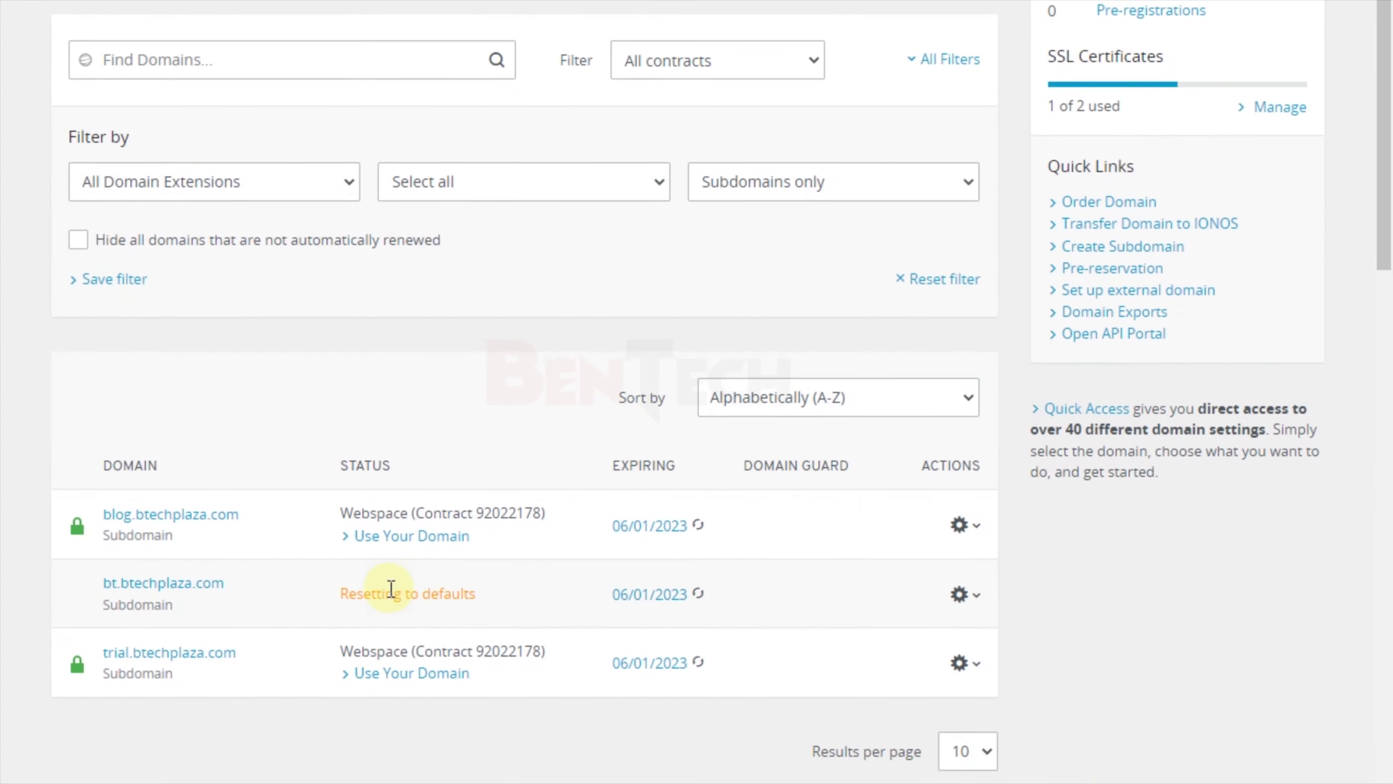
left_click_drag(338, 590, 482, 579)
left_click(470, 568)
scroll(549, 543, "up", 4)
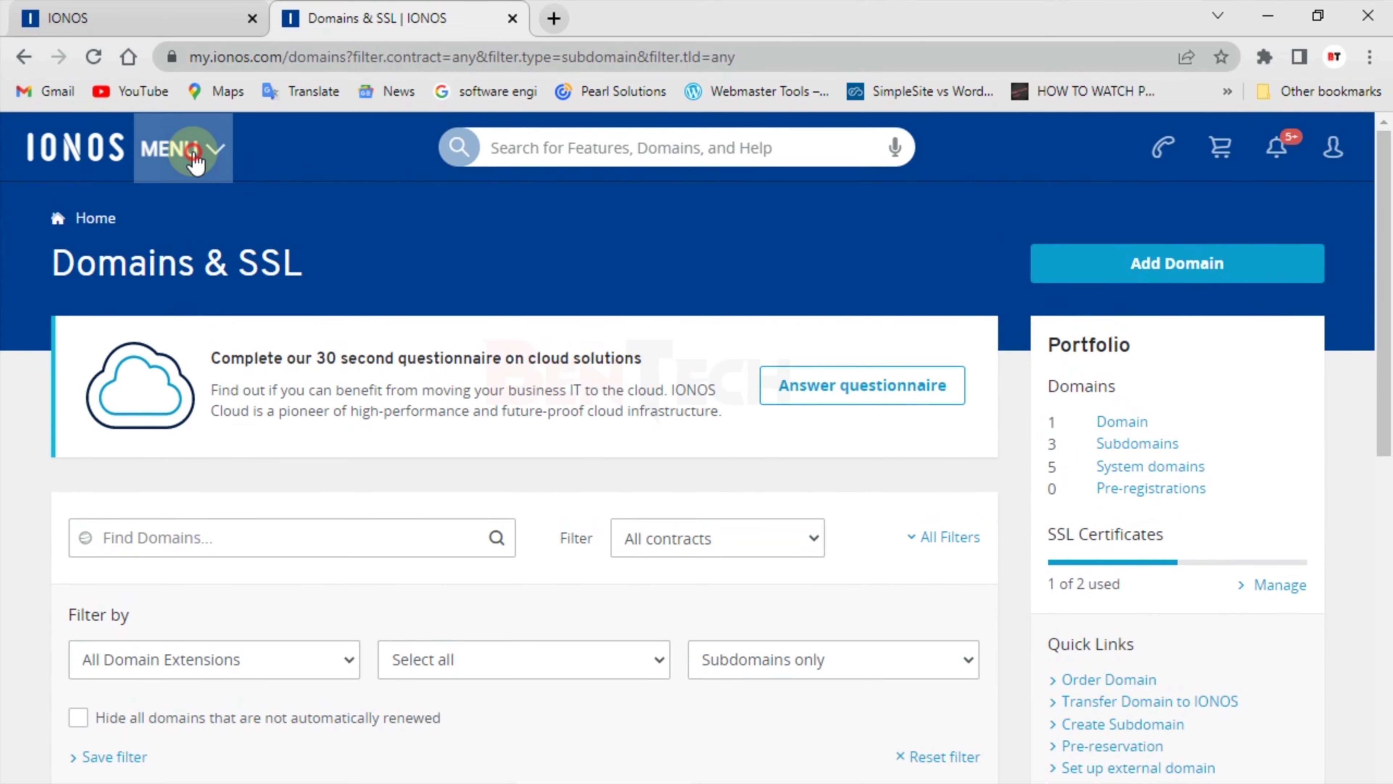
Go to the Hosting Overview for the Web Hosting Business contract.
left_click(184, 123)
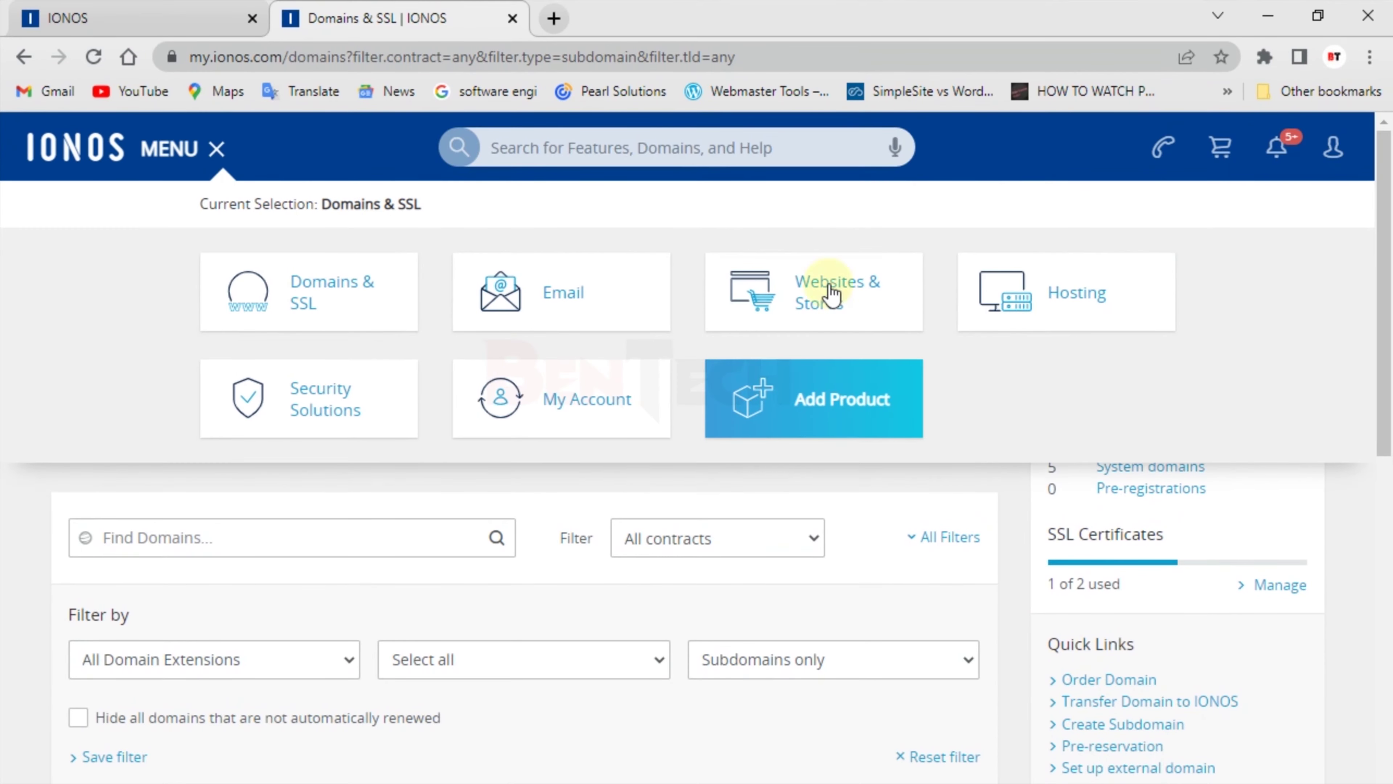
left_click(1091, 313)
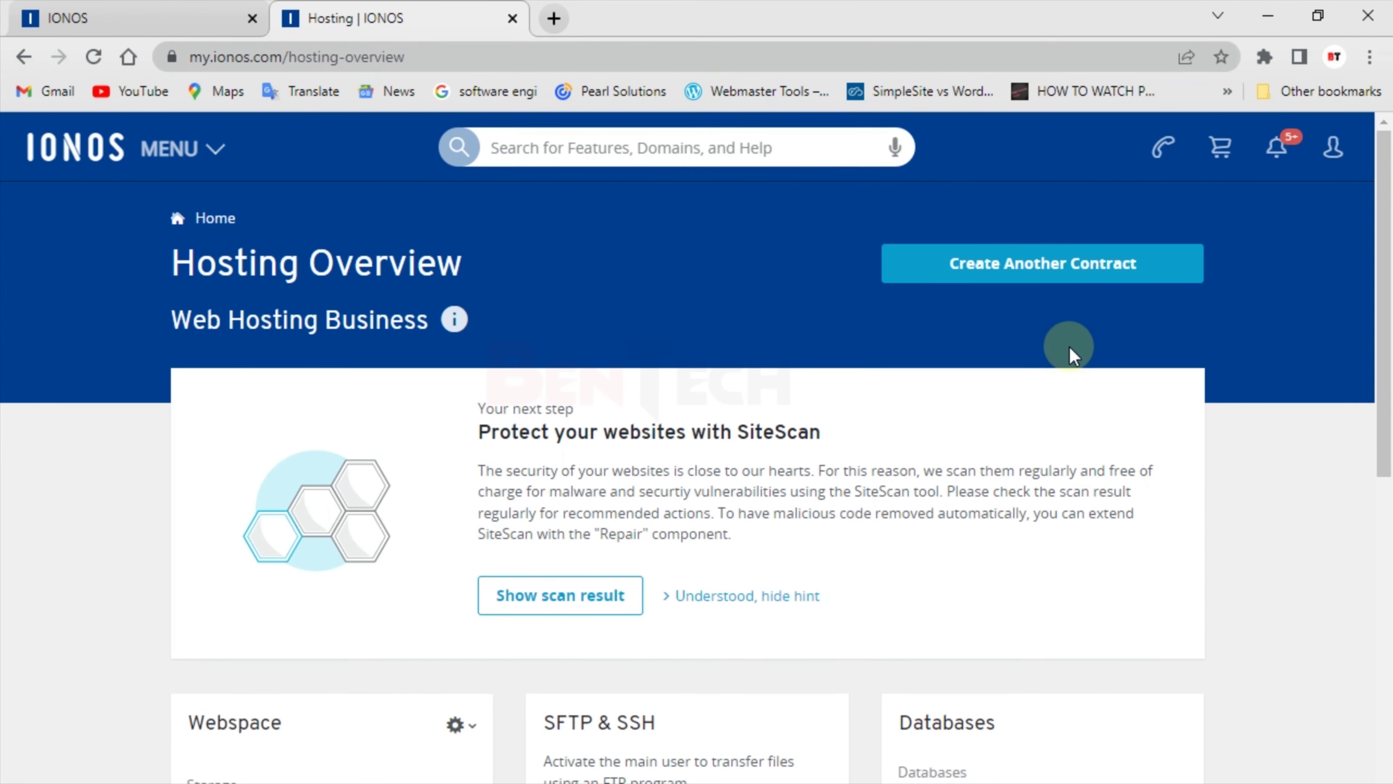
scroll(900, 464, "down", 2)
scroll(900, 463, "down", 3)
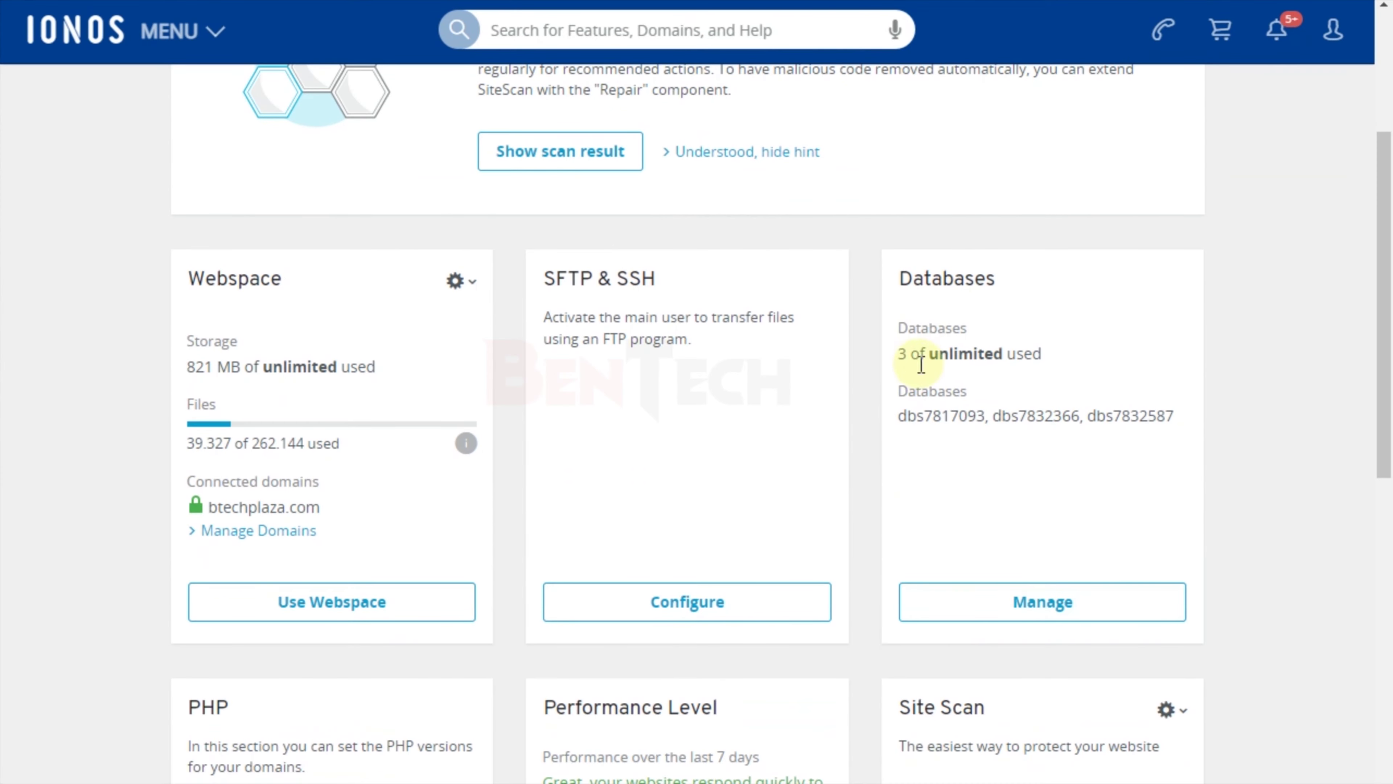
Review the database usage: dbs7817093, dbs7832366 and dbs7832587.
left_click_drag(912, 356, 1067, 355)
left_click(960, 354)
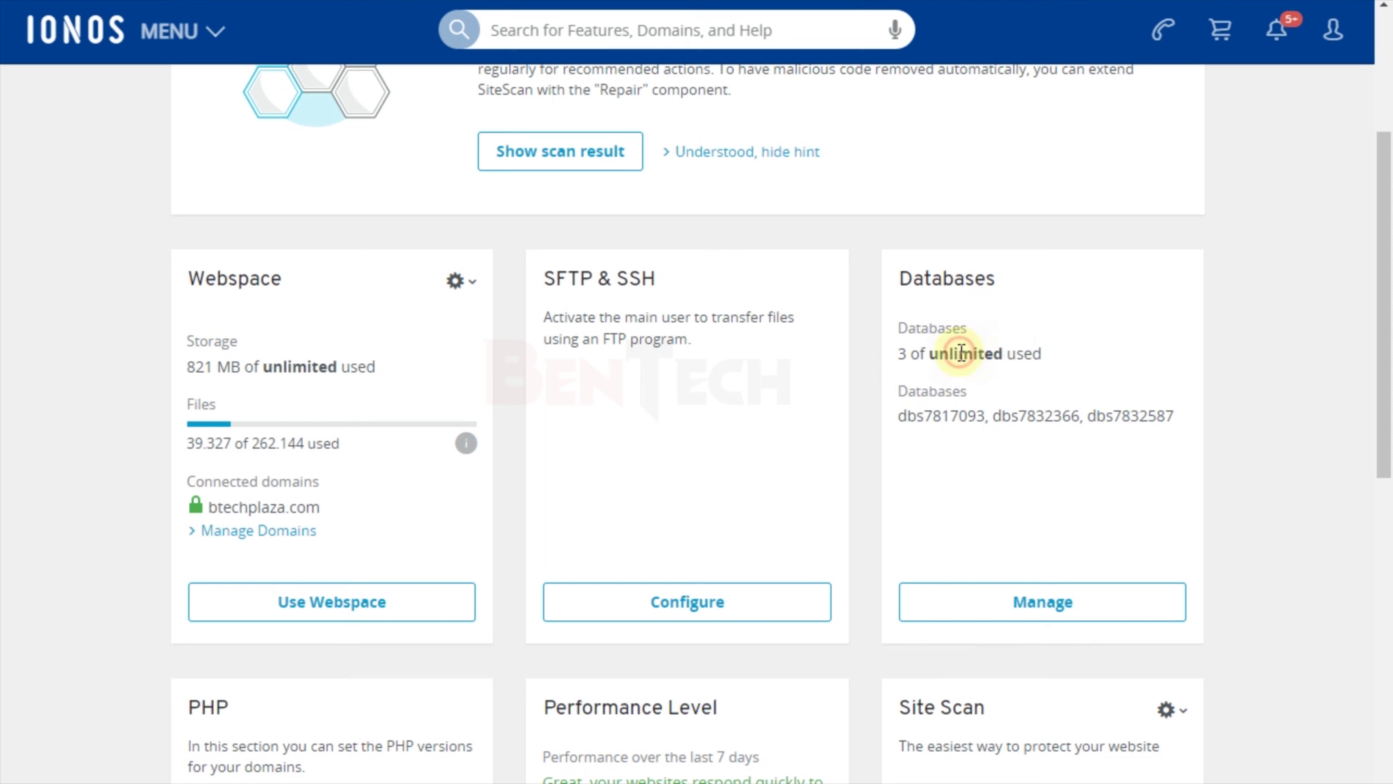
left_click_drag(993, 415, 887, 415)
left_click(973, 425)
left_click(907, 415)
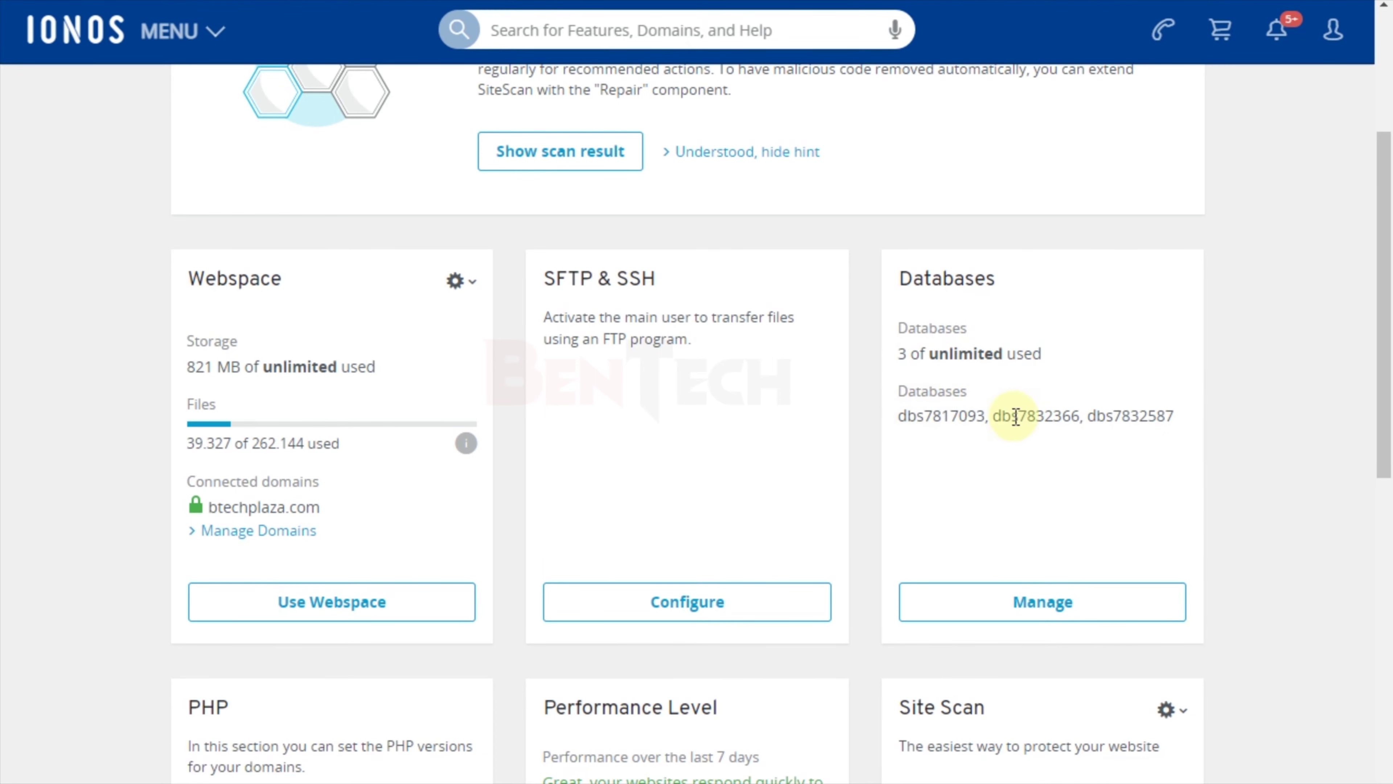
left_click_drag(992, 419, 1173, 415)
left_click(1031, 453)
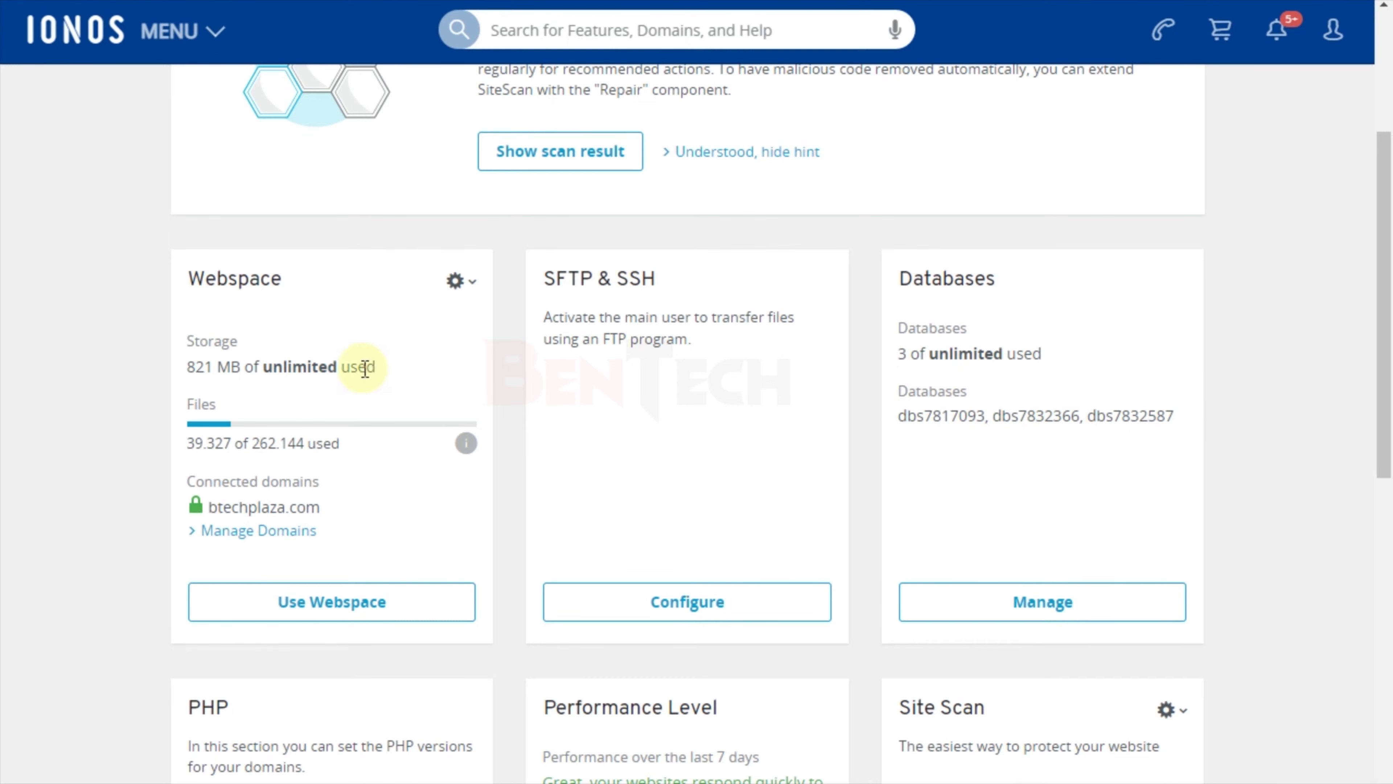
scroll(439, 527, "up", 5)
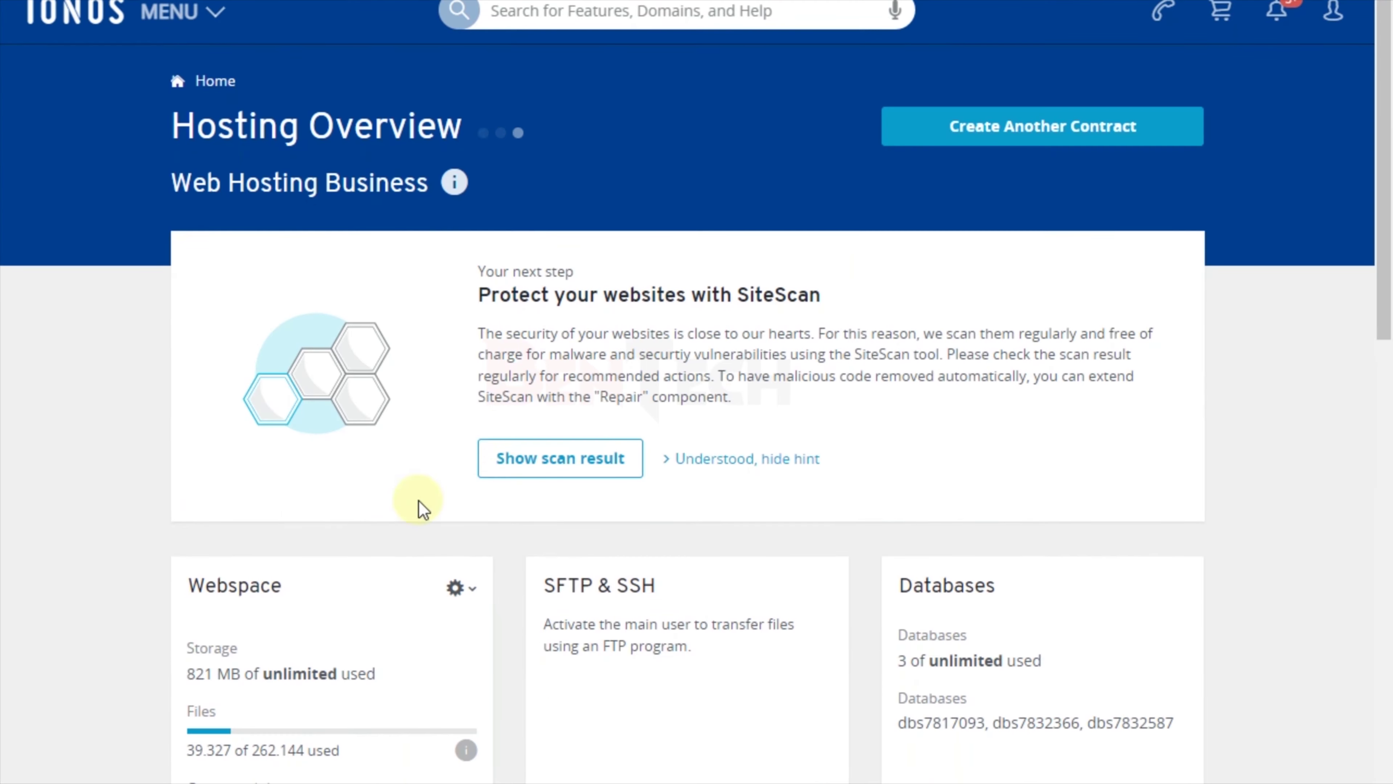
scroll(494, 466, "down", 4)
scroll(516, 447, "down", 4)
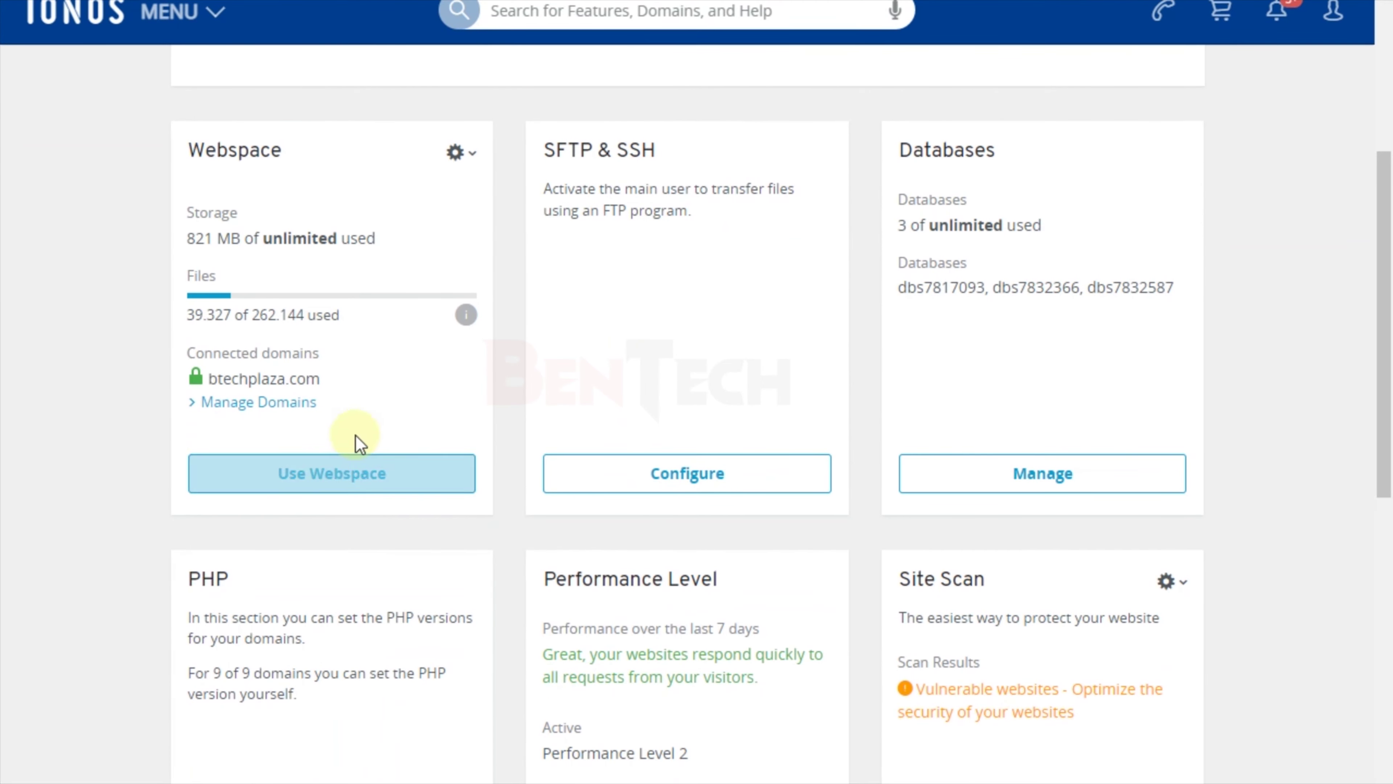
Open the webspace file manager at the clickandbuilds folder.
left_click(318, 491)
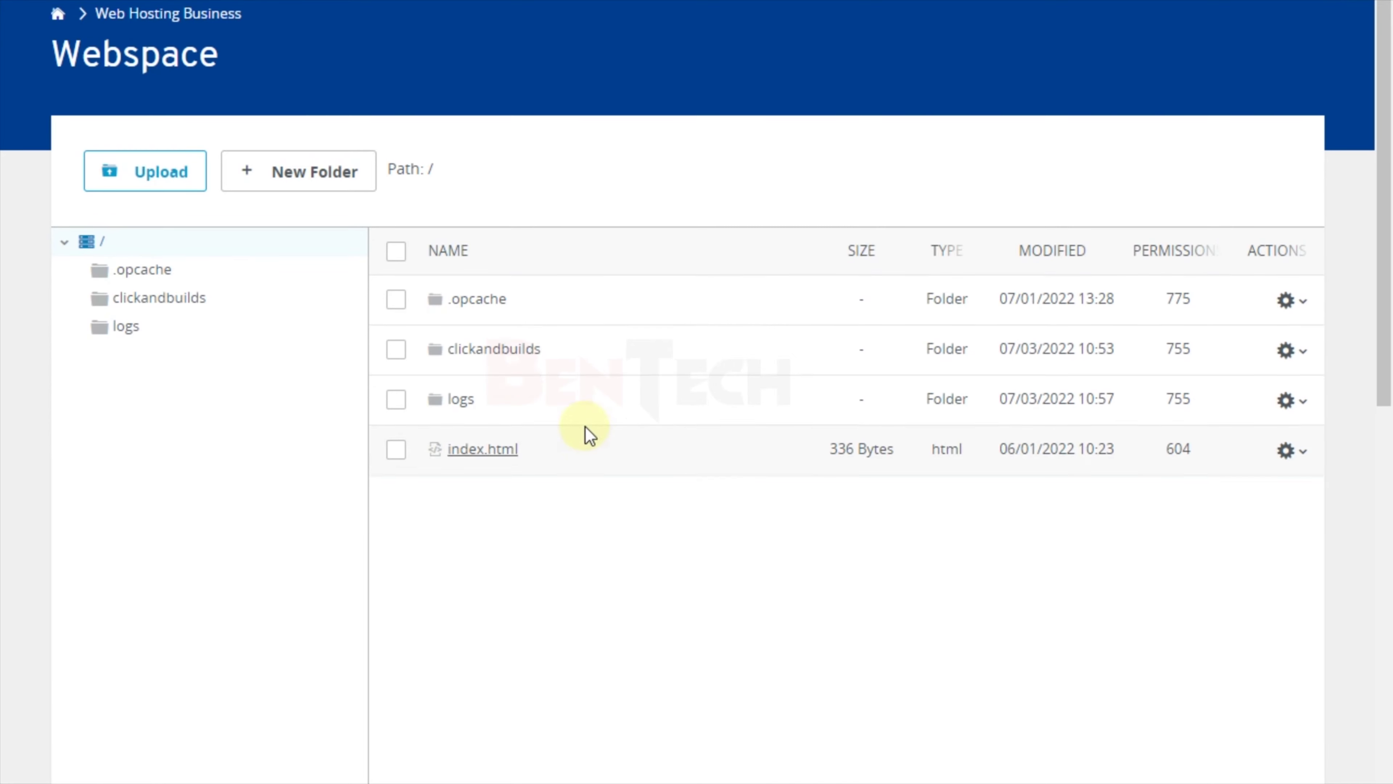
left_click(517, 348)
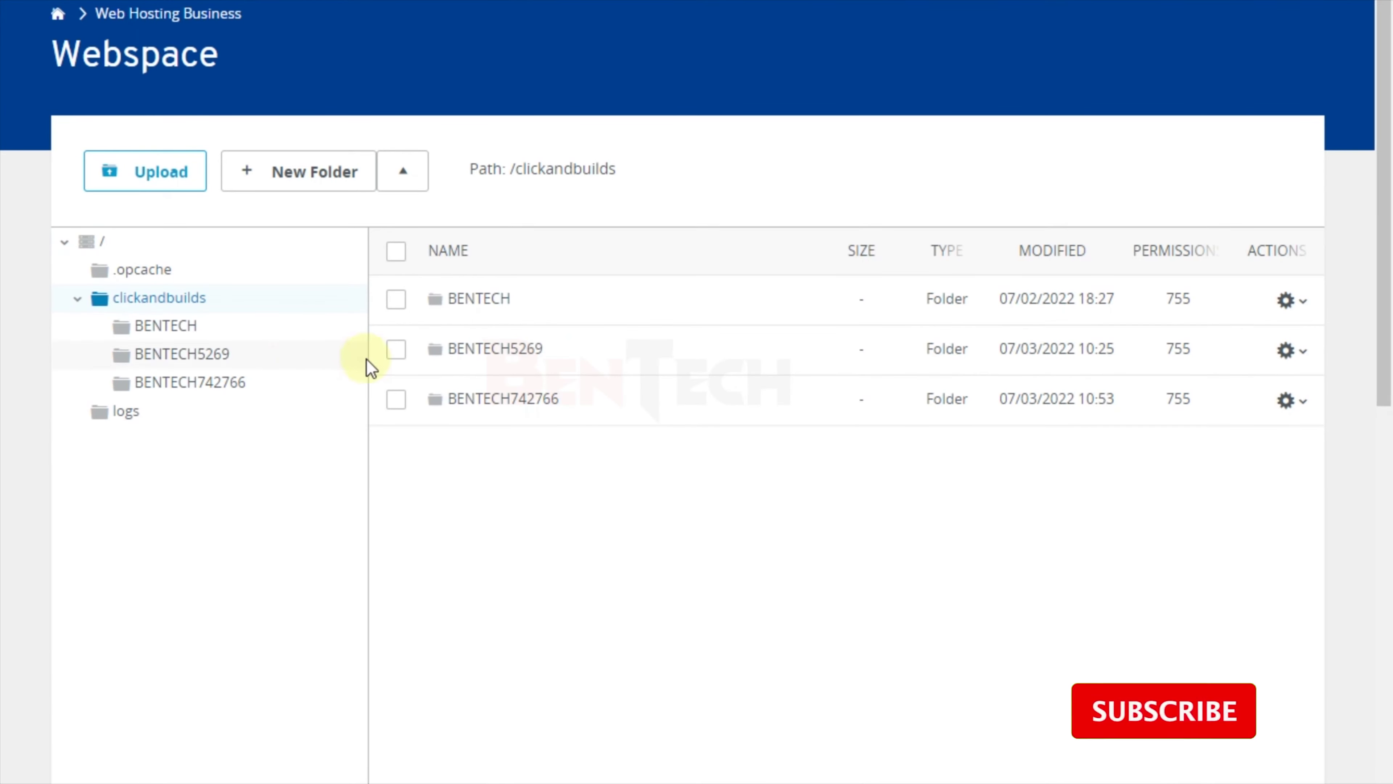
left_click(396, 349)
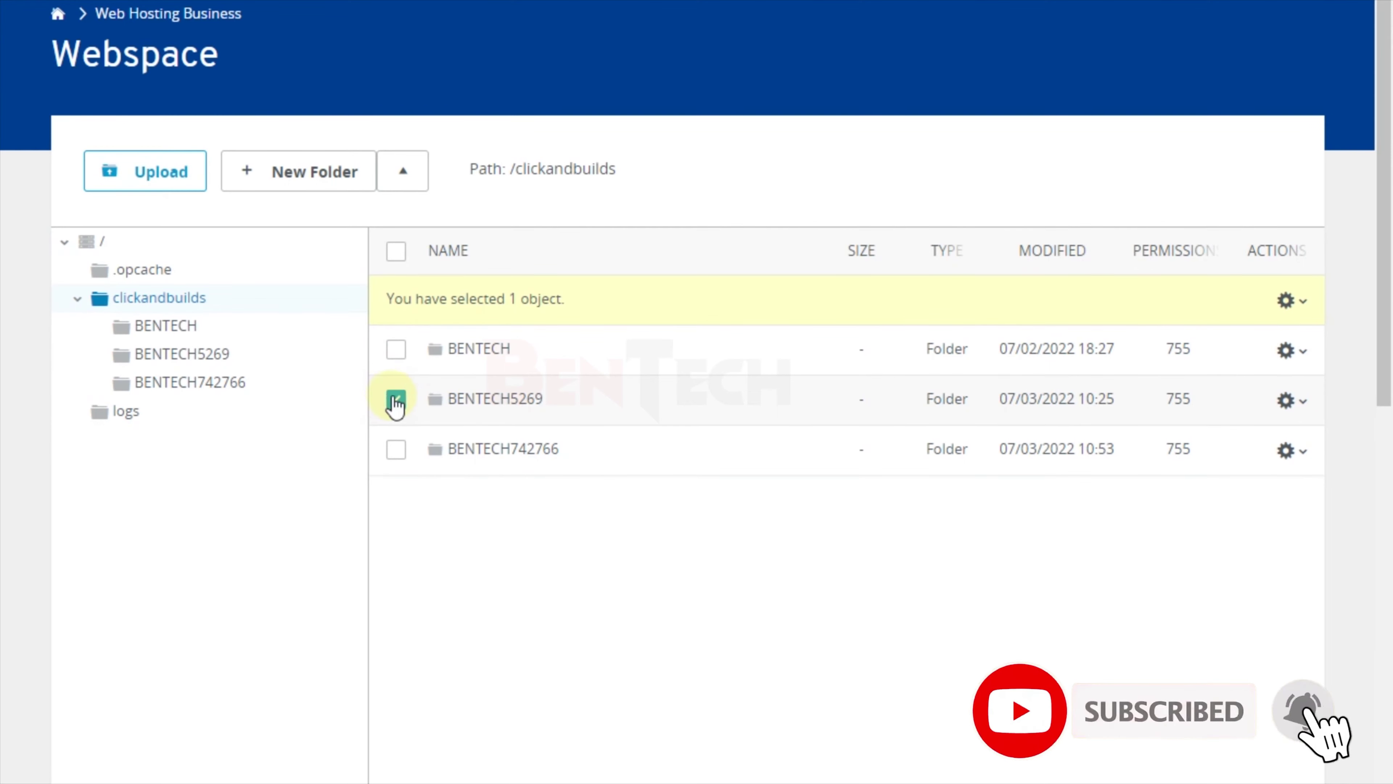
left_click(395, 399)
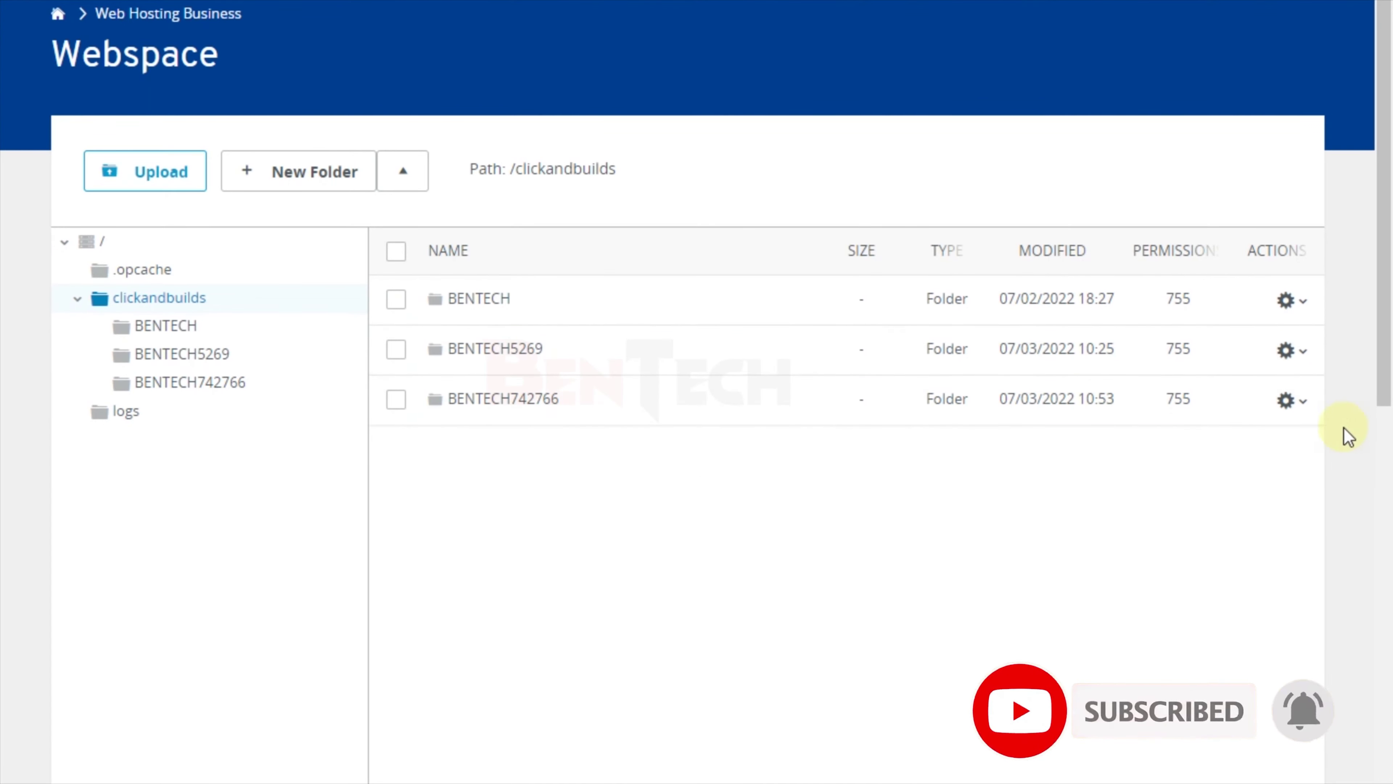
Delete the BENTECH742766 and BENTECH5269 folders.
left_click(1294, 400)
left_click(1191, 590)
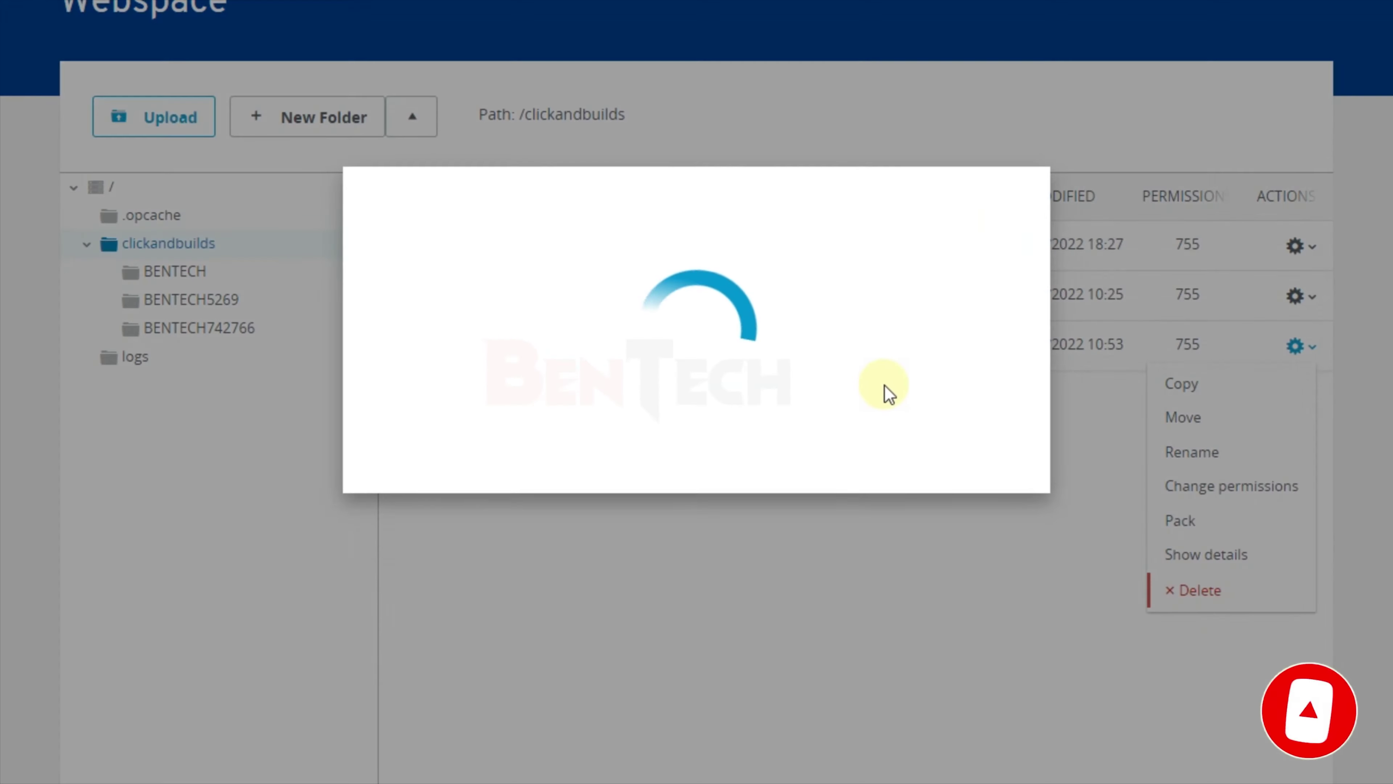
left_click(1291, 296)
left_click(1173, 542)
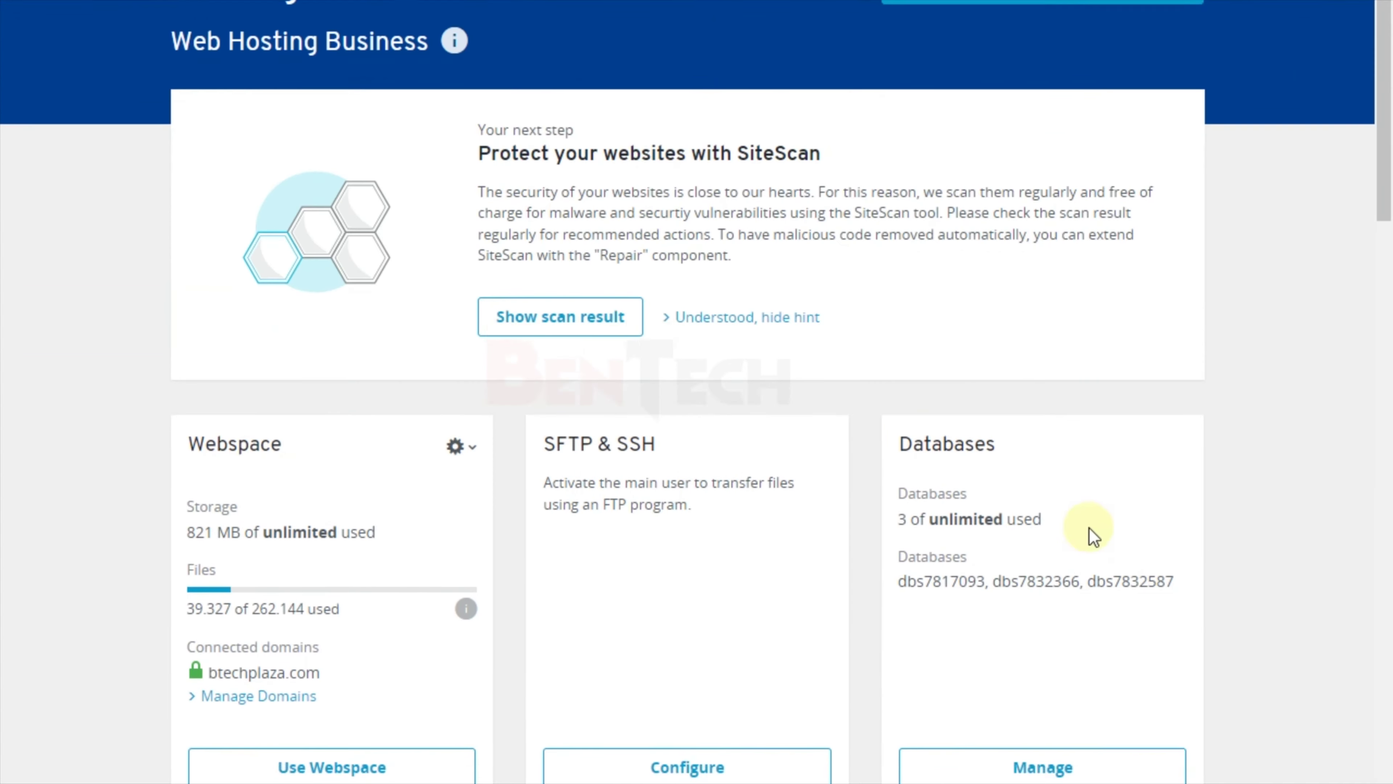
Delete databases dbs7832366 and dbs7832587 so only dbs7817093 remains, then return to the overview.
scroll(1089, 528, "down", 5)
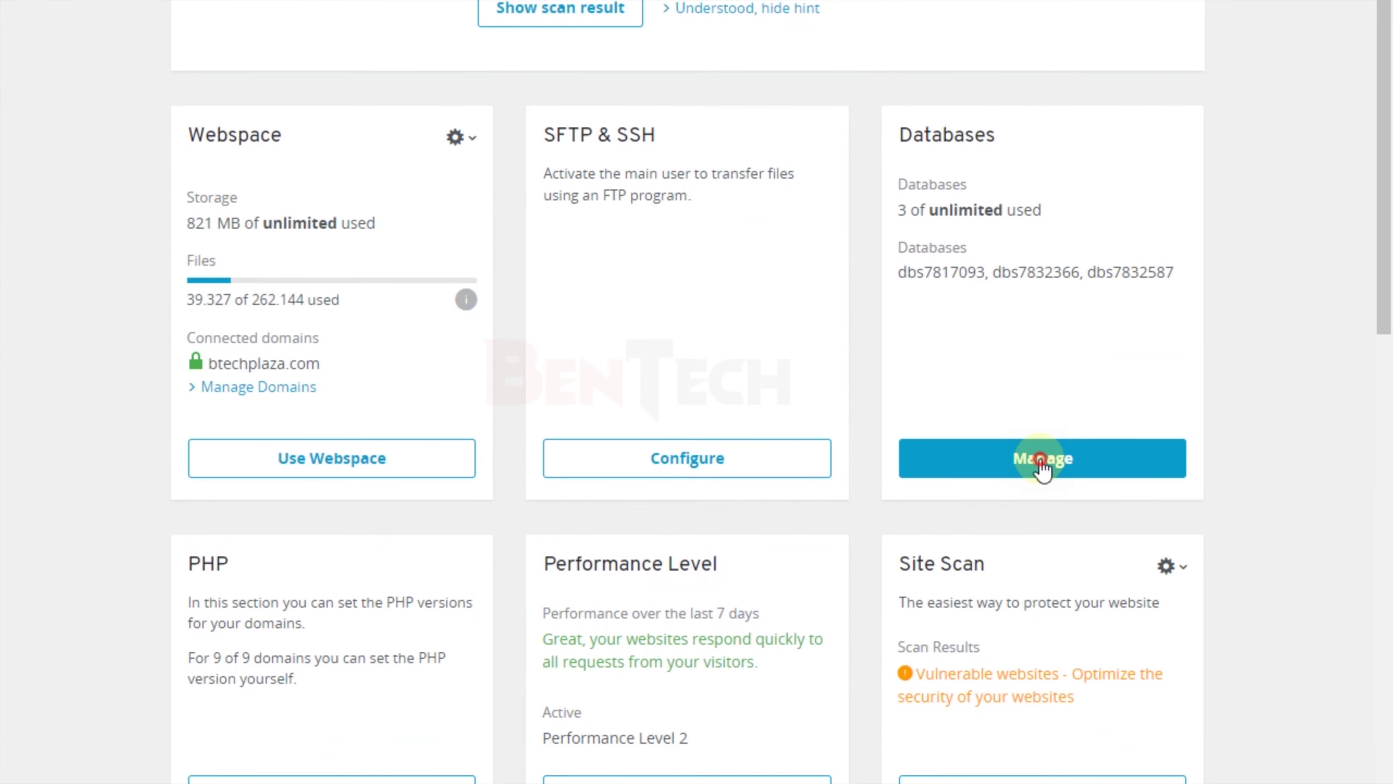
left_click(1042, 459)
left_click(971, 383)
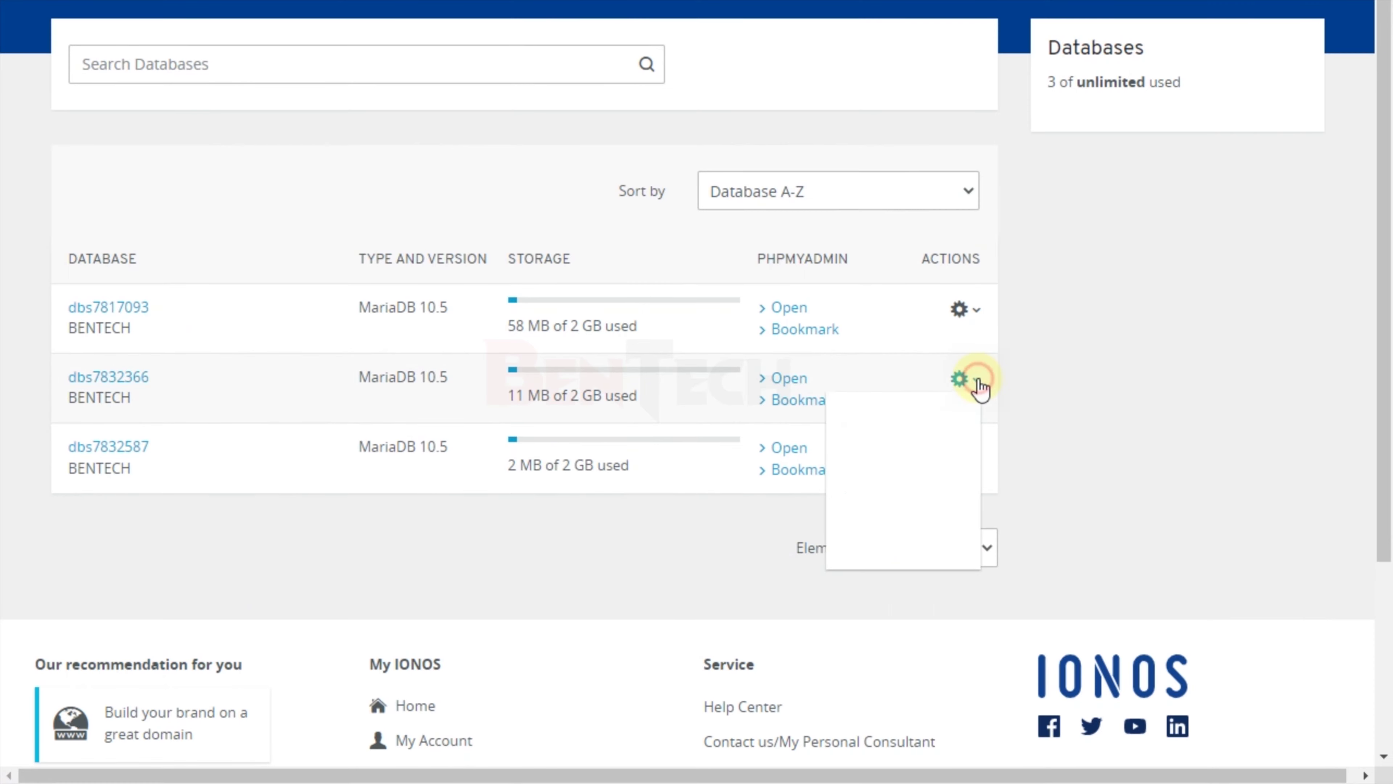
left_click(877, 575)
left_click(968, 385)
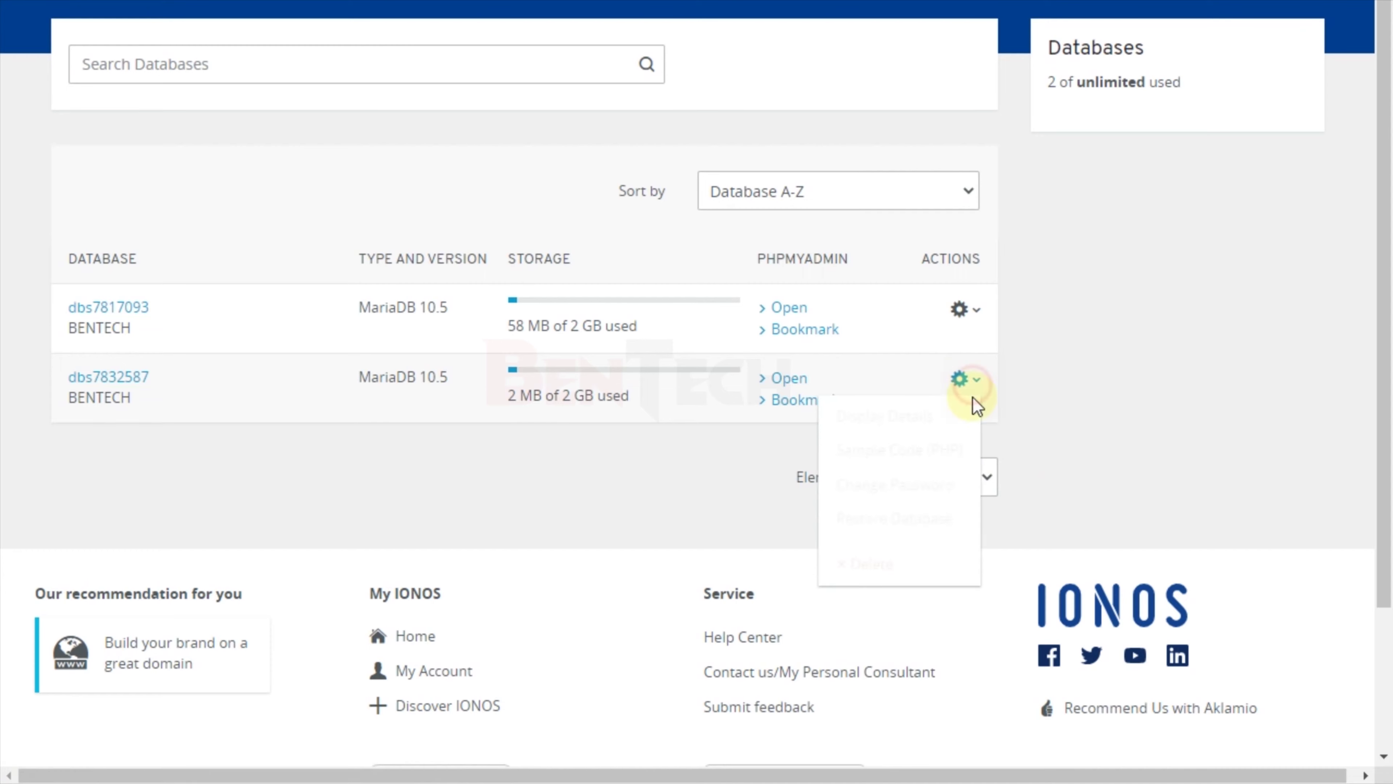
left_click(869, 565)
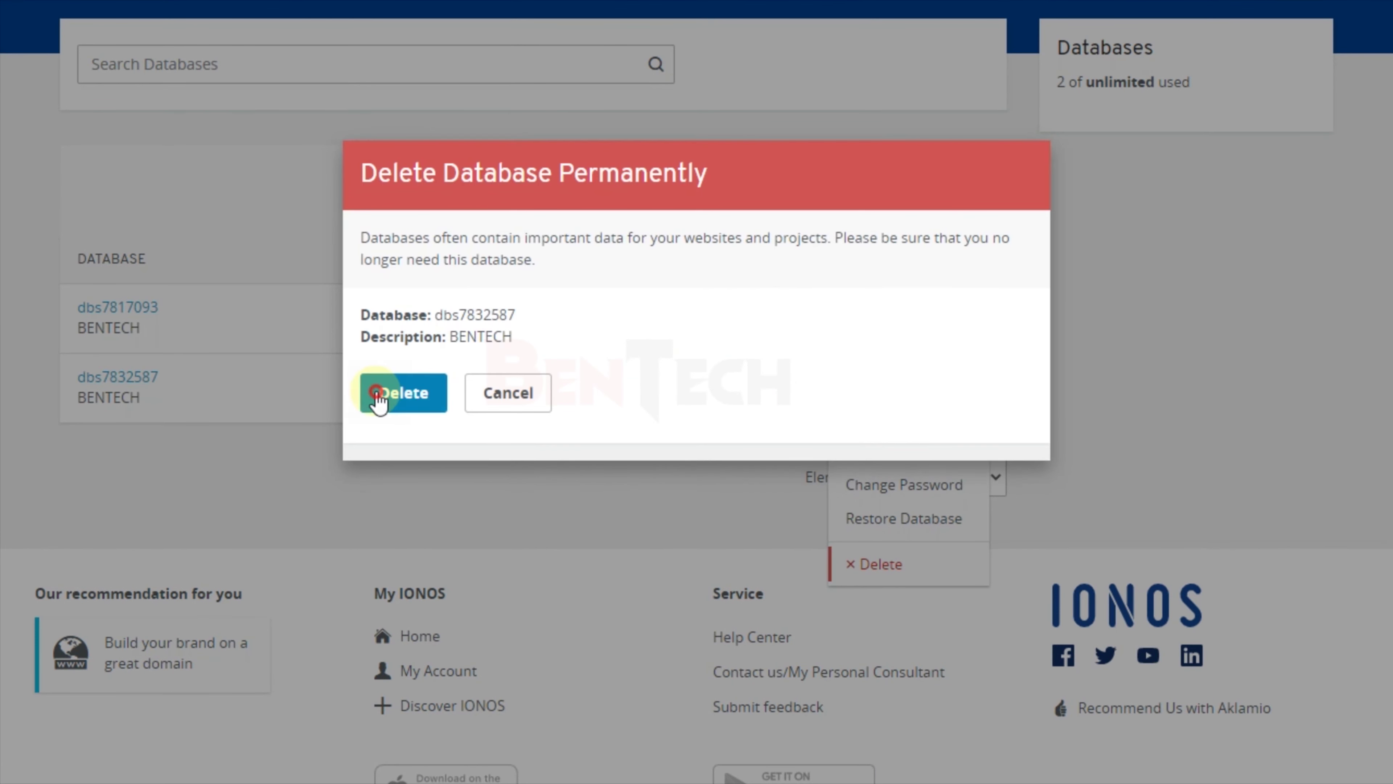
left_click(386, 396)
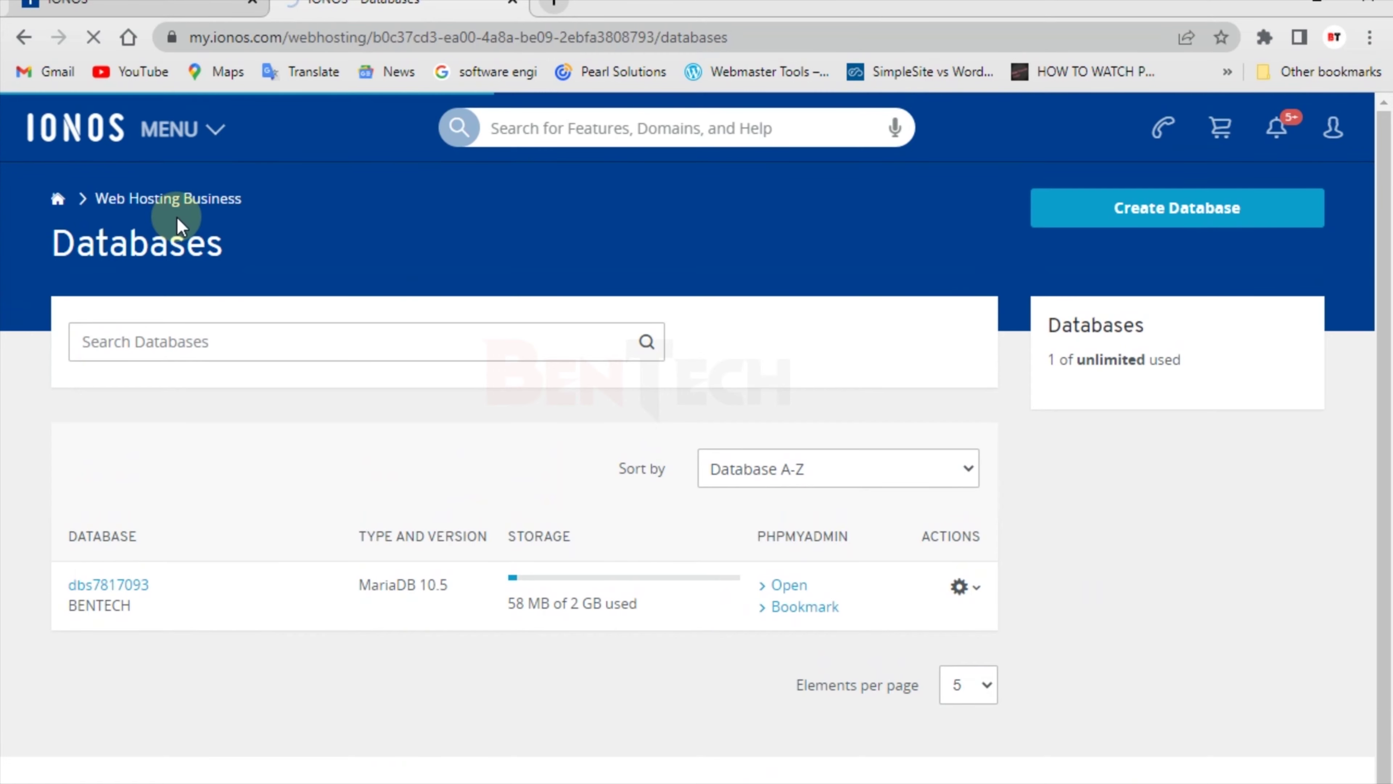
left_click(177, 218)
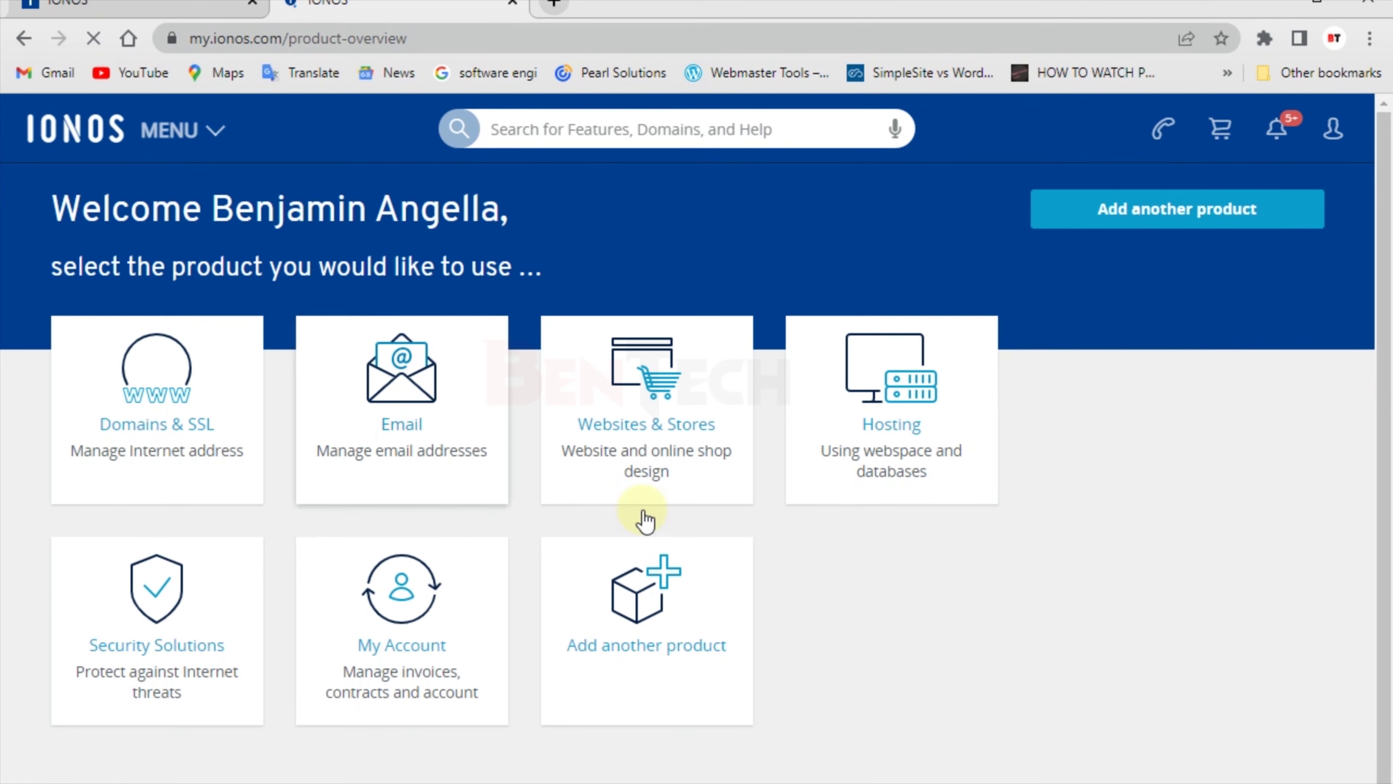
Filter the Domains & SSL portfolio to subdomains only, then start a new browser tab.
left_click(227, 498)
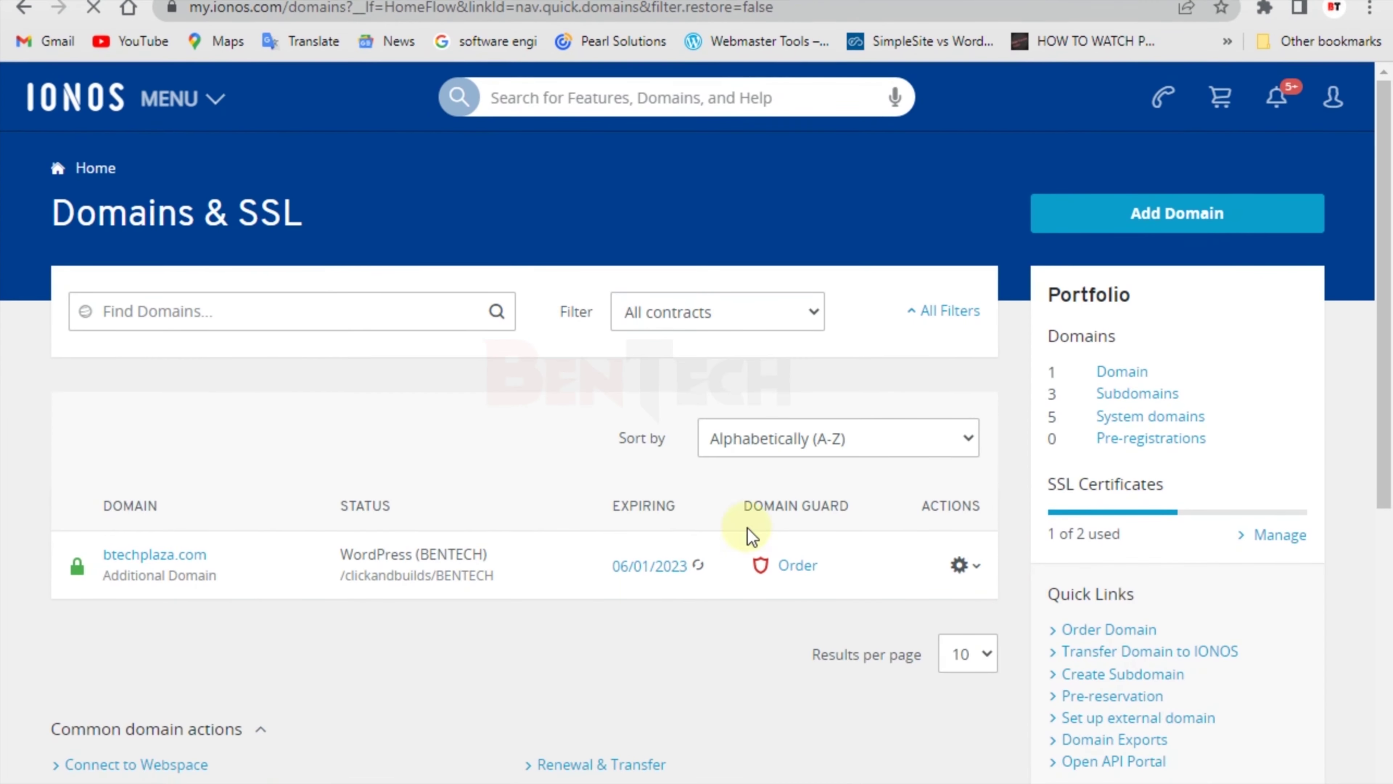
left_click(1135, 403)
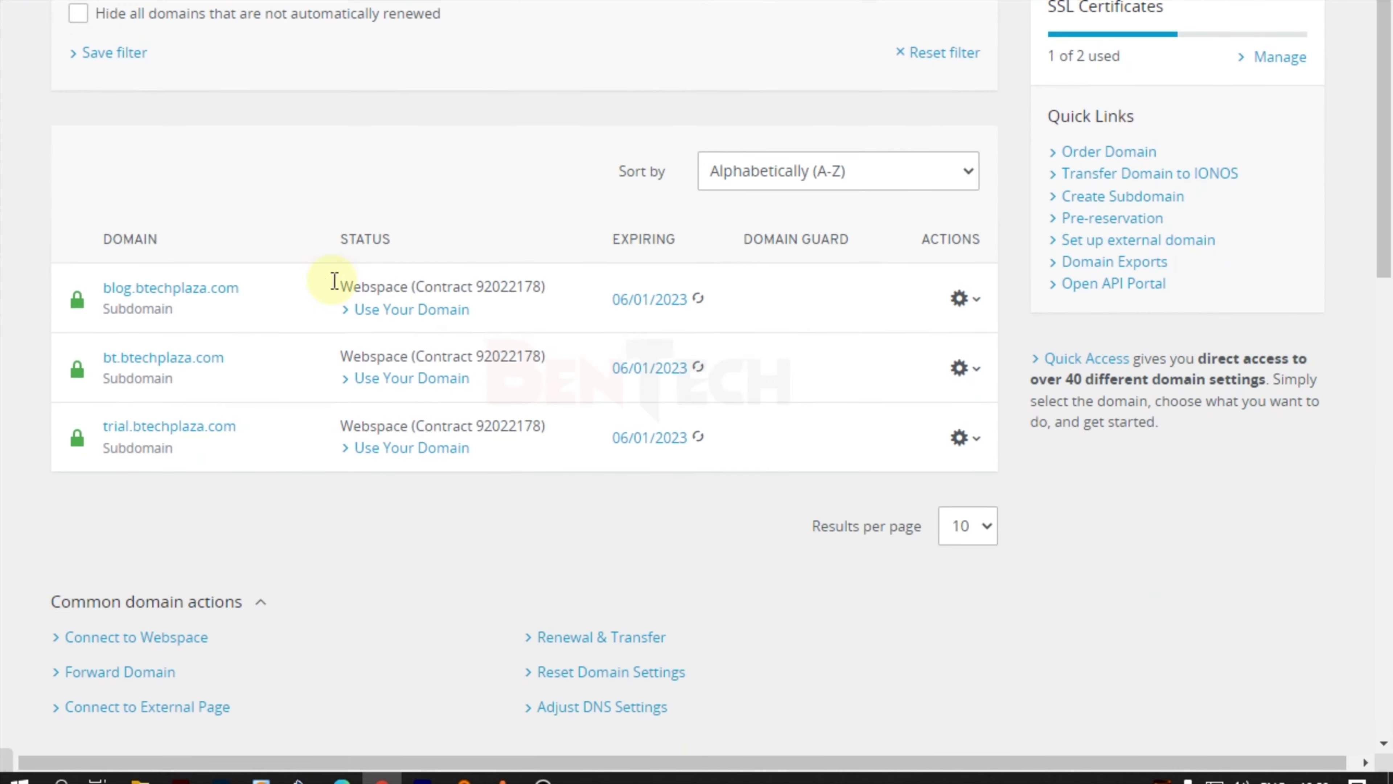
scroll(334, 281, "up", 3)
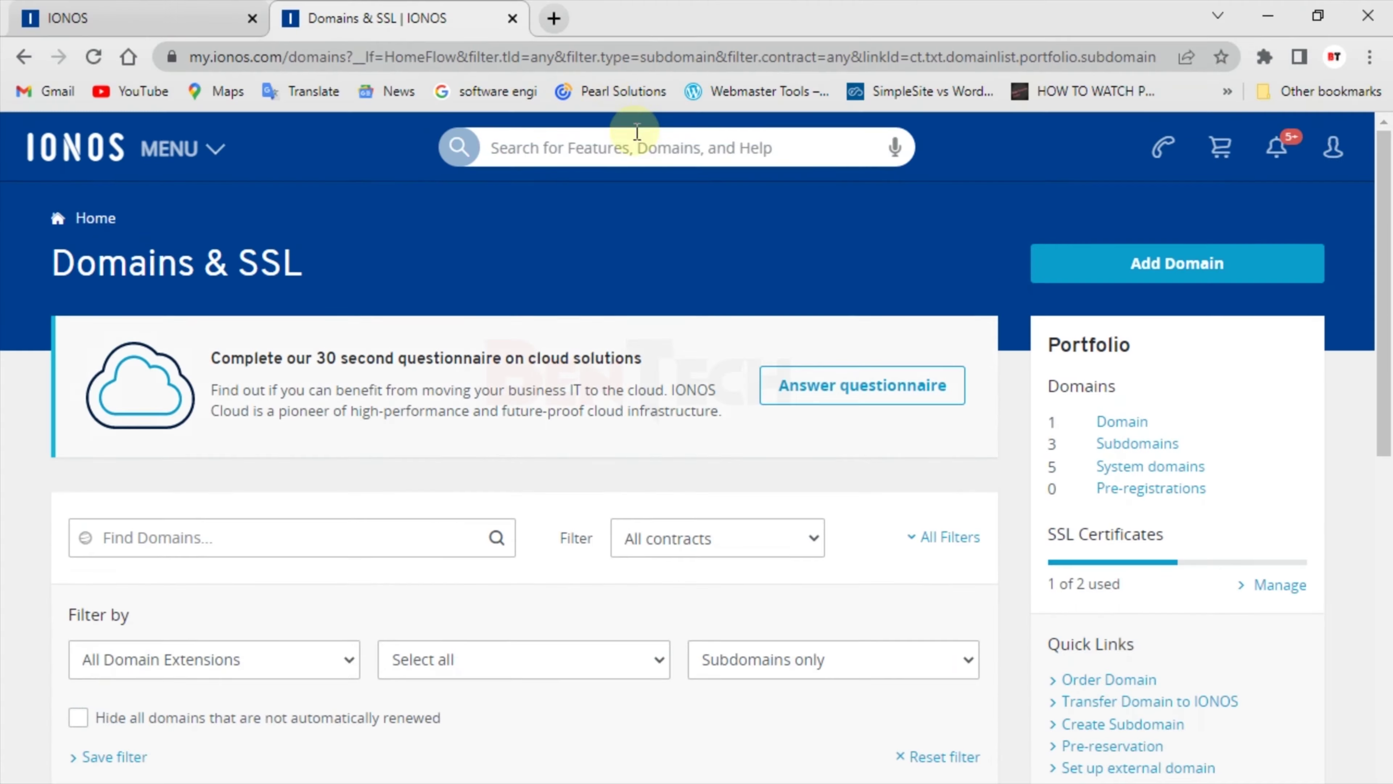
left_click(555, 22)
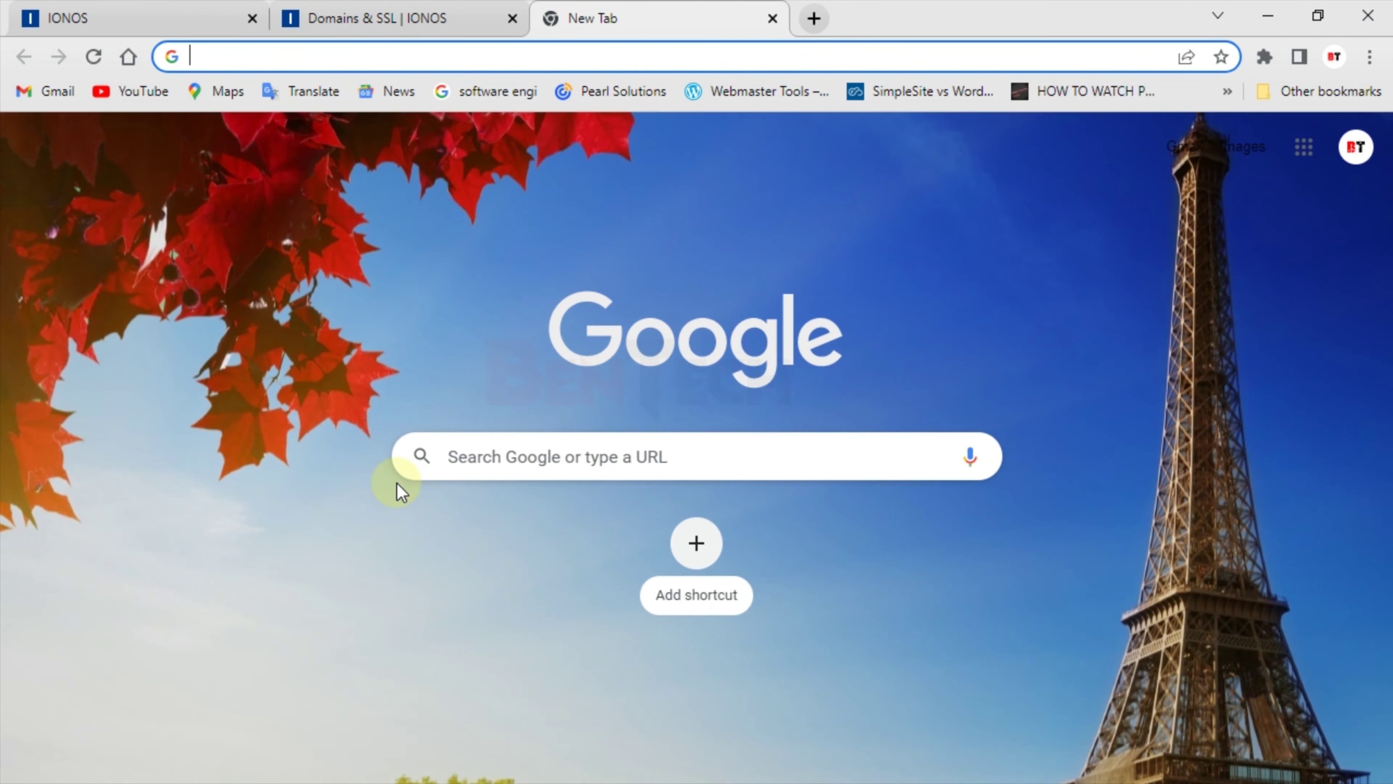
Go to my.ionos.com/APPCenter and start installing WordPress, reaching the website title field.
type("m")
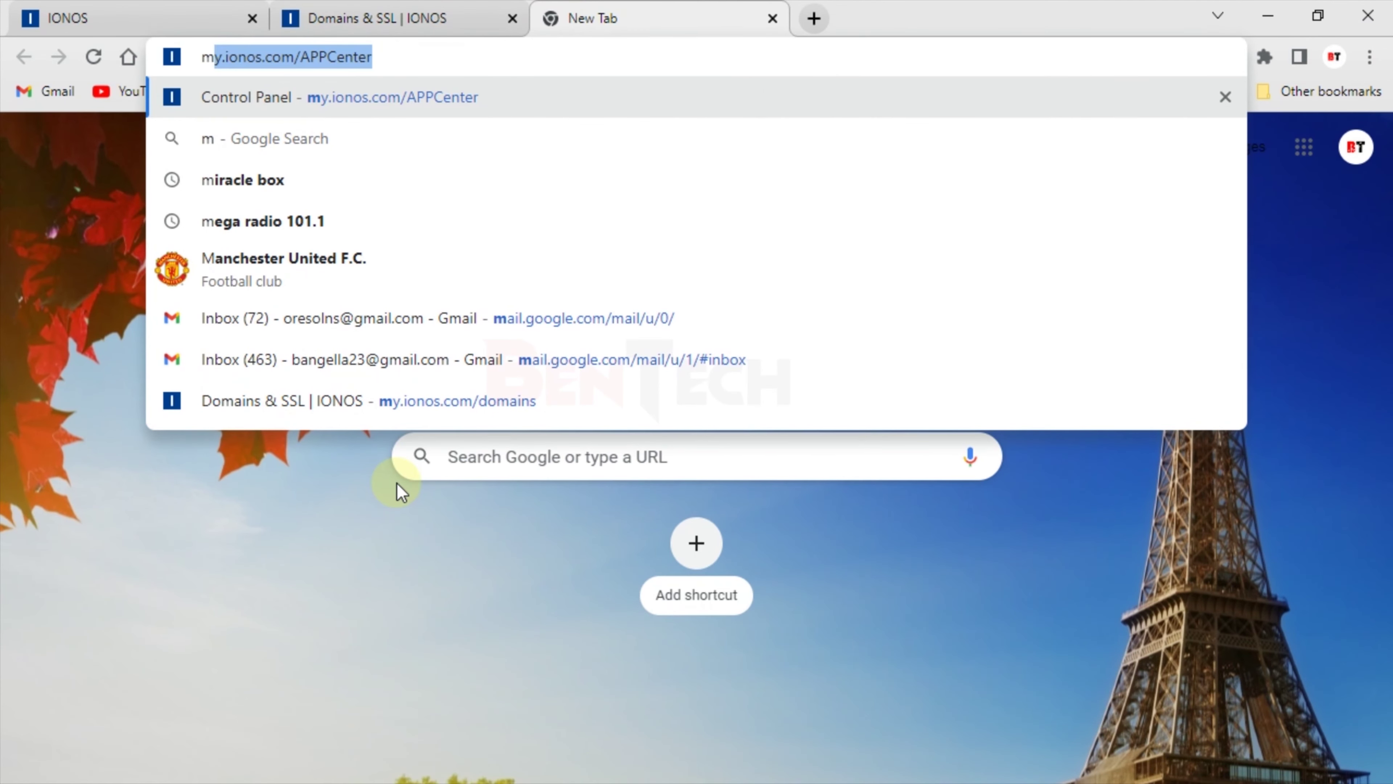
key("Return")
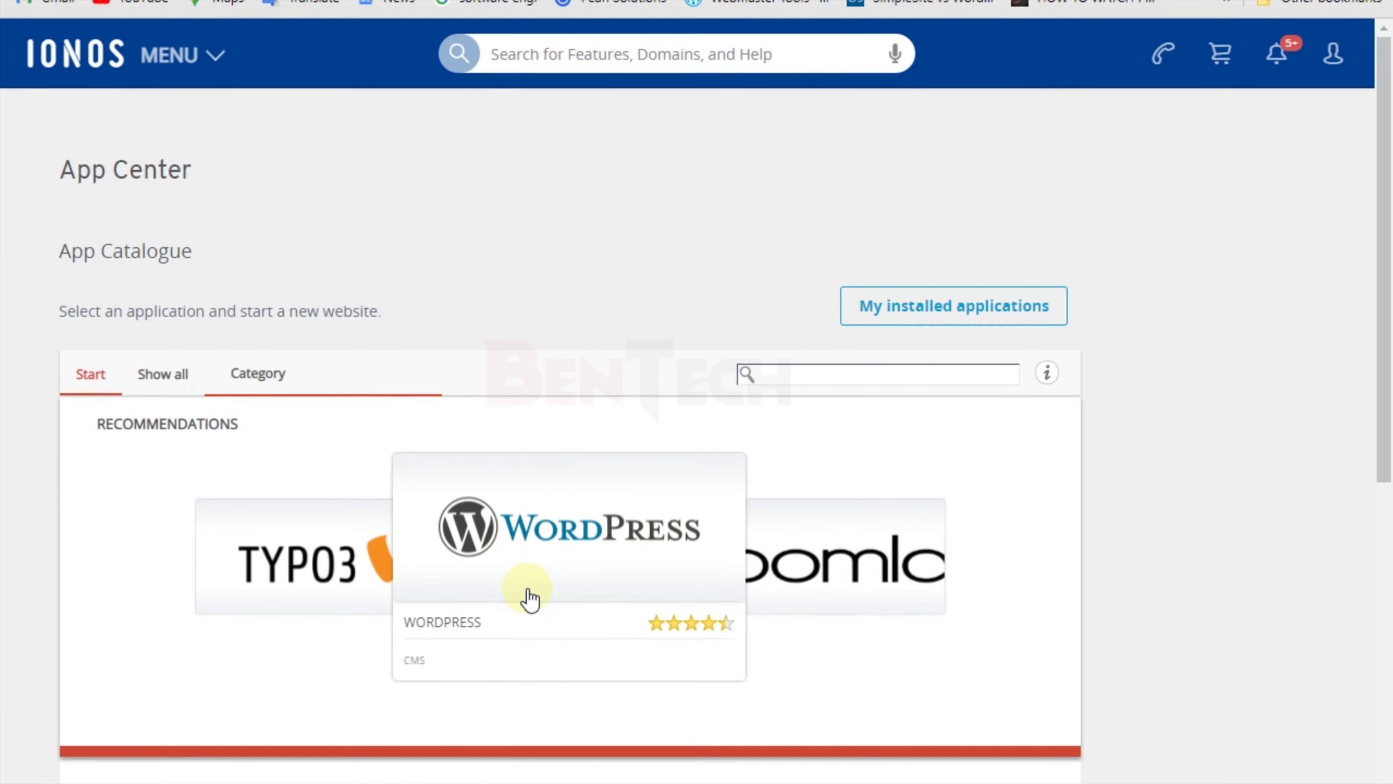
mouse_move(557, 560)
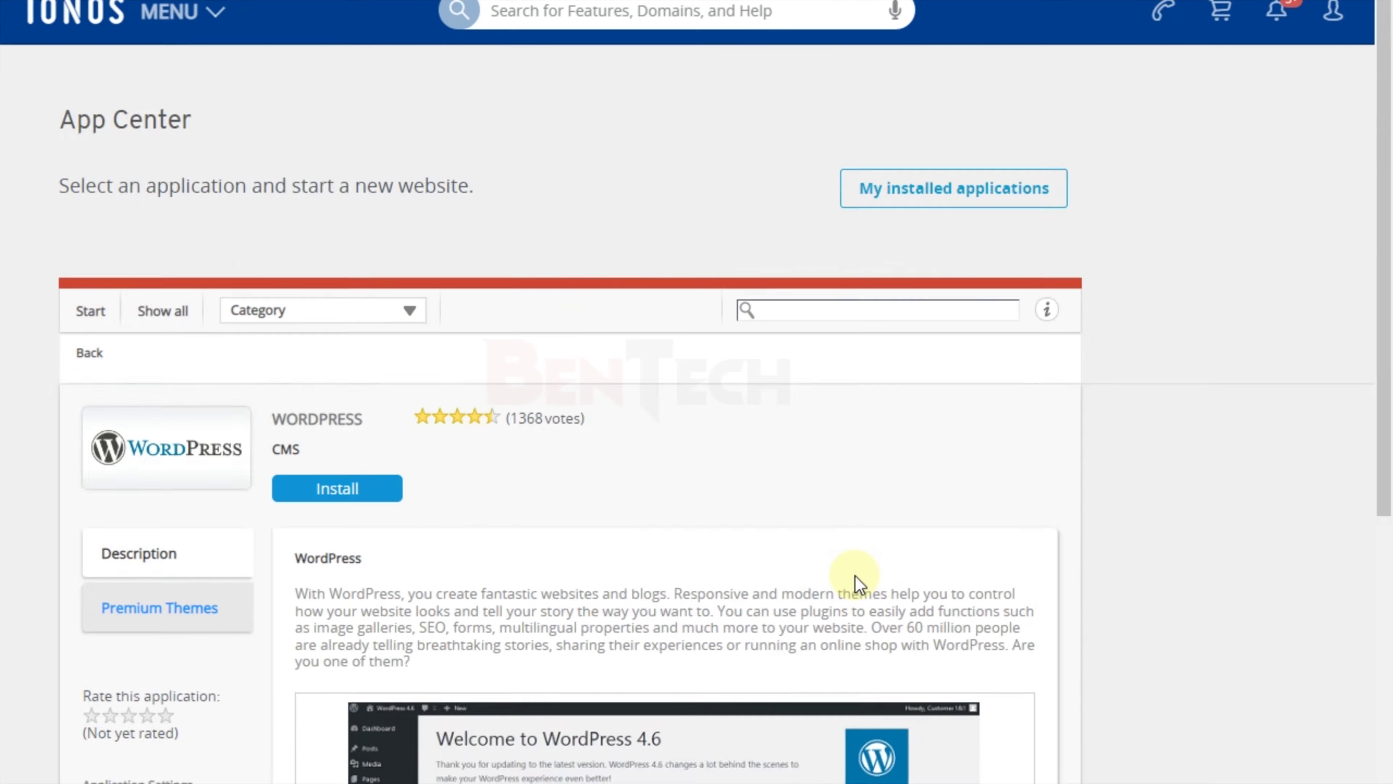
scroll(713, 570, "down", 4)
left_click(362, 264)
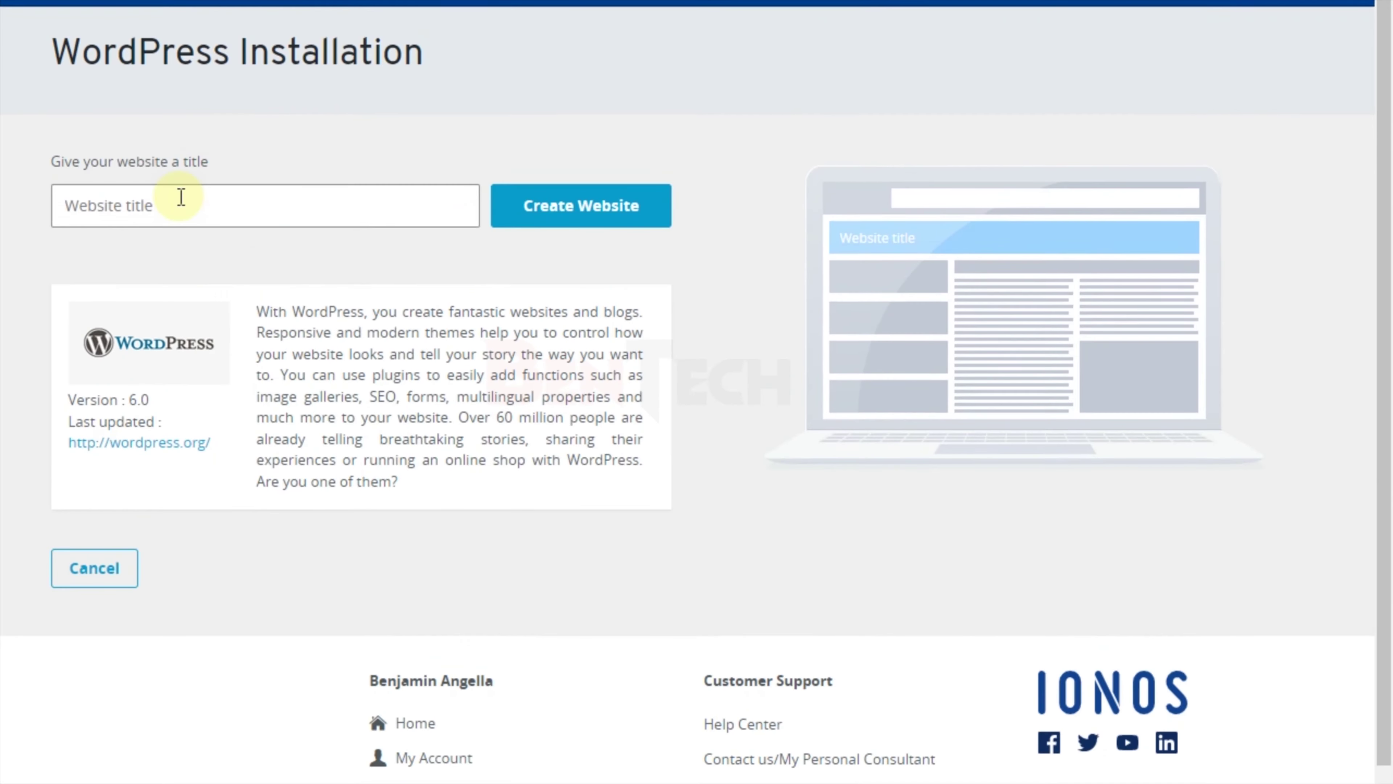
left_click(180, 196)
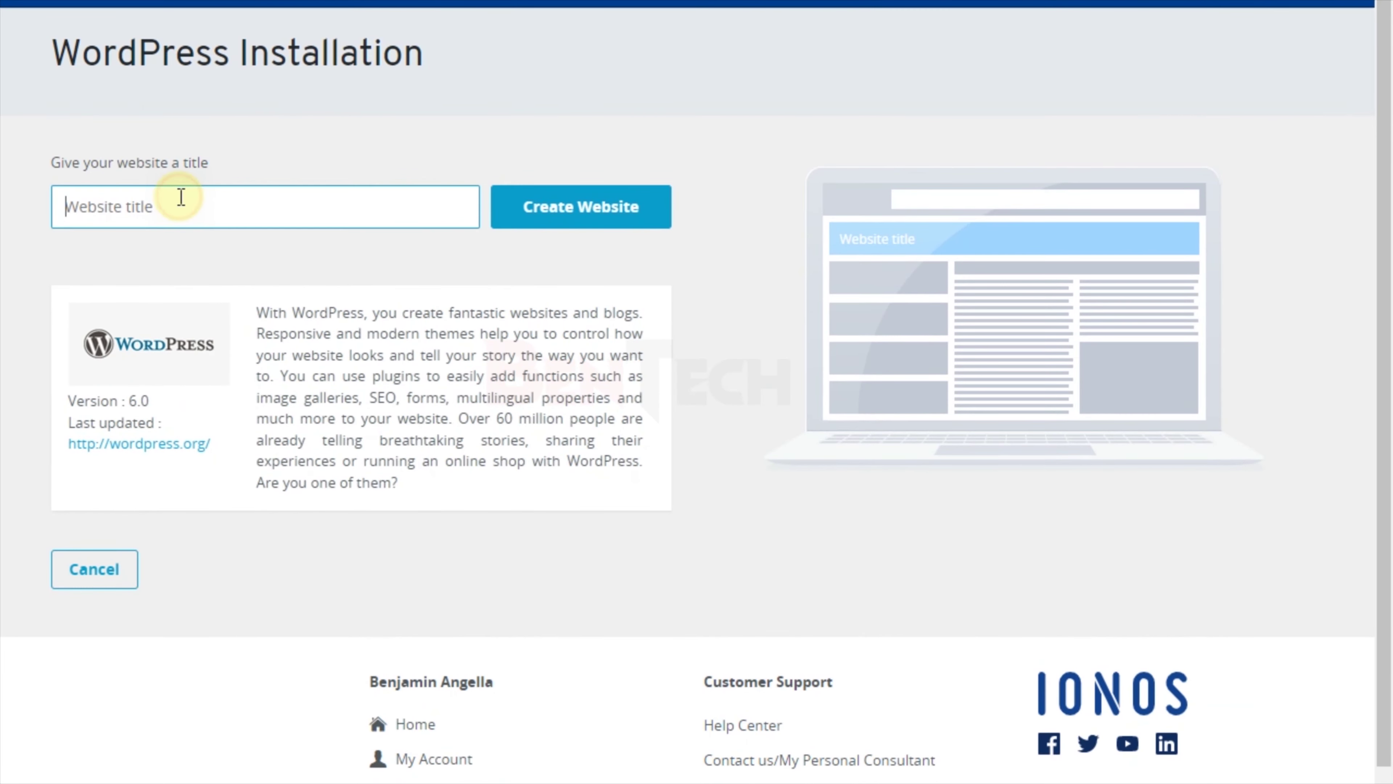
Title the new website BENTECH and create it.
type("bentech")
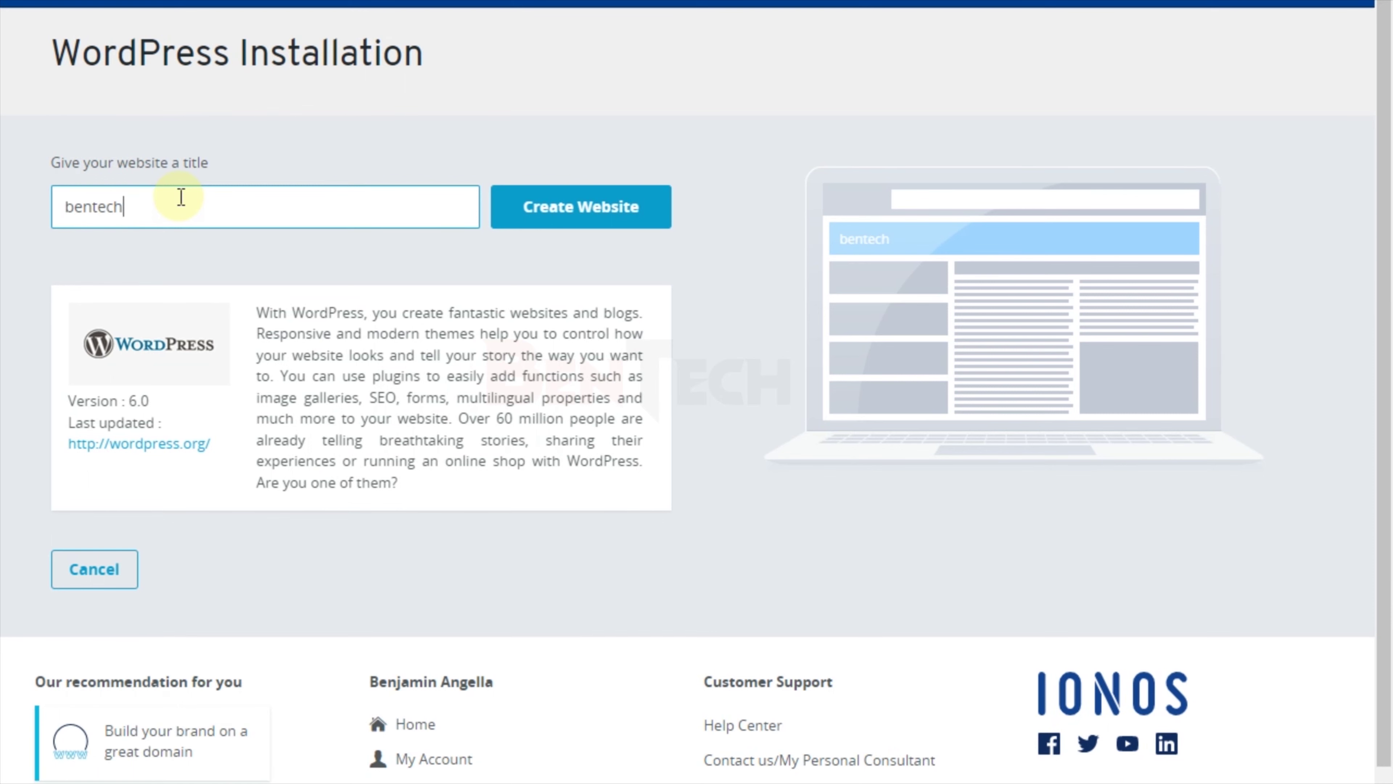
key("BackSpace")
key("BackSpace")
key("BackSpace")
key("BackSpace")
key("BackSpace")
key("BackSpace")
type("BEN")
left_click(543, 210)
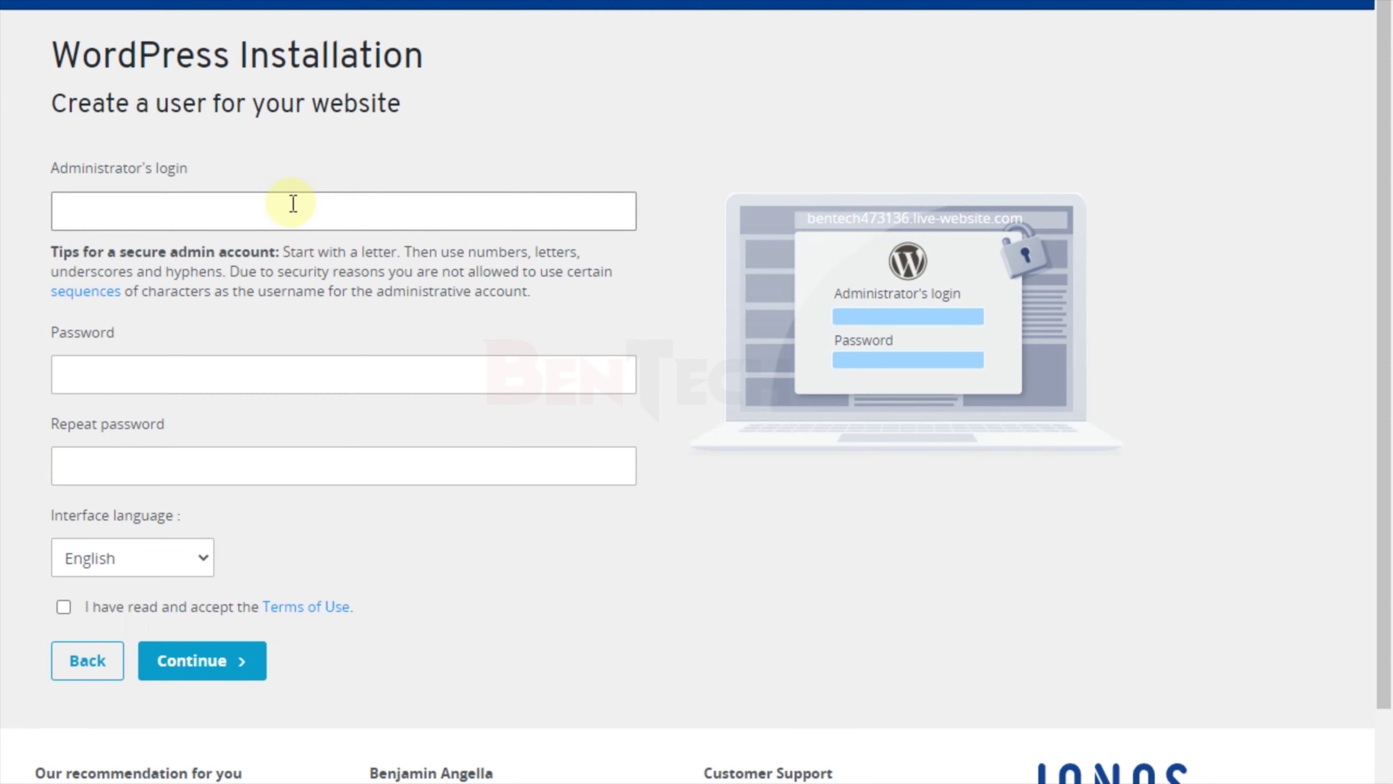
Enter the administrator login and password twice, accept the Terms of Use, and continue.
left_click(293, 204)
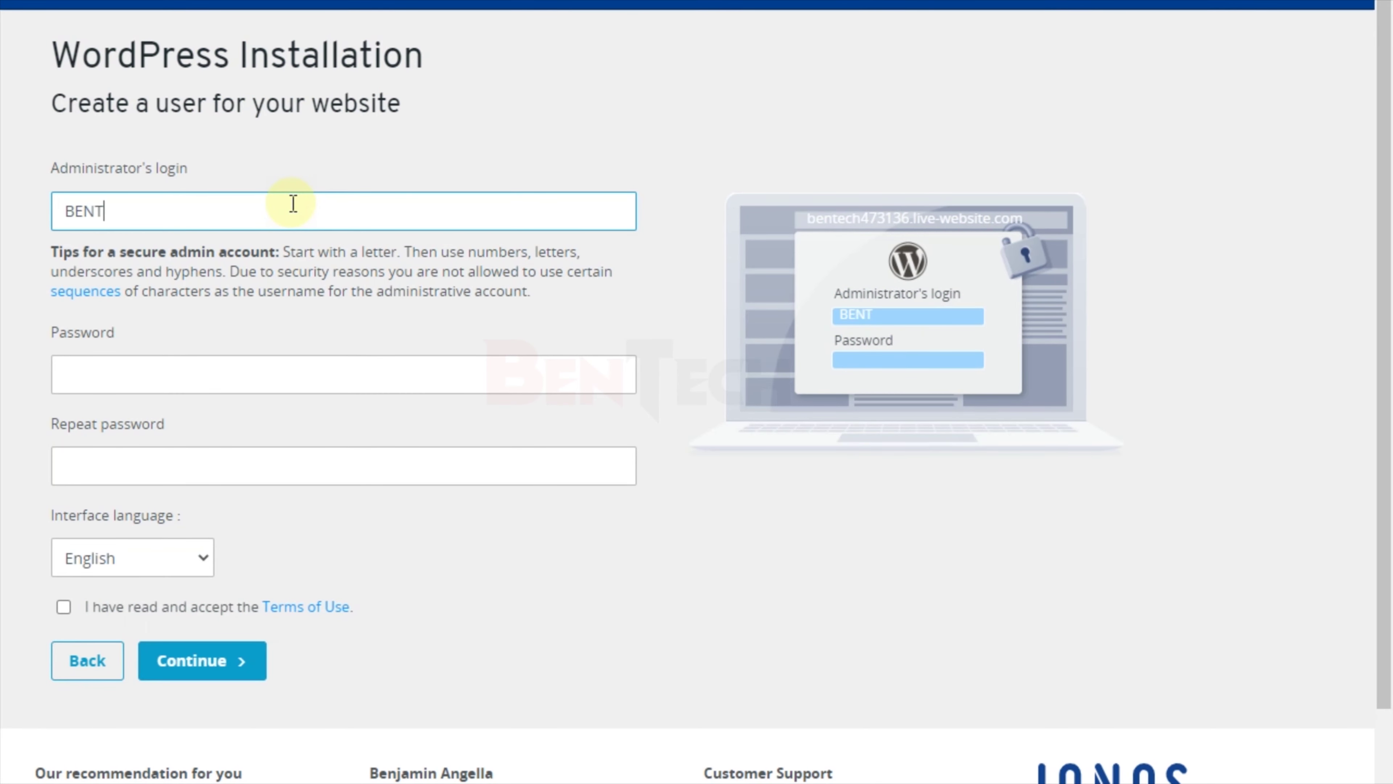
key("Tab")
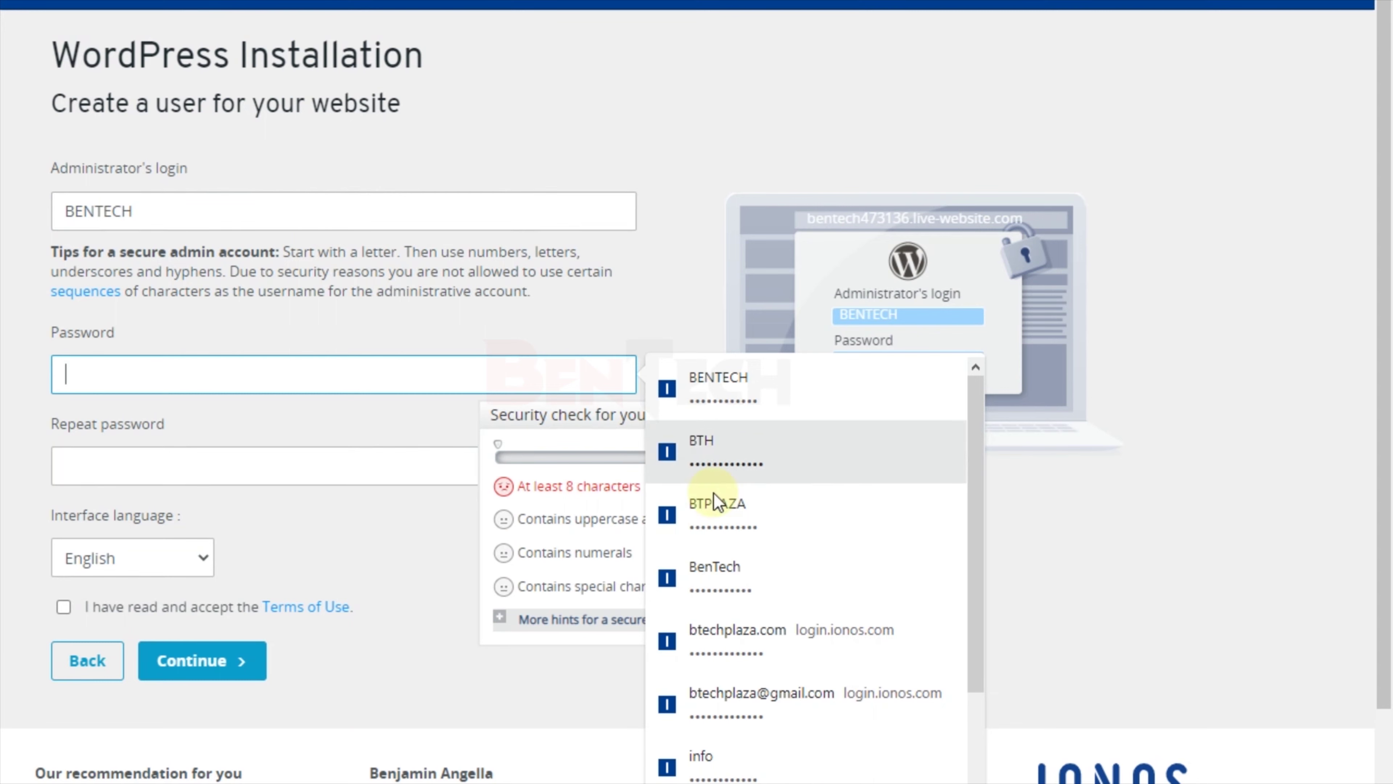
left_click(669, 445)
left_click(116, 466)
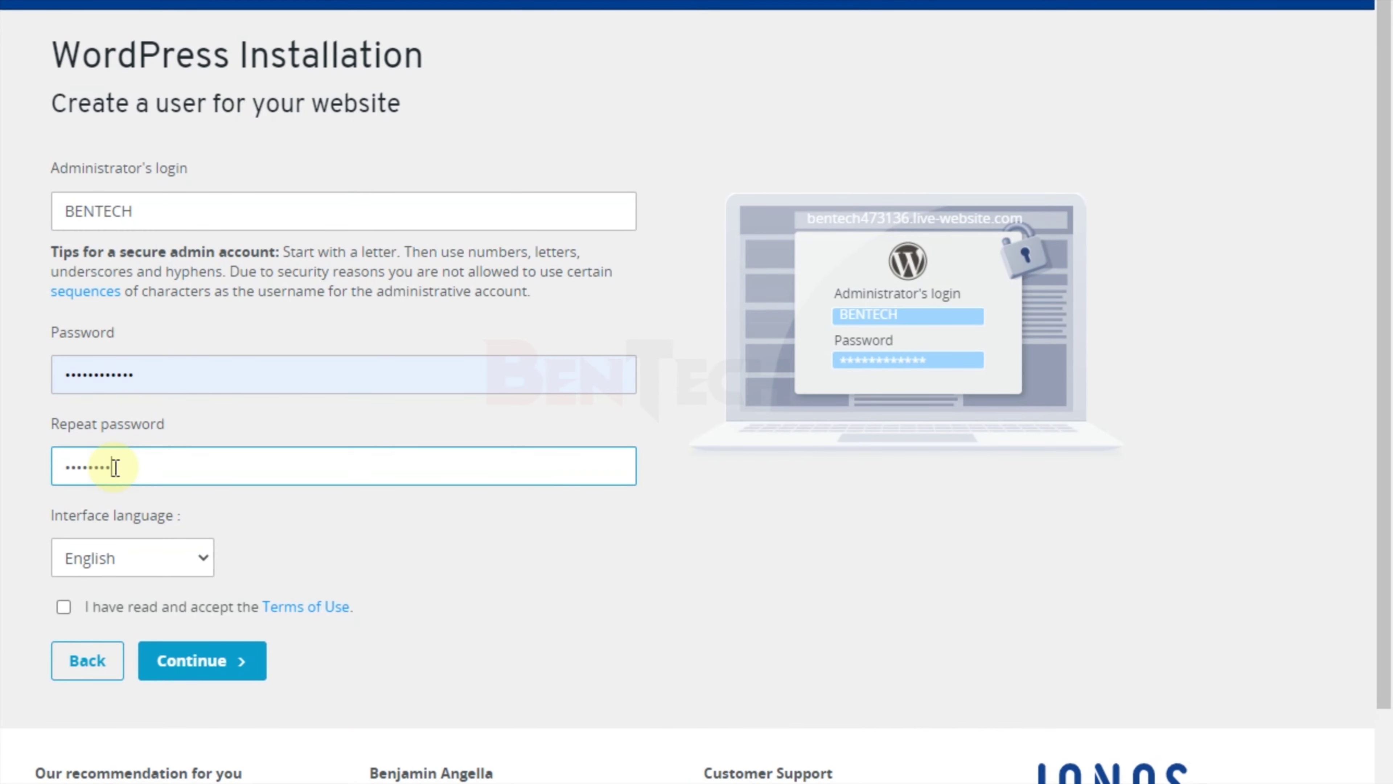
key("BackSpace")
key("BackSpace")
key("BackSpace")
key("BackSpace")
key("BackSpace")
key("BackSpace")
key("BackSpace")
key("BackSpace")
key("BackSpace")
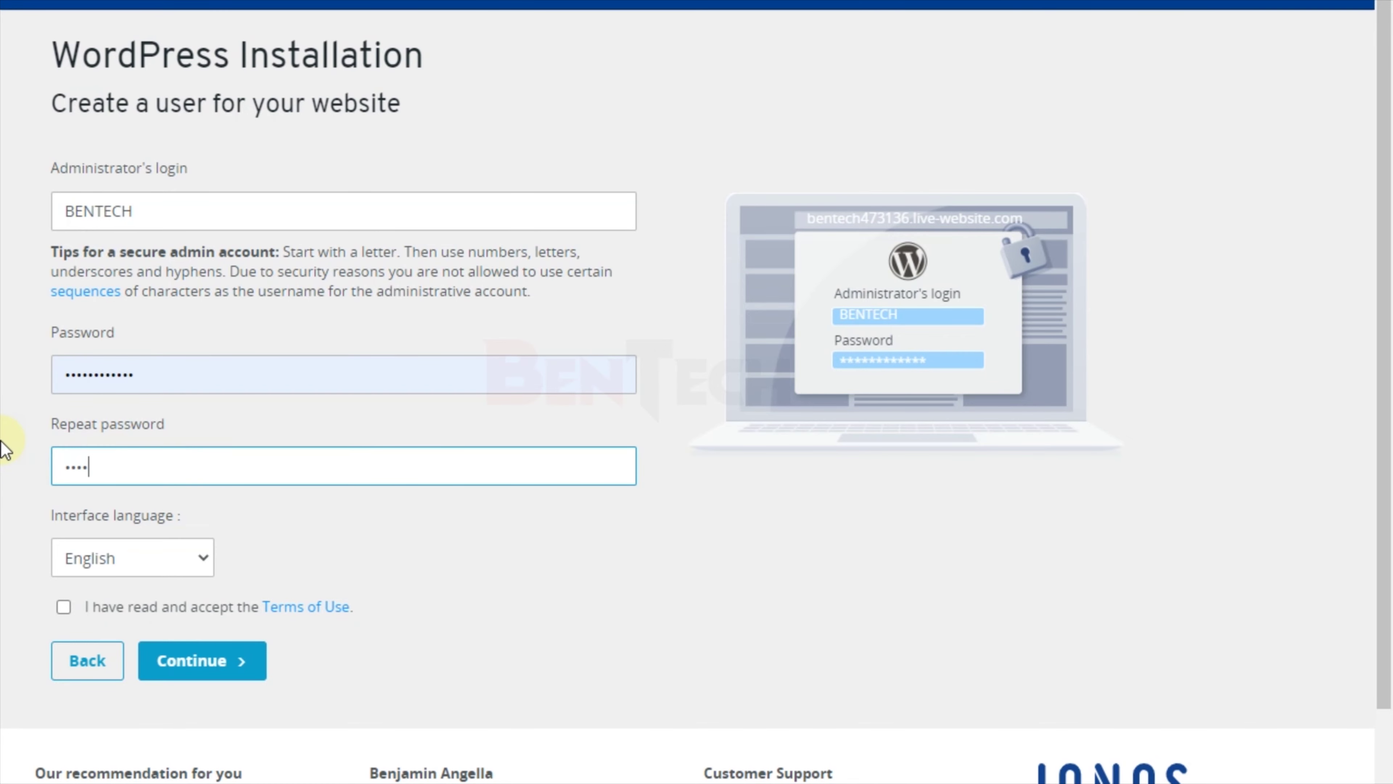
scroll(658, 439, "down", 2)
left_click(63, 606)
left_click(180, 665)
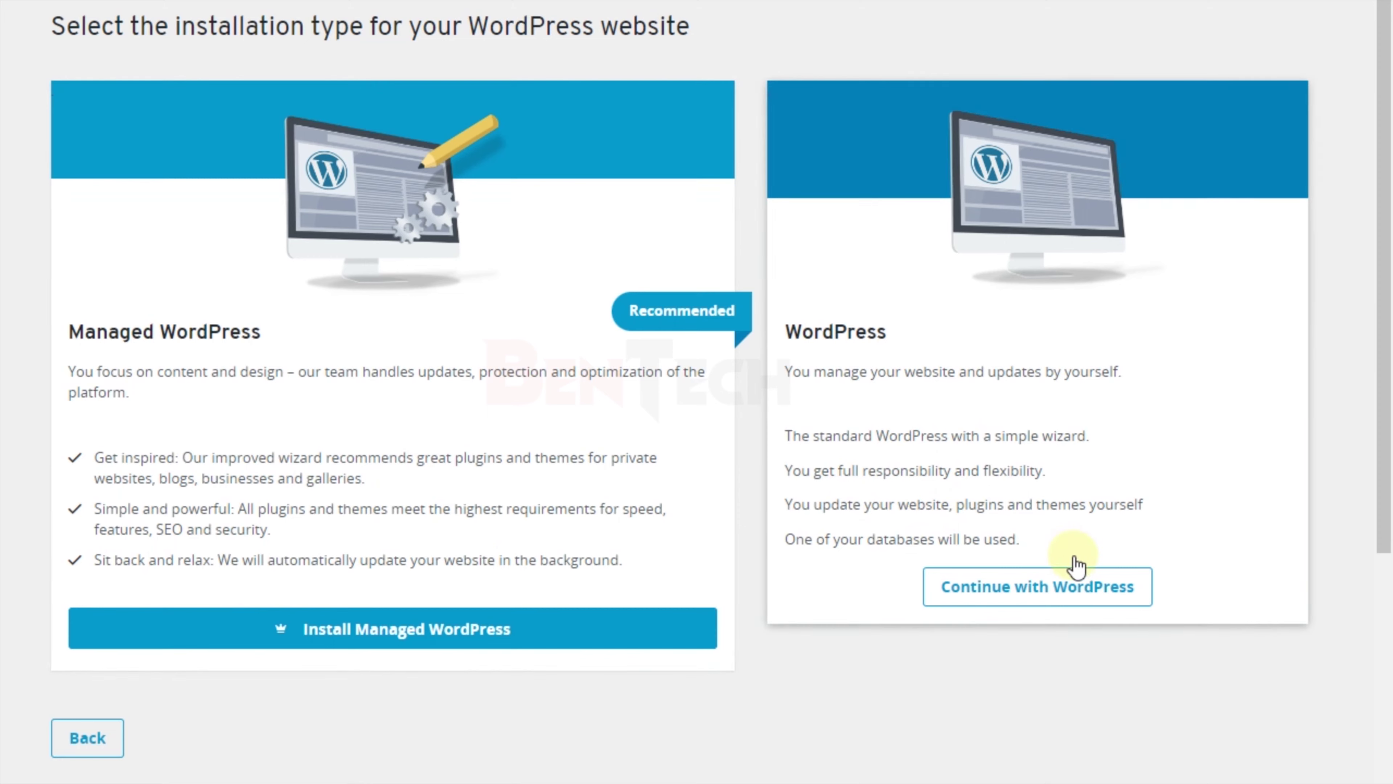
Choose standard WordPress and assign bt.btechplaza.com as its domain to install it.
left_click(1067, 591)
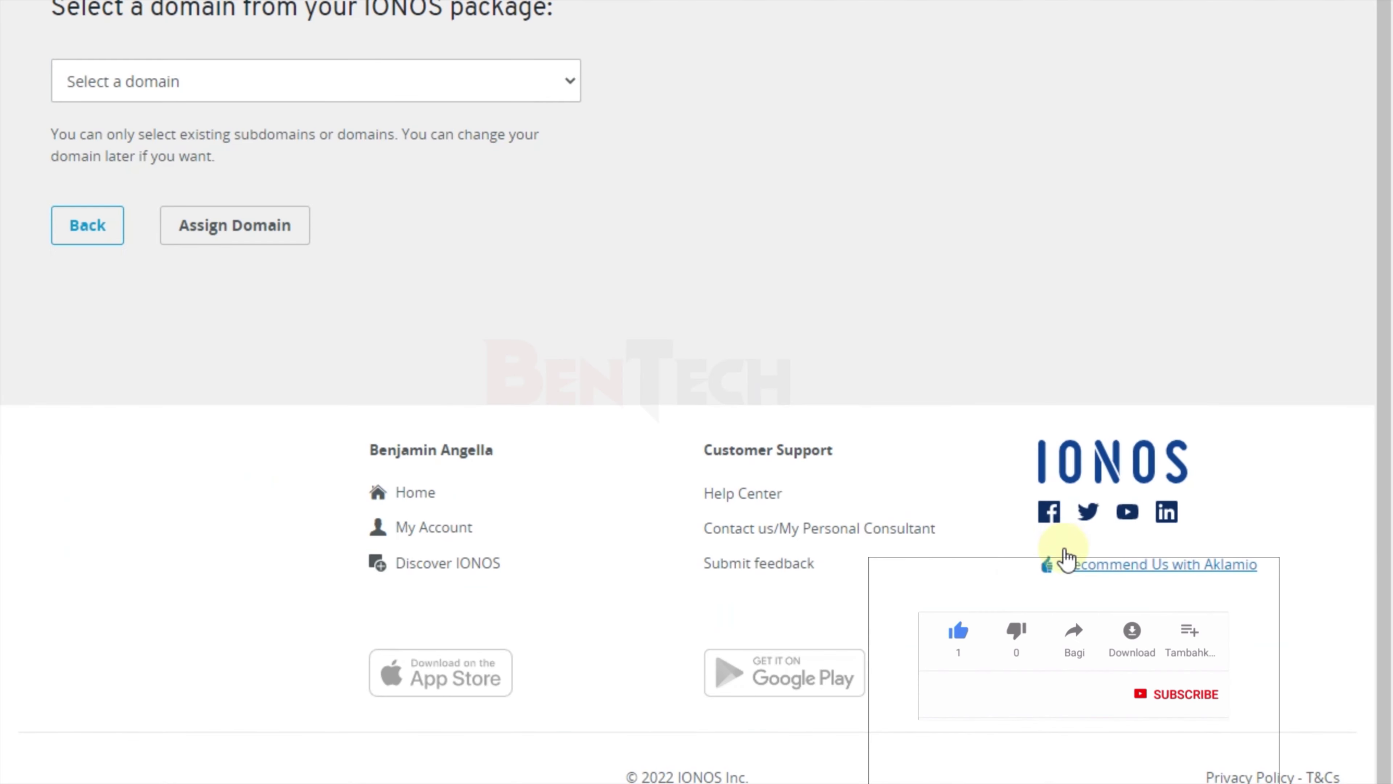
scroll(521, 274, "up", 2)
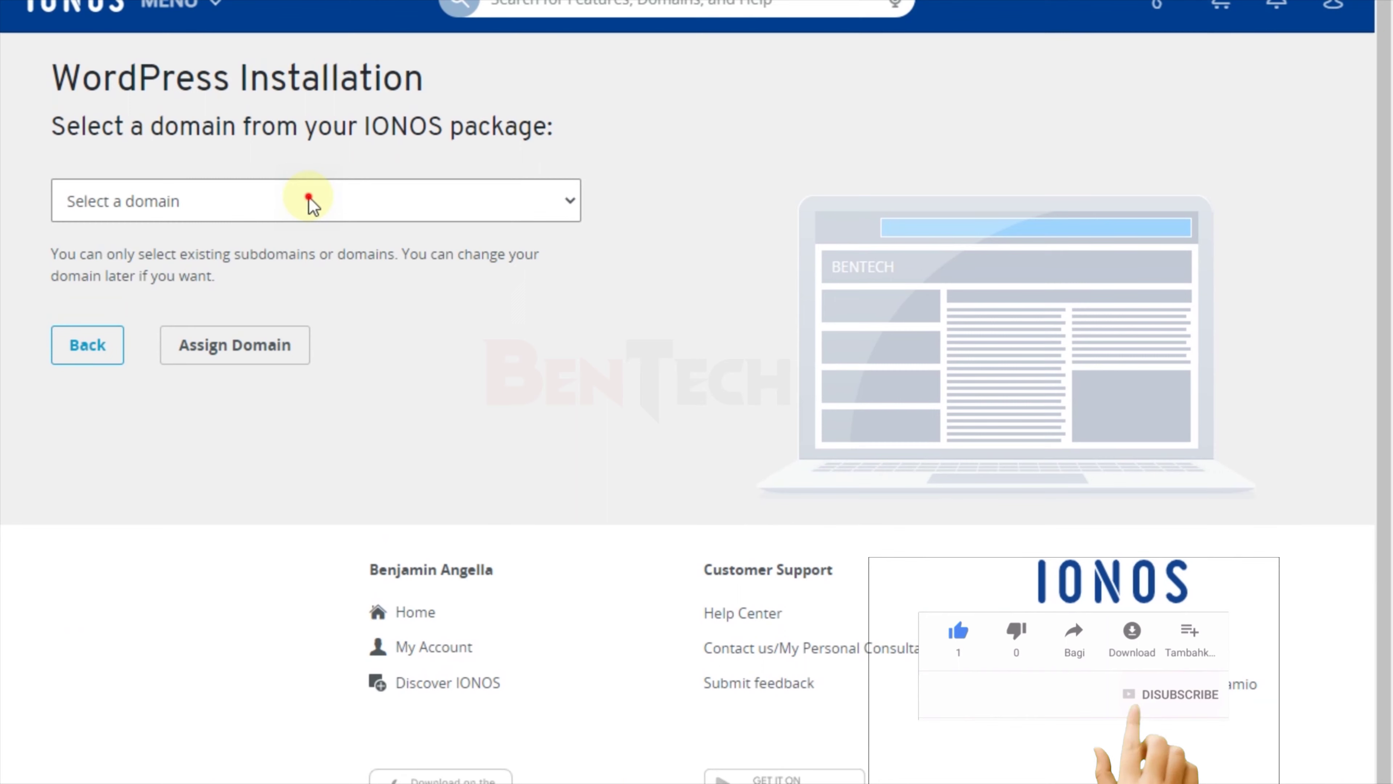
left_click(286, 208)
left_click(143, 301)
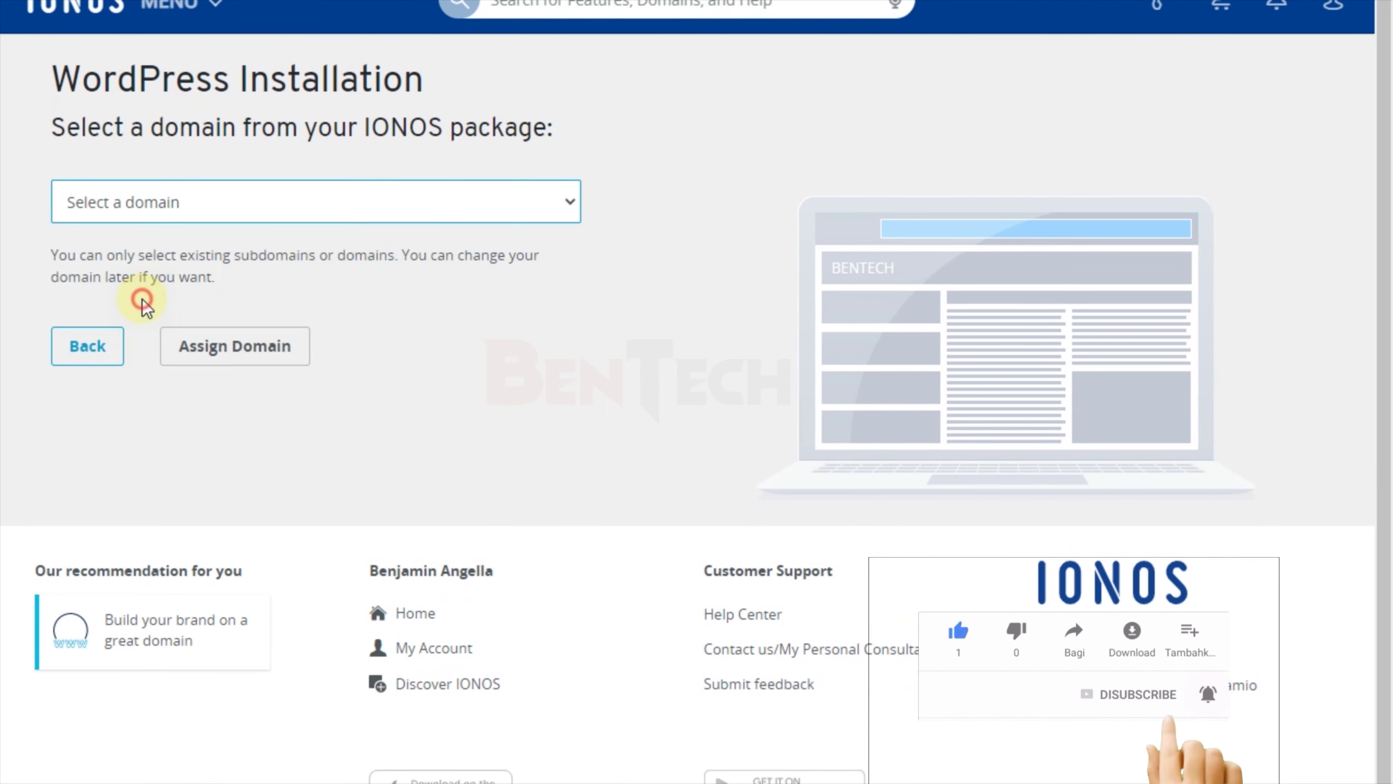
left_click(263, 350)
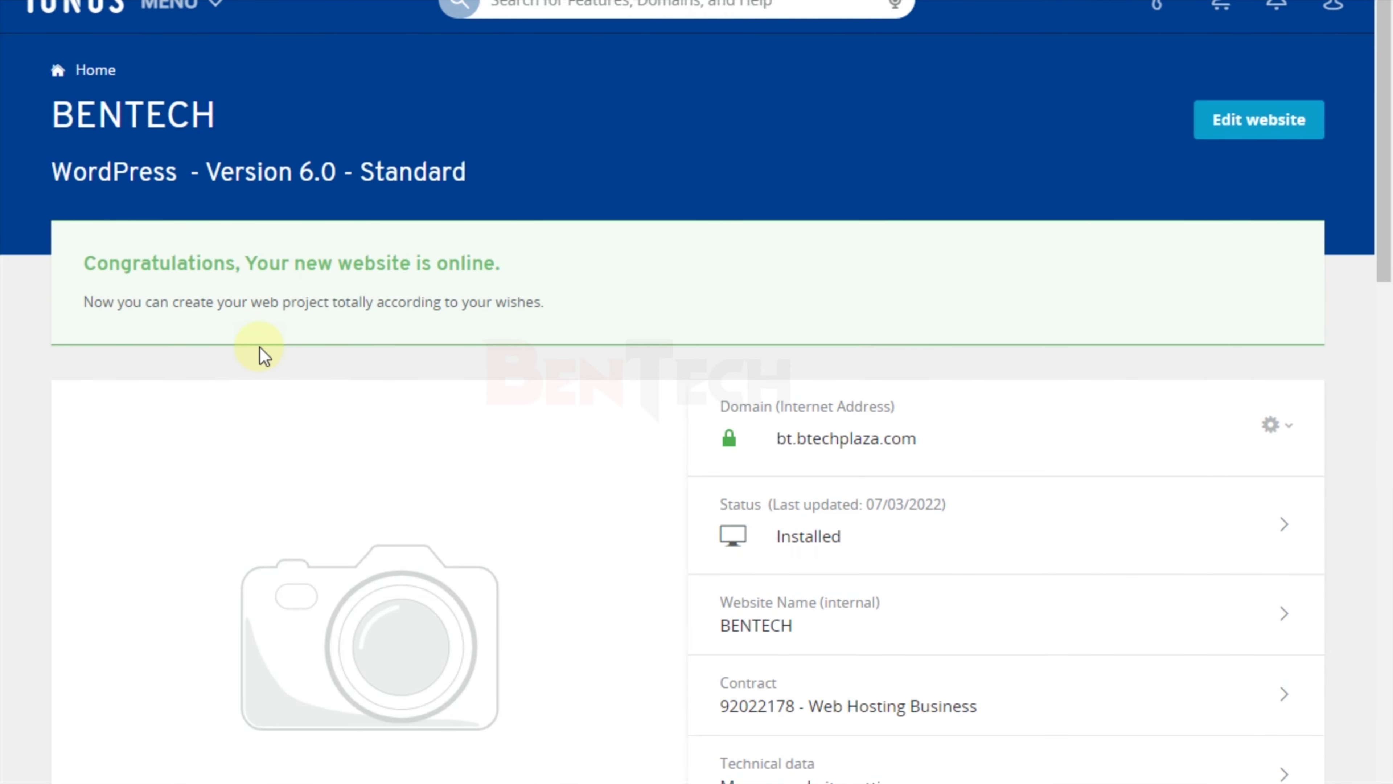
Log in to the BENTECH WordPress site, declining the setup assistant and Jetpack.
scroll(824, 461, "down", 4)
scroll(1095, 368, "up", 4)
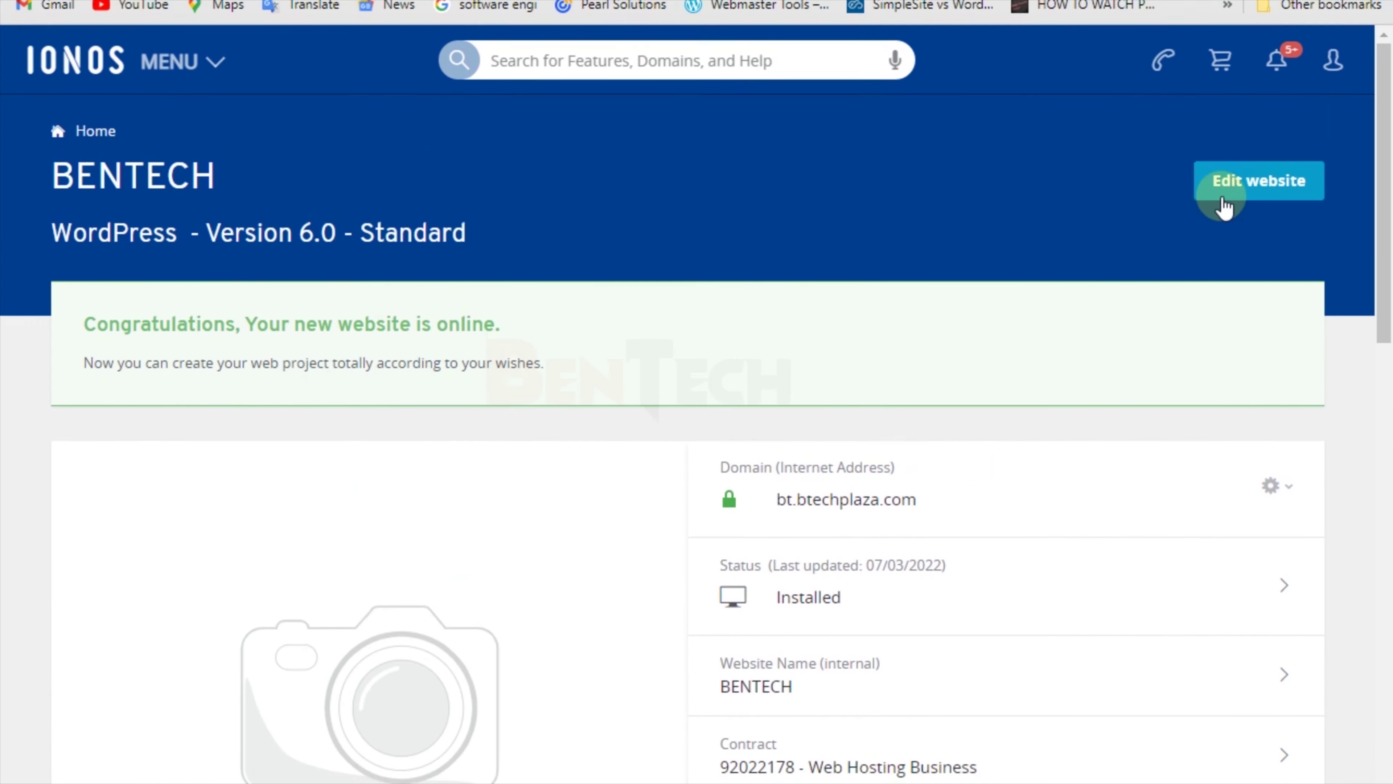
left_click(1243, 204)
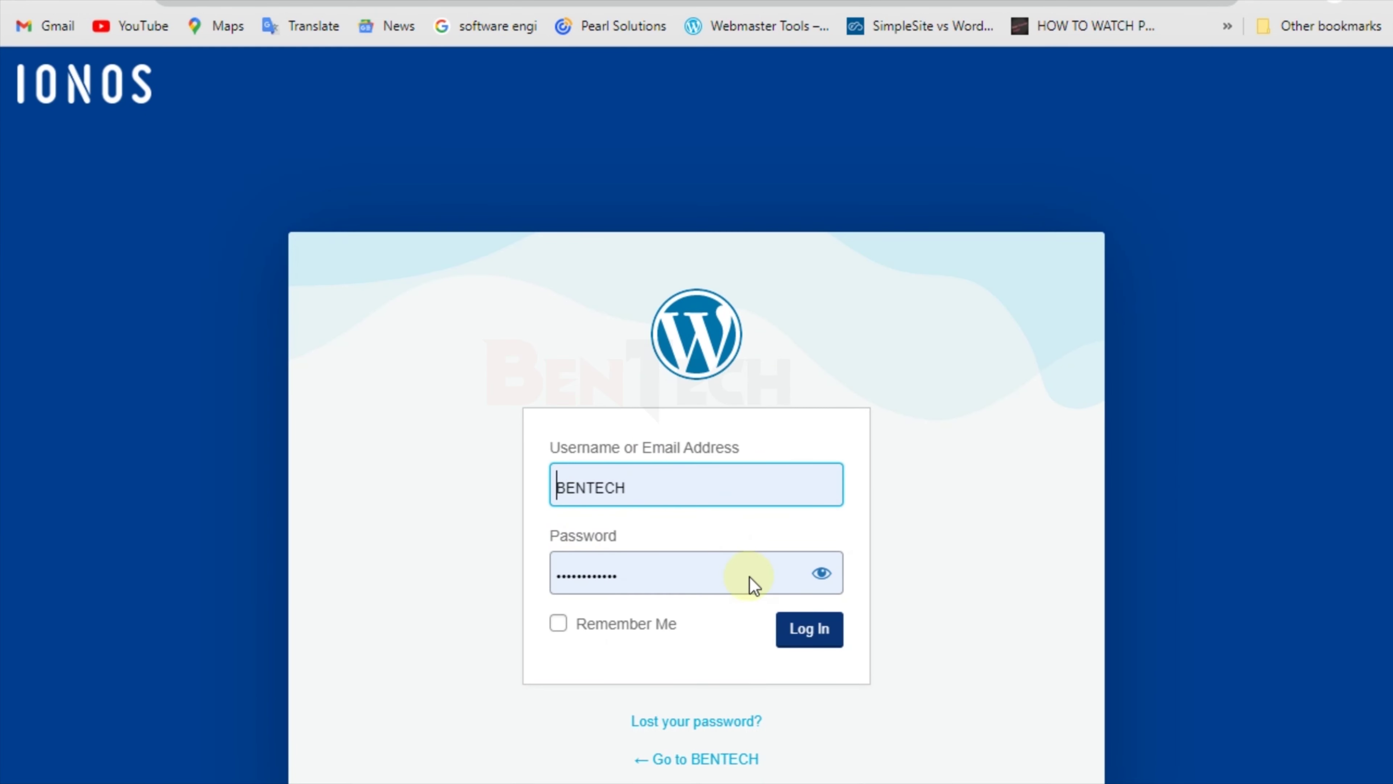
left_click(805, 633)
left_click(805, 593)
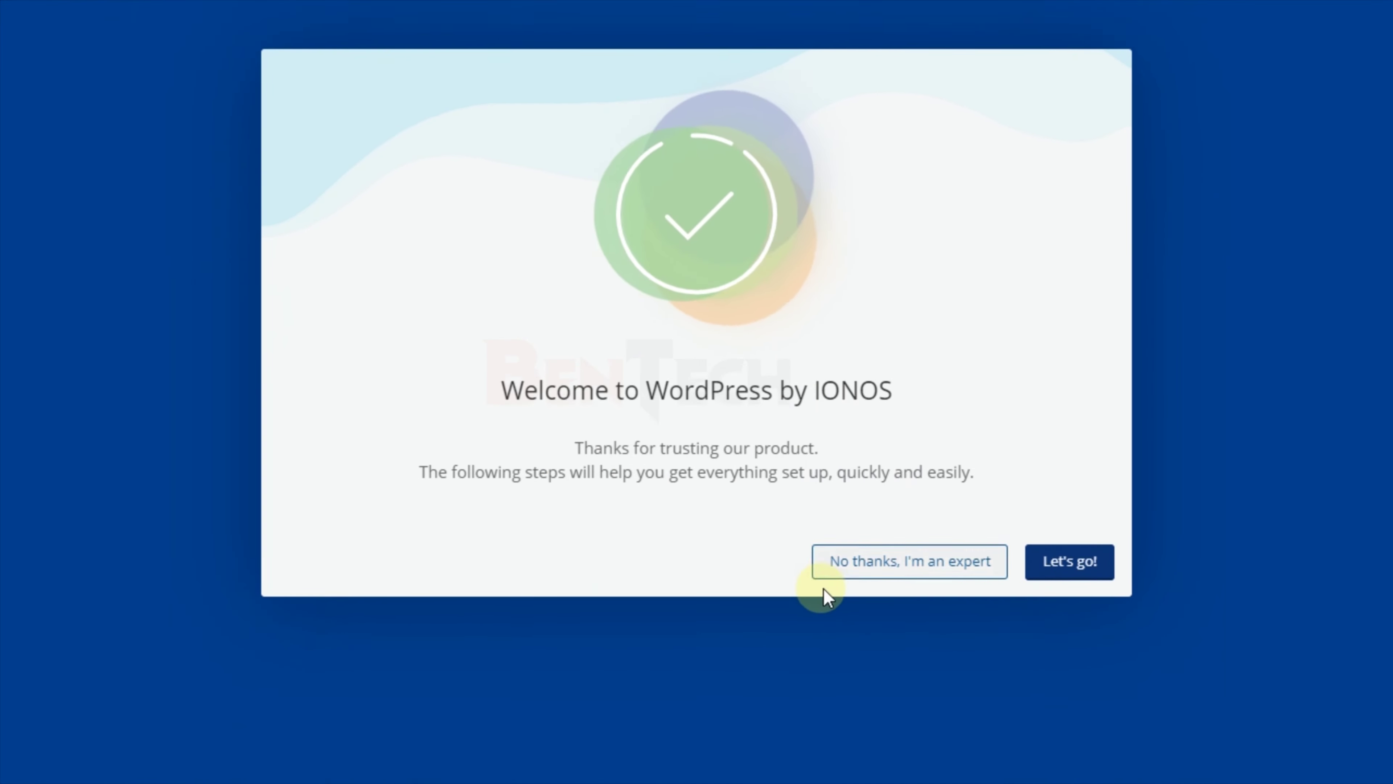
left_click(879, 560)
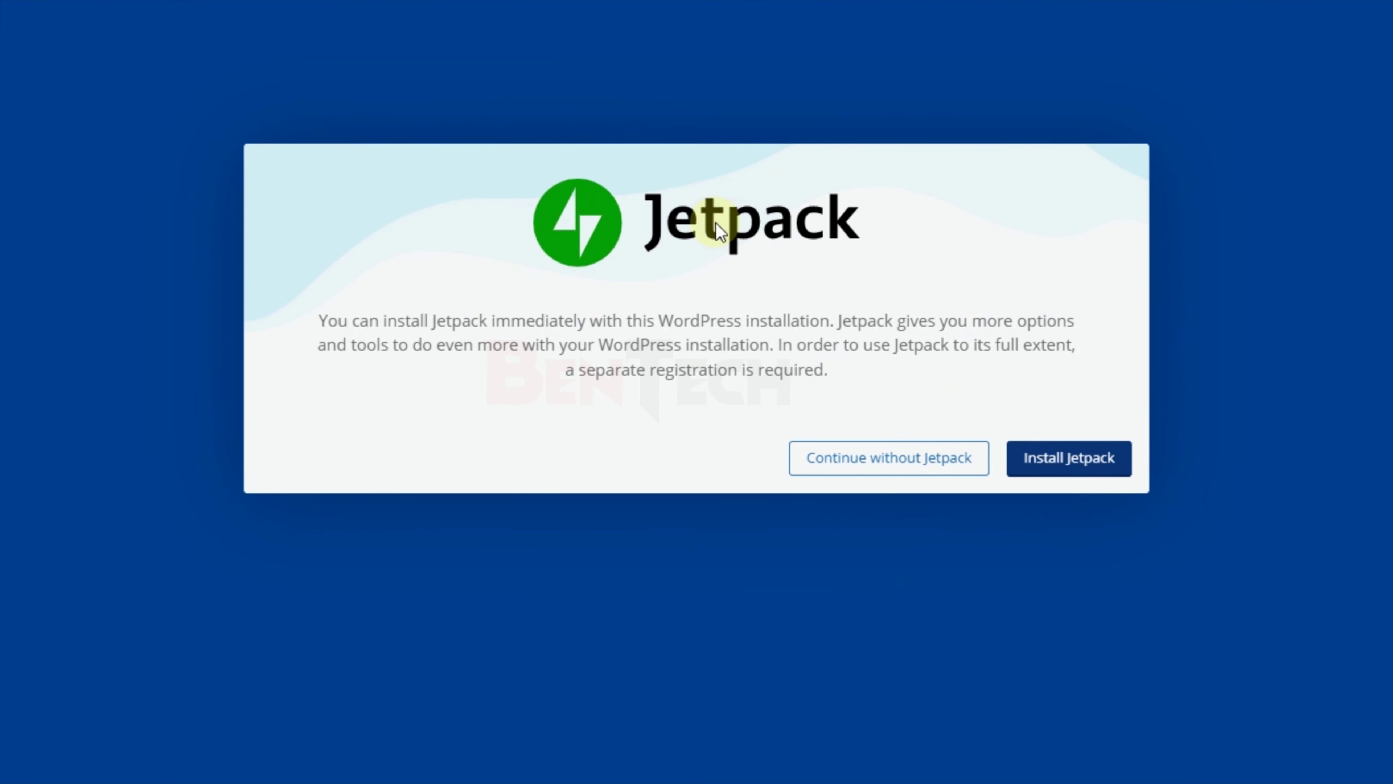
left_click(884, 455)
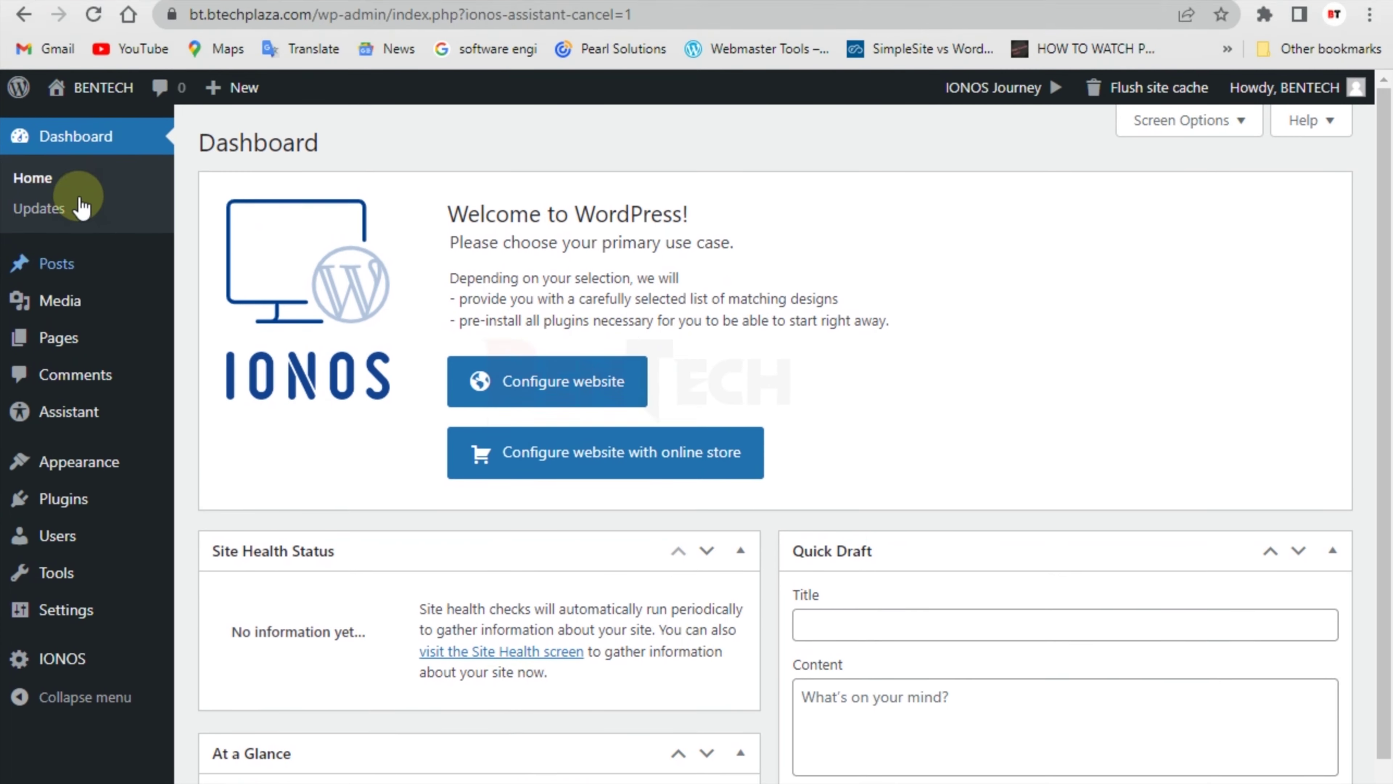
Show Installed Plugins and select all three IONOS plugins: Assistant, Journey and Performance.
scroll(658, 411, "down", 6)
scroll(661, 499, "up", 6)
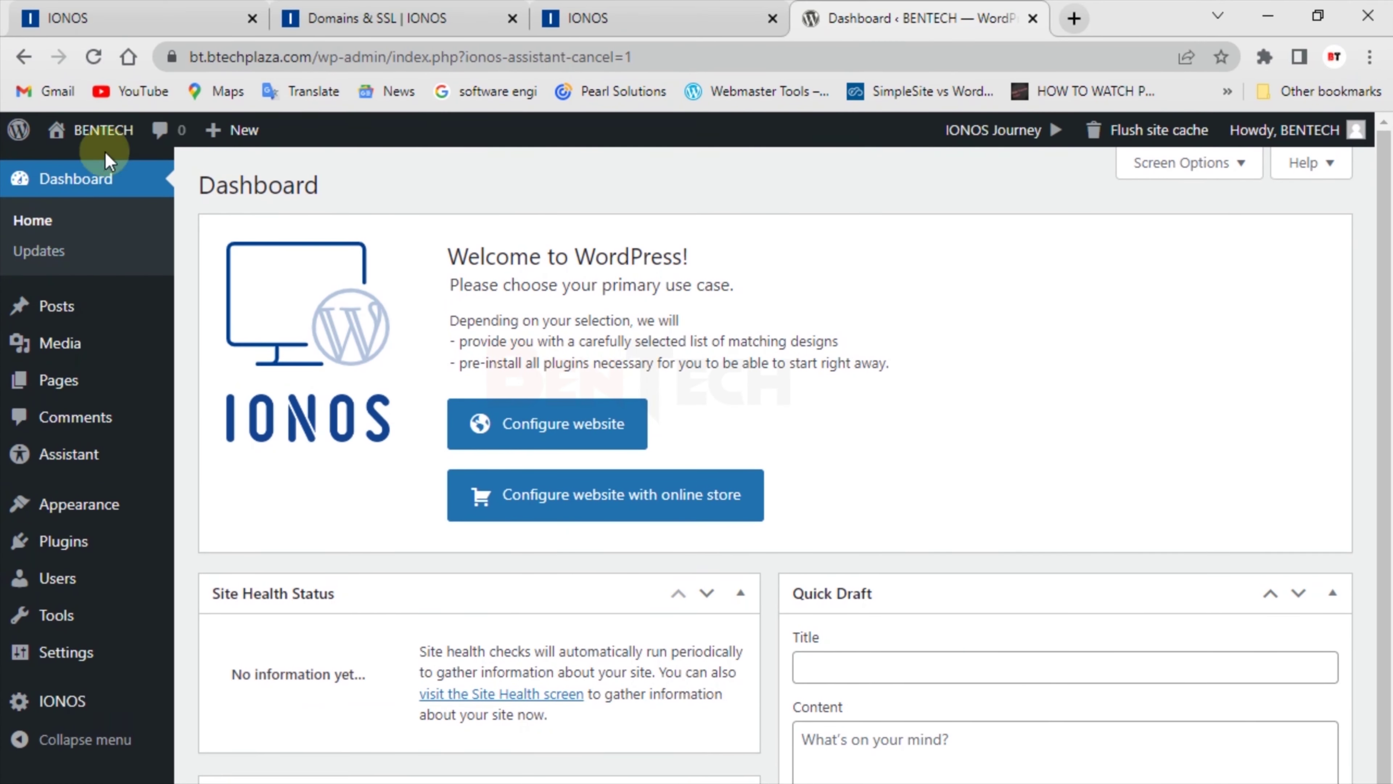
mouse_move(69, 509)
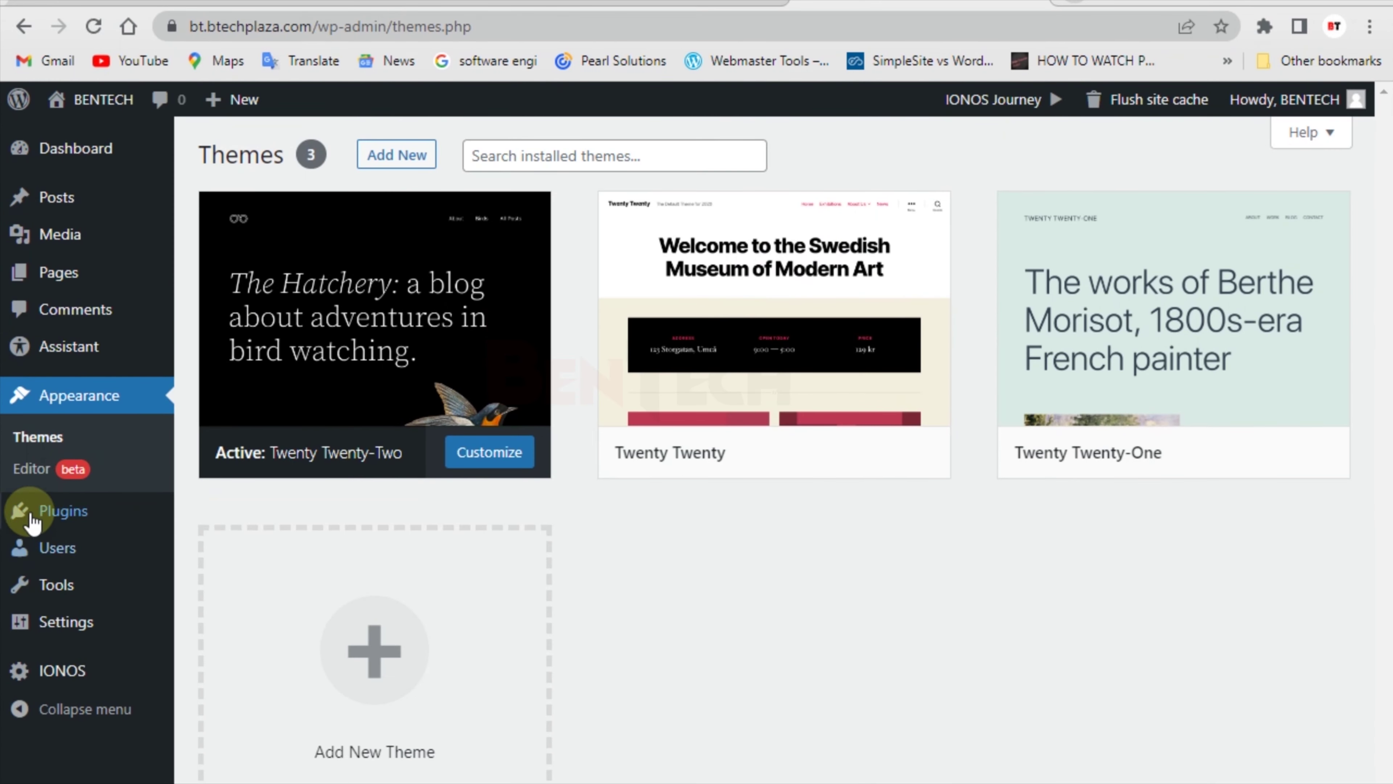
left_click(33, 522)
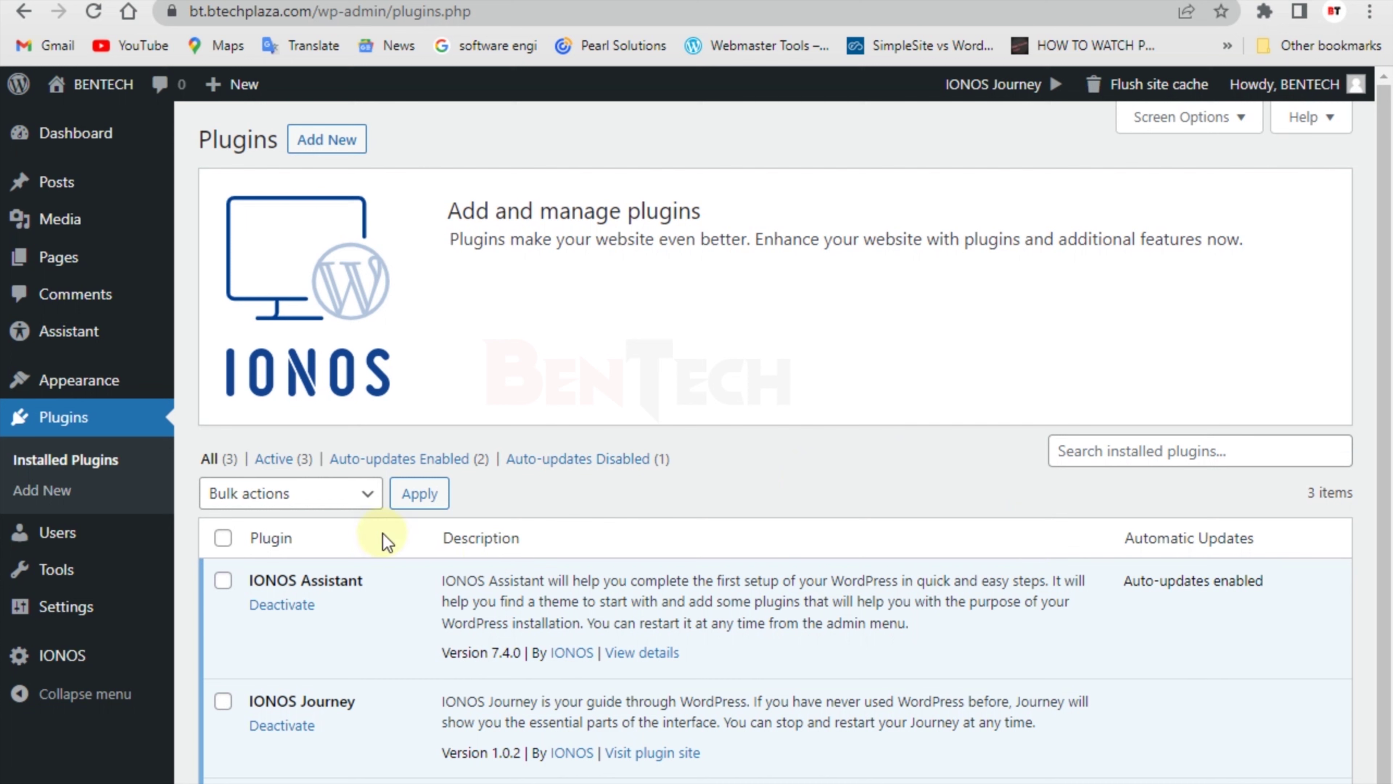
left_click(223, 537)
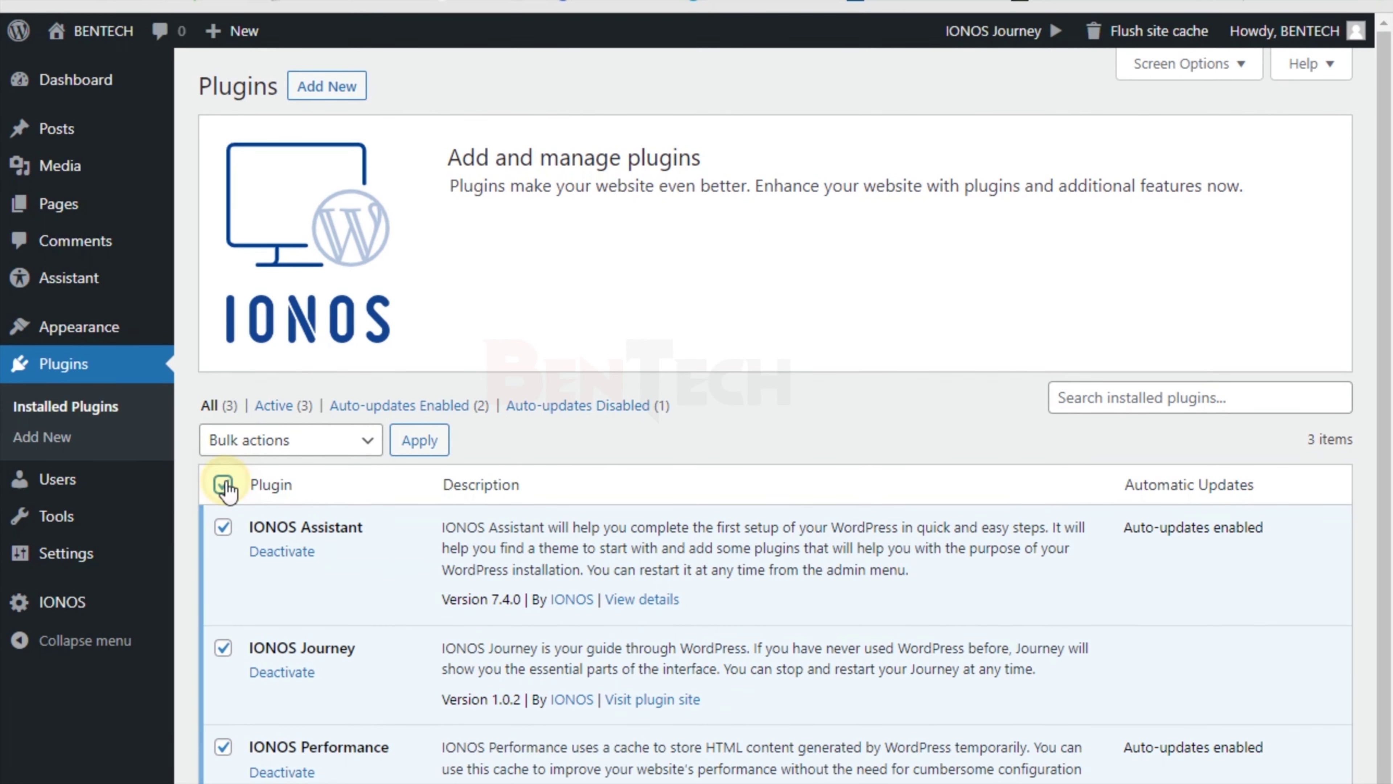